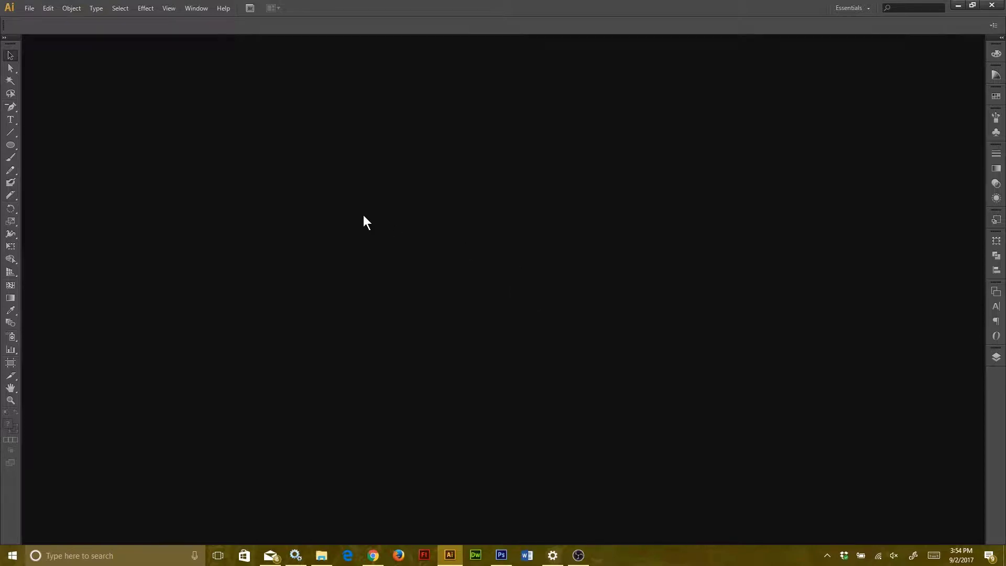
- Start a new Print-profile document, Letter 8.5 × 11 in, with units set to Inches
{"action": "left_click", "coordinate": [30, 9]}
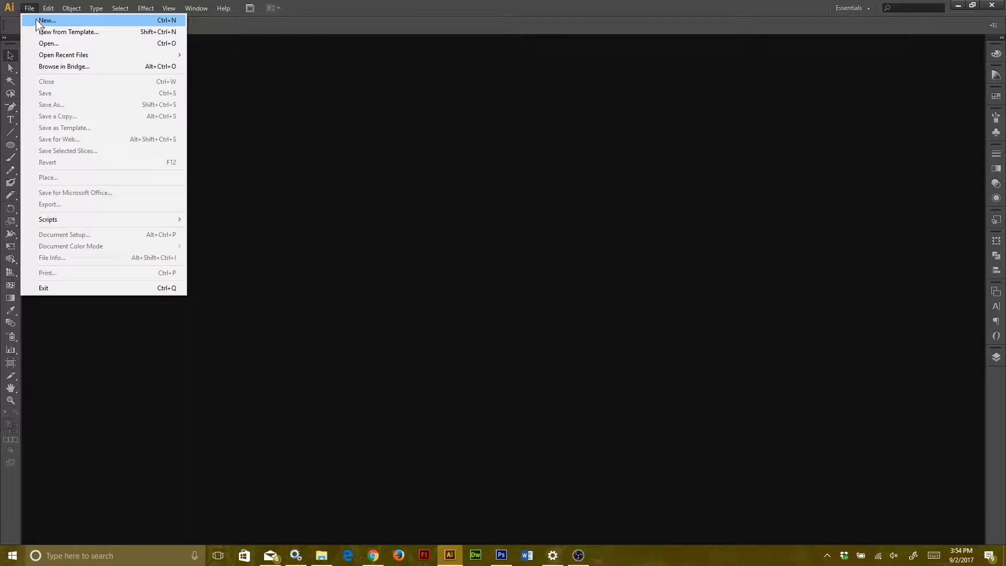
{"action": "left_click", "coordinate": [36, 19]}
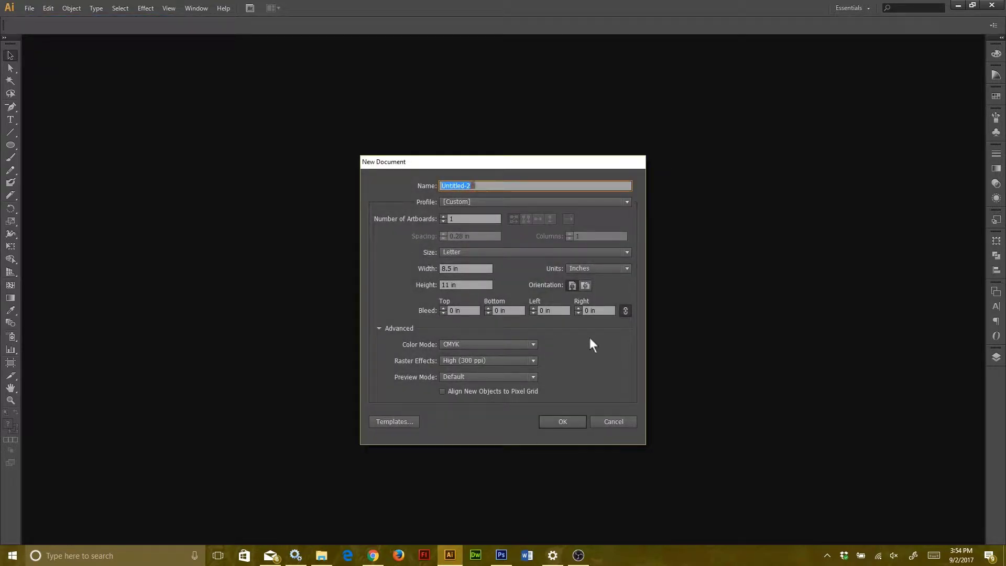
{"action": "left_click", "coordinate": [532, 202]}
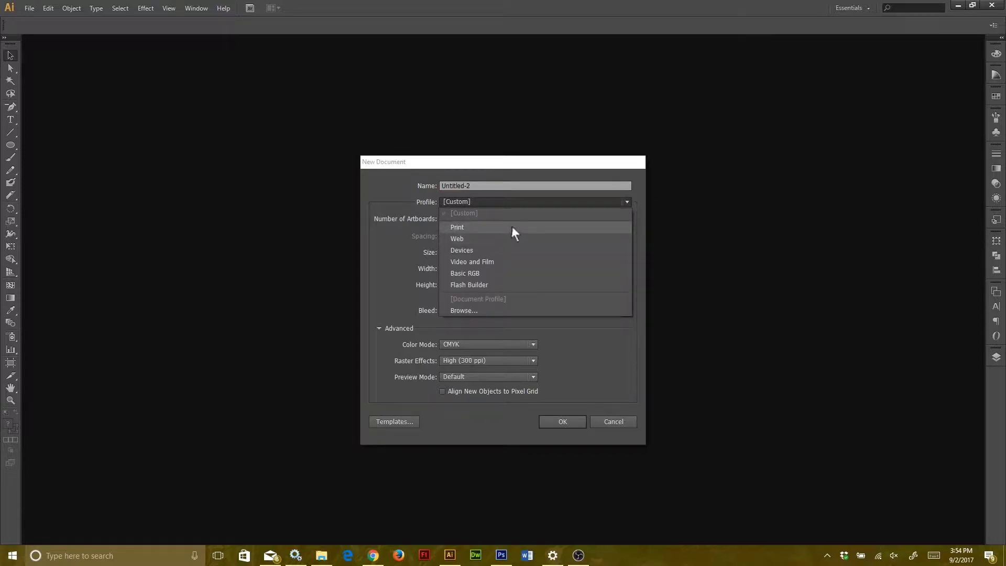
{"action": "left_click", "coordinate": [512, 227]}
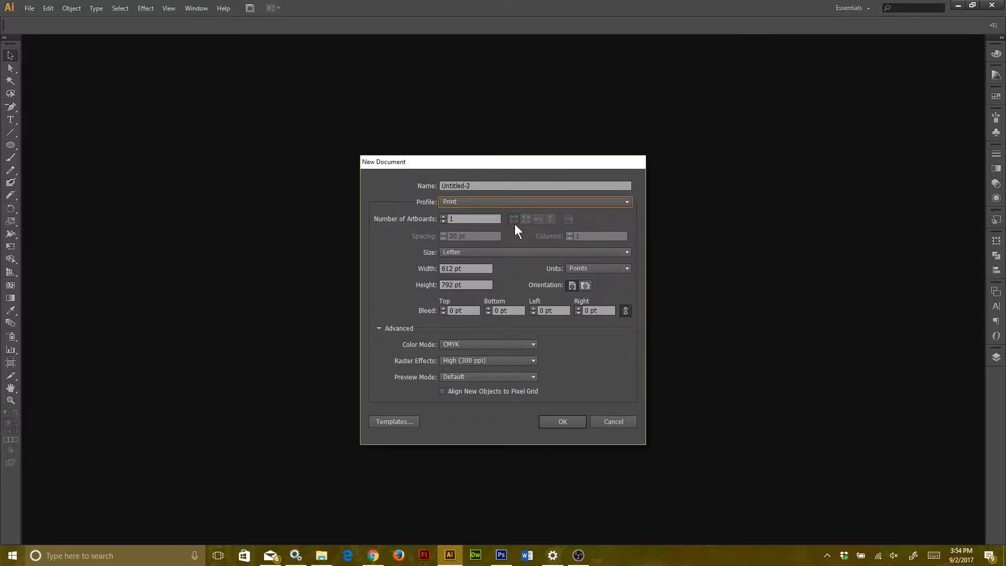
{"action": "left_click", "coordinate": [580, 268]}
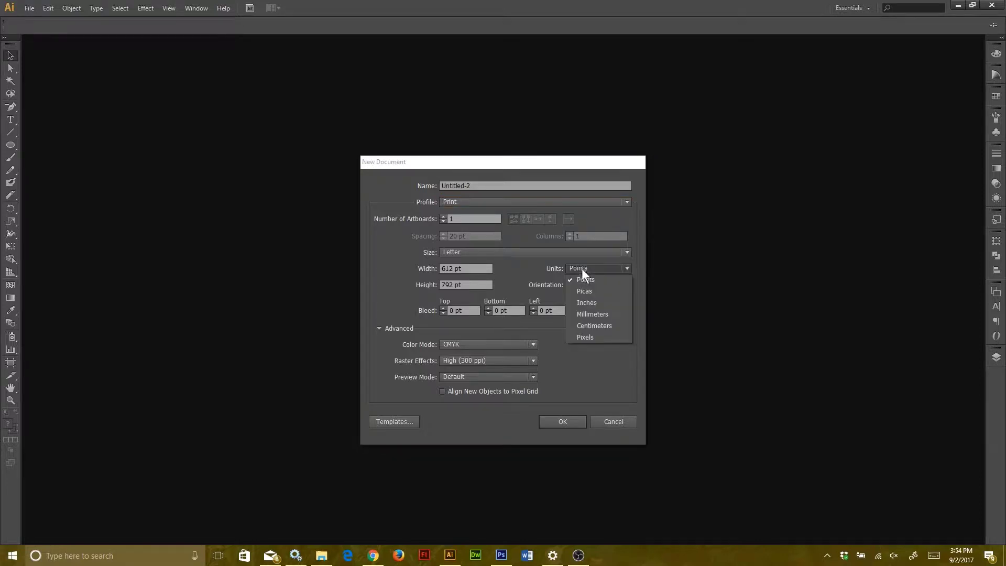
{"action": "left_click", "coordinate": [592, 303]}
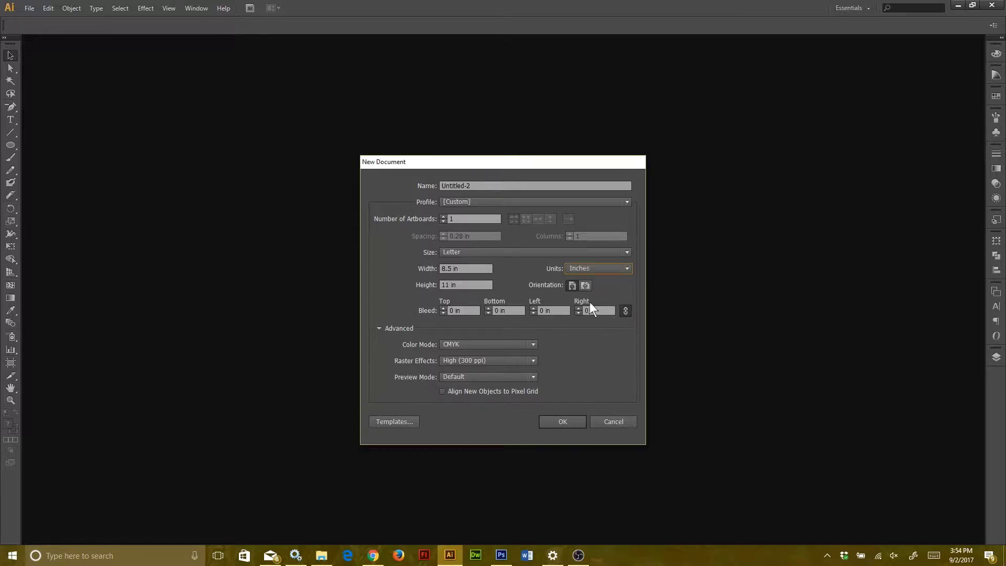
- Create the Letter document and draw three stacked circles: small head, middle body, large base
{"action": "left_click", "coordinate": [553, 422]}
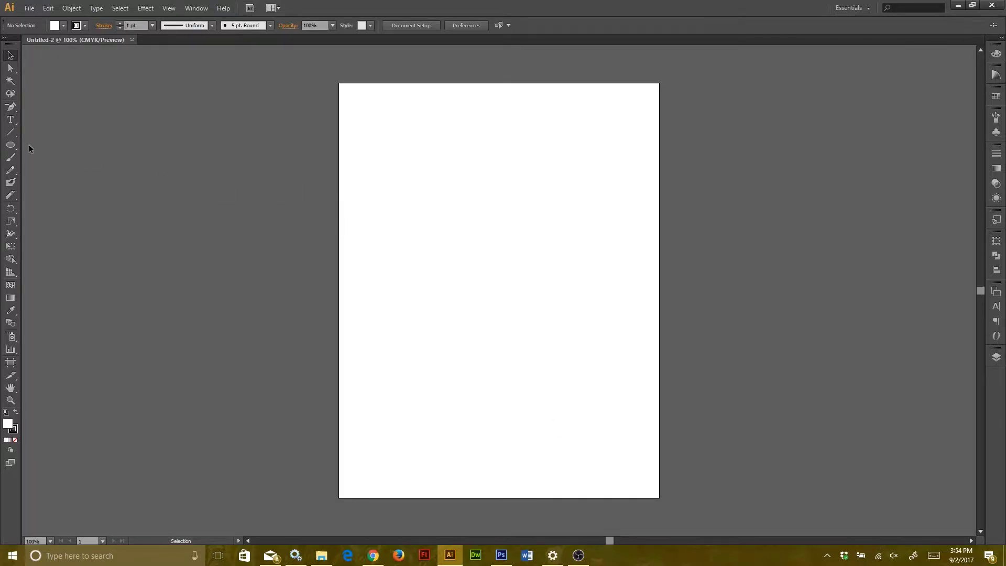
{"action": "left_click", "coordinate": [11, 146]}
{"action": "left_click_drag", "start_coordinate": [464, 136], "coordinate": [530, 204]}
{"action": "left_click_drag", "start_coordinate": [466, 220], "coordinate": [577, 321]}
{"action": "left_click_drag", "start_coordinate": [425, 344], "coordinate": [587, 492]}
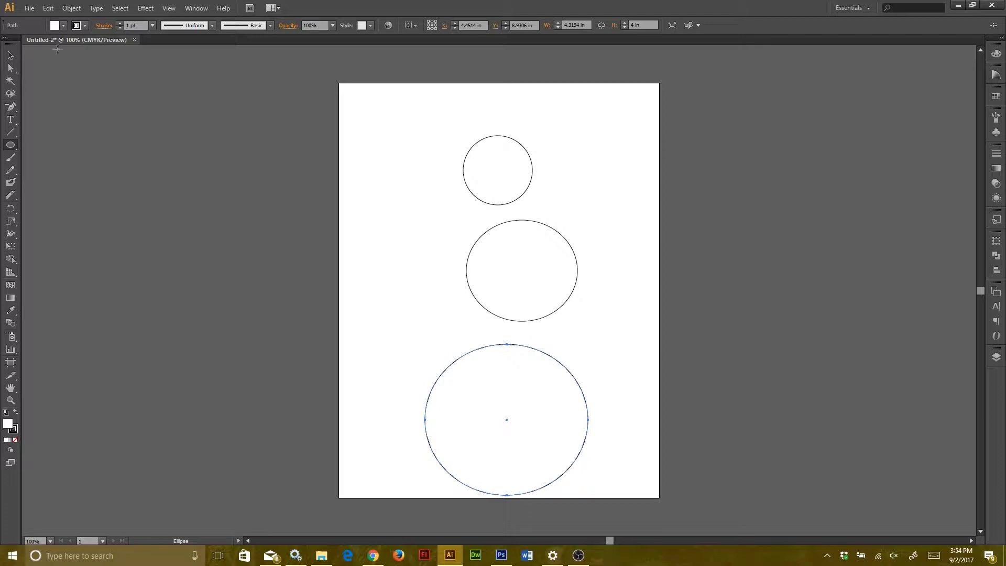
- Select all three circles and show the Align panel with its distribute spacing options
{"action": "left_click", "coordinate": [11, 56]}
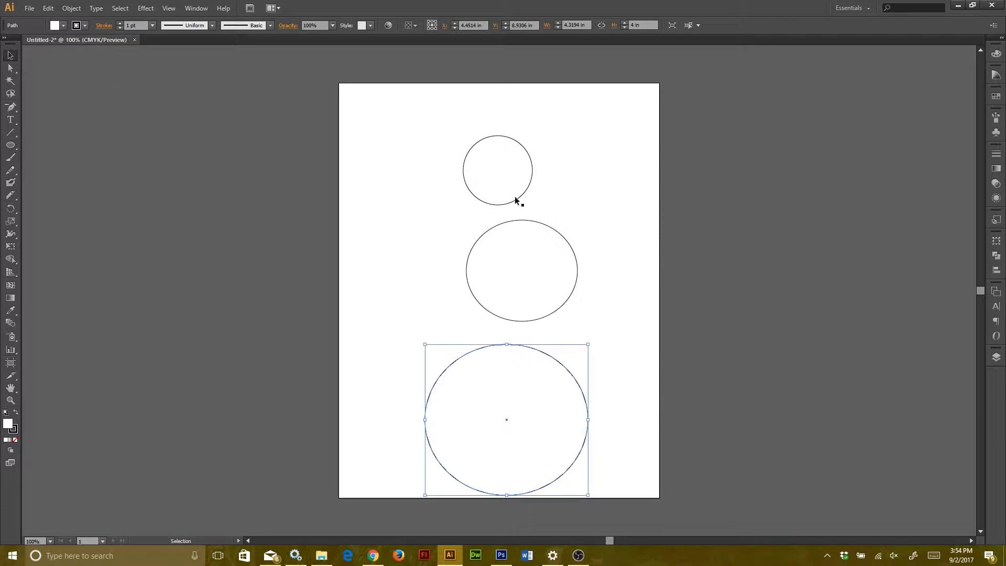
{"action": "left_click_drag", "start_coordinate": [593, 144], "coordinate": [447, 398]}
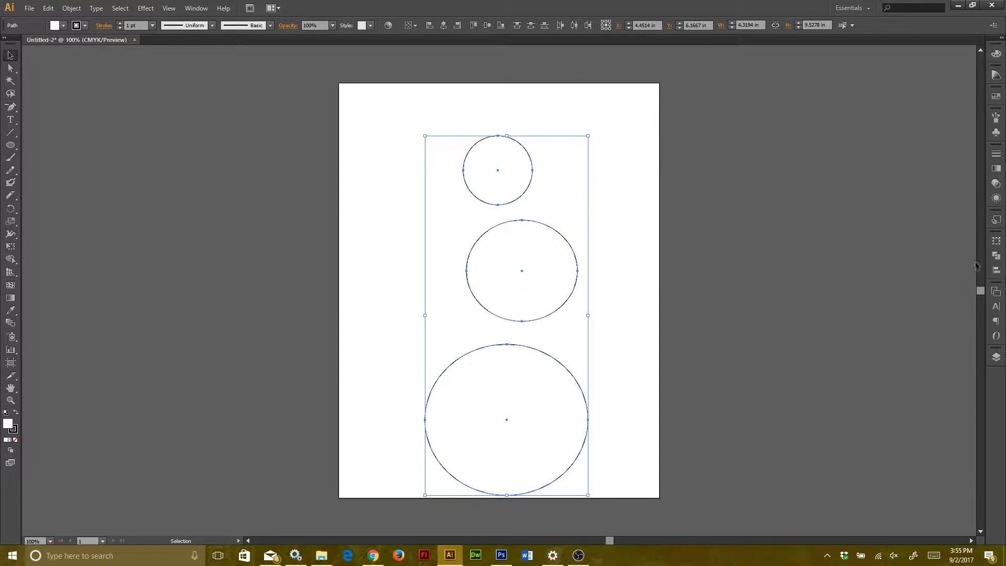
{"action": "left_click", "coordinate": [998, 271]}
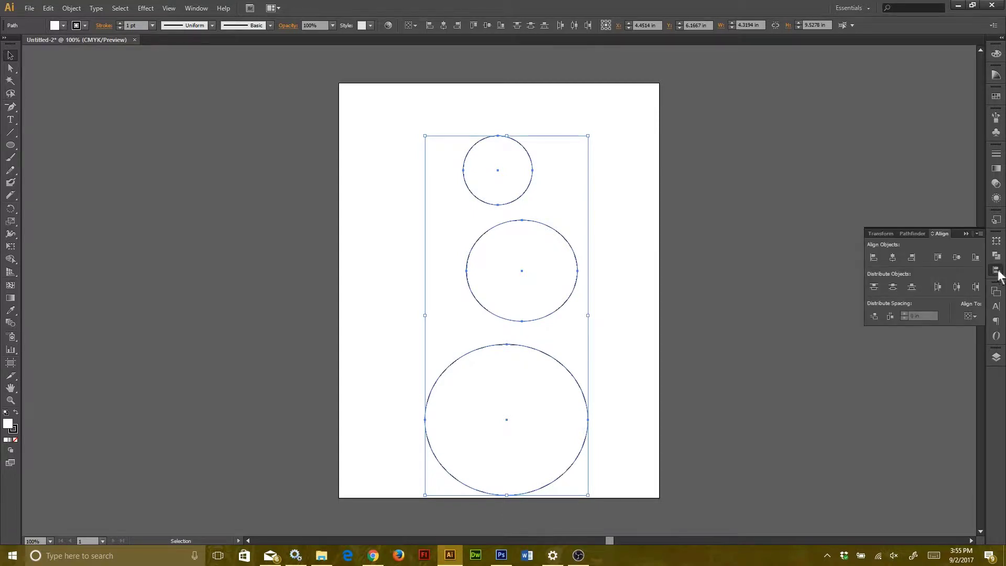
{"action": "left_click", "coordinate": [998, 270]}
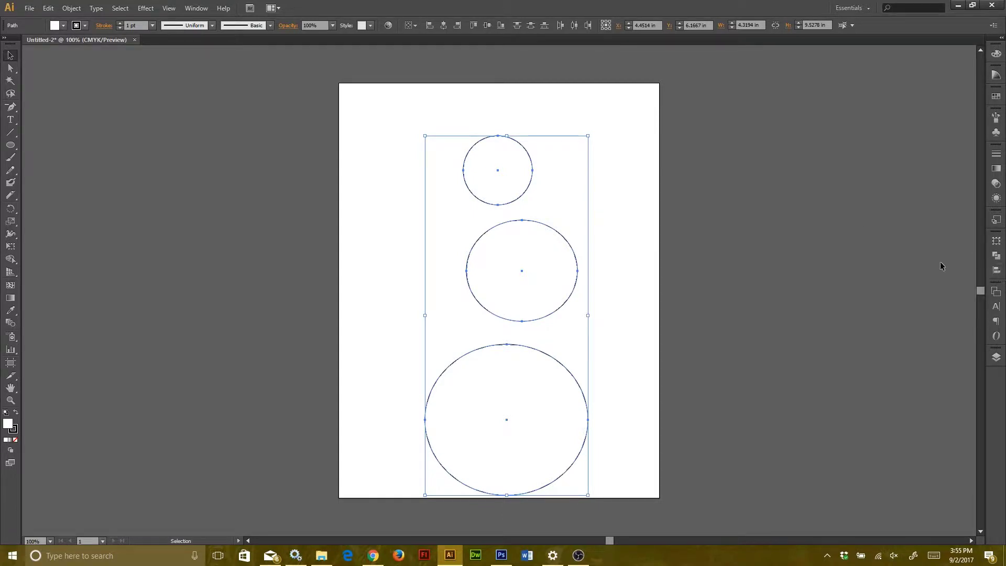
{"action": "left_click", "coordinate": [190, 11]}
{"action": "left_click", "coordinate": [208, 116]}
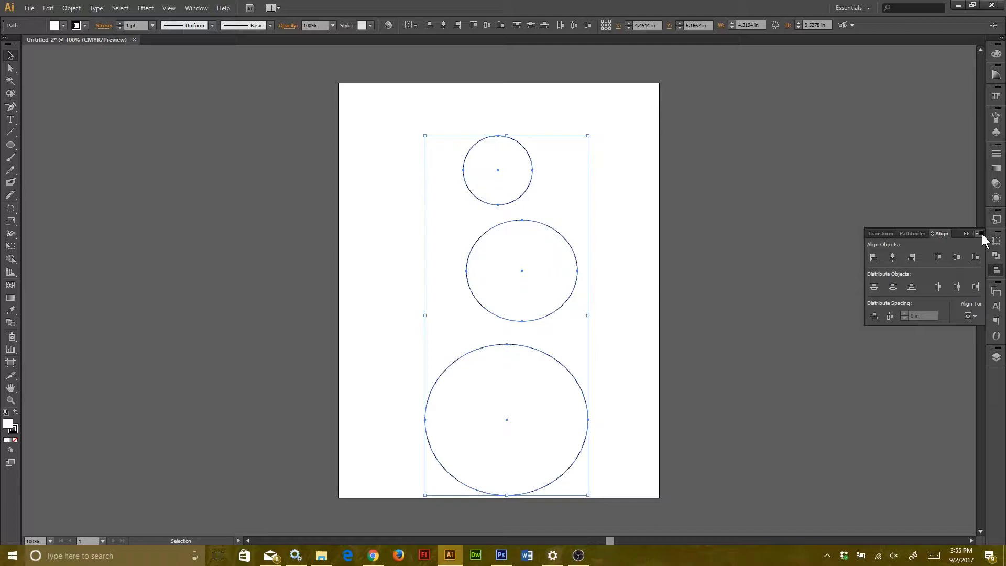
{"action": "left_click", "coordinate": [979, 233]}
{"action": "left_click", "coordinate": [942, 238]}
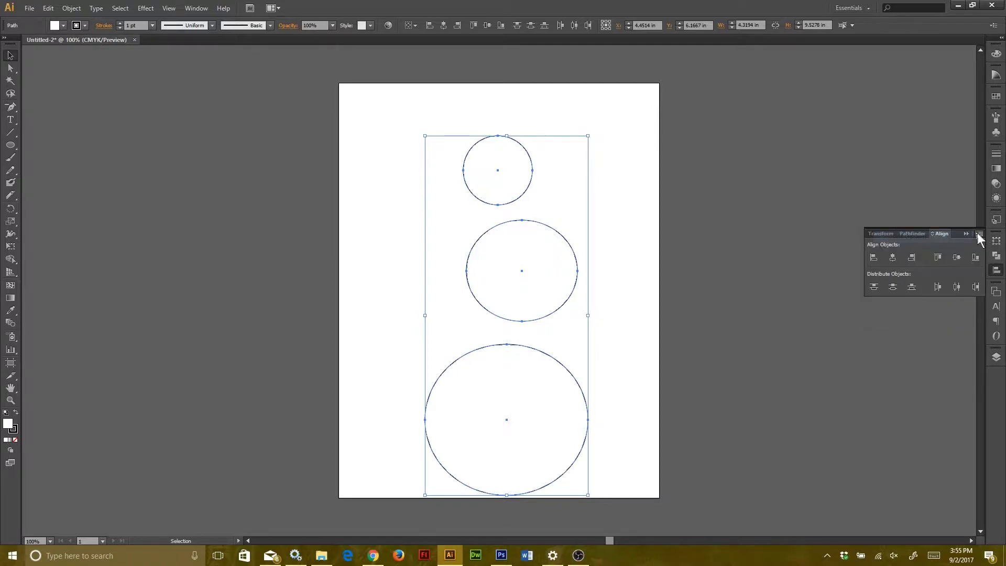
{"action": "left_click", "coordinate": [979, 234]}
{"action": "left_click", "coordinate": [943, 233]}
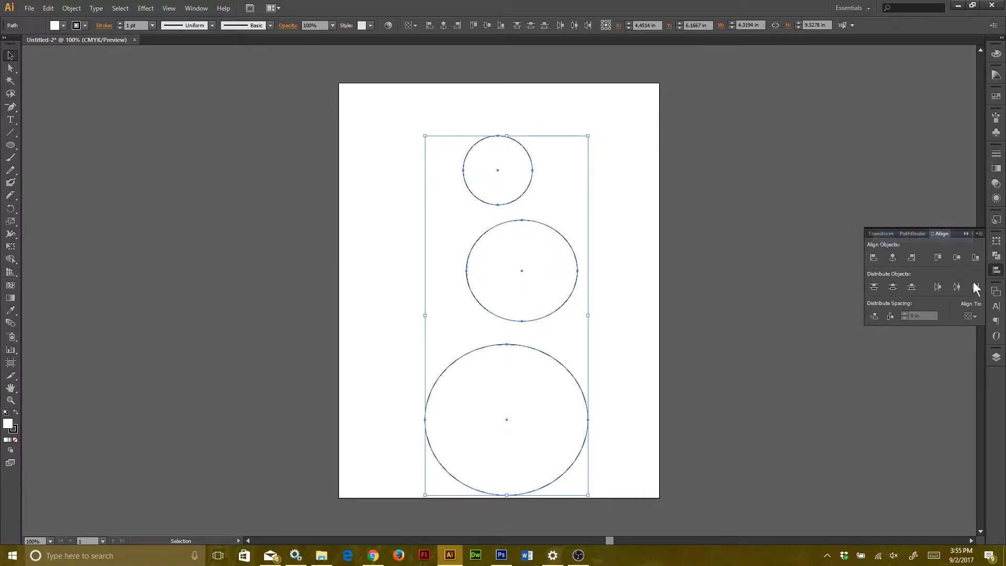
- Centre the circles horizontally, then set Align To to the largest circle as key object
{"action": "left_click", "coordinate": [973, 316]}
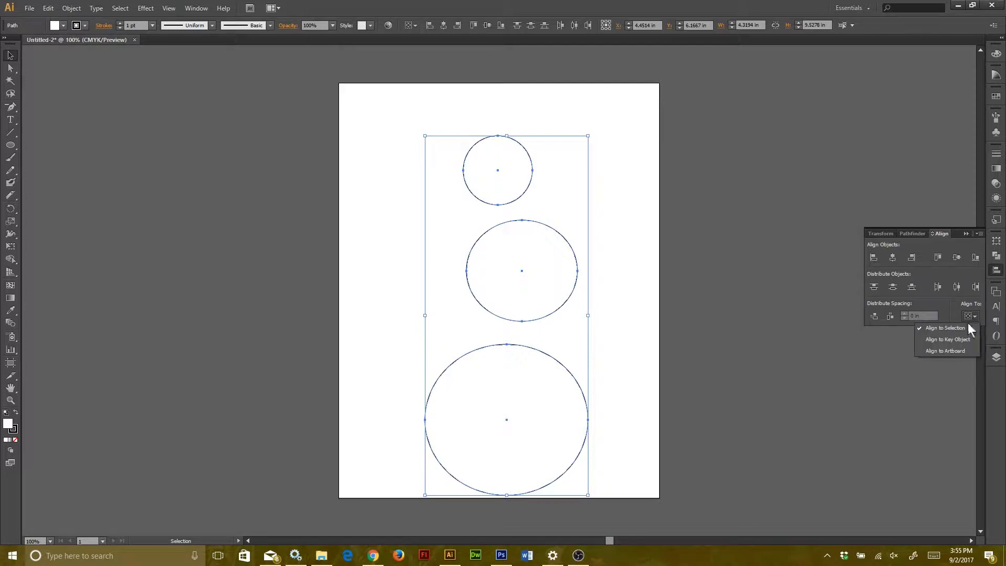
{"action": "left_click", "coordinate": [962, 328]}
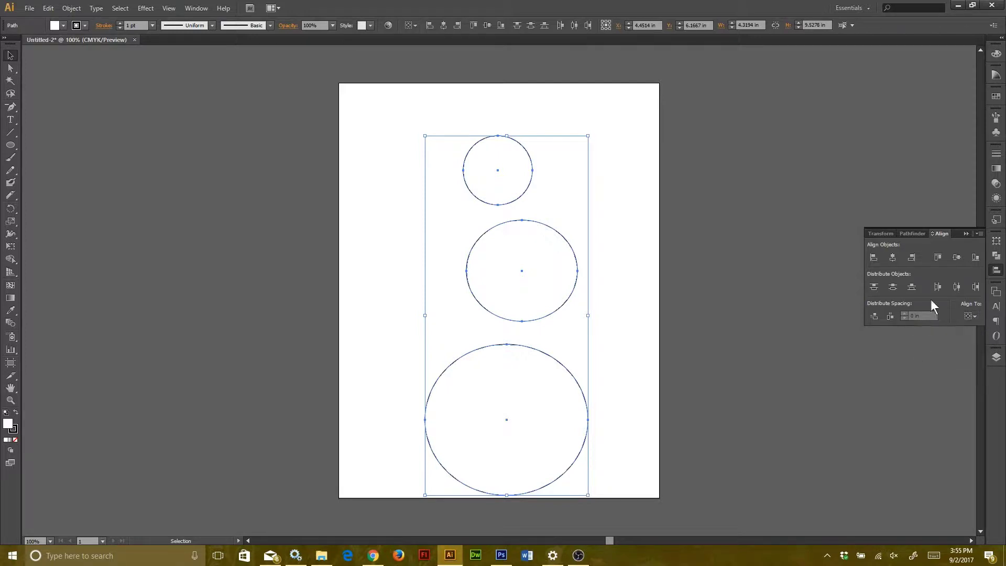
{"action": "left_click", "coordinate": [893, 257]}
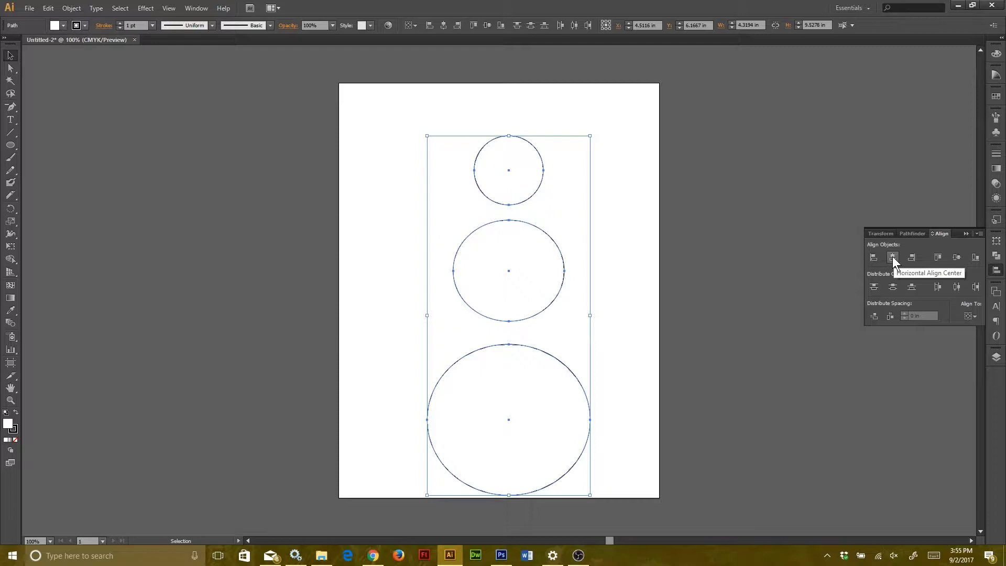
{"action": "left_click", "coordinate": [976, 319]}
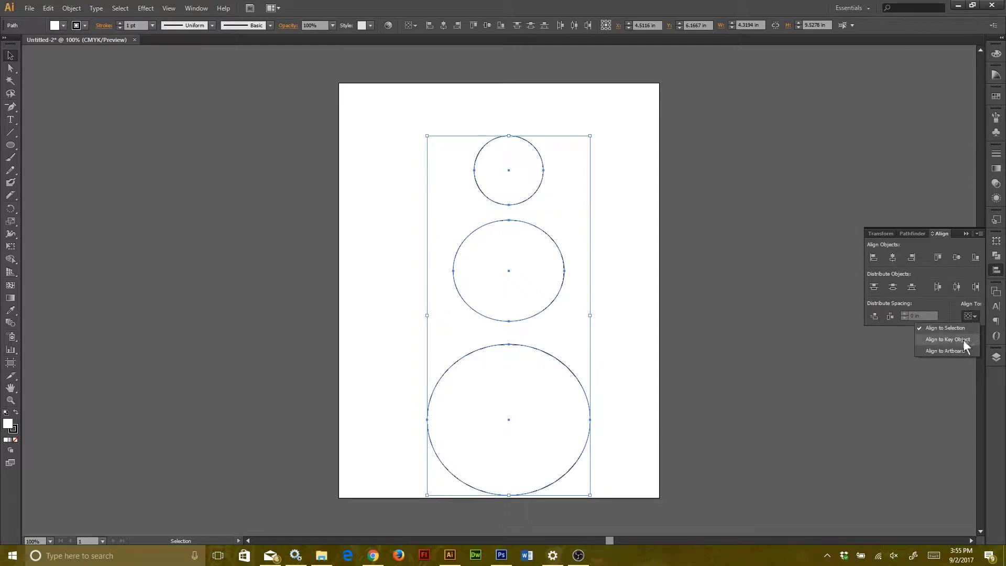
{"action": "left_click", "coordinate": [962, 339]}
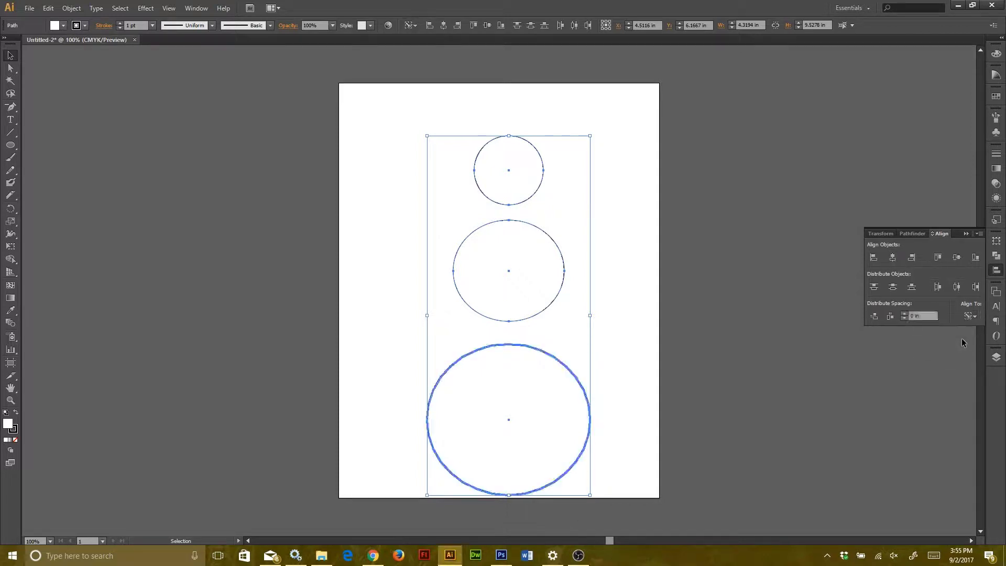
- Distribute the circles vertically with 0 in spacing so they touch
{"action": "left_click", "coordinate": [871, 315]}
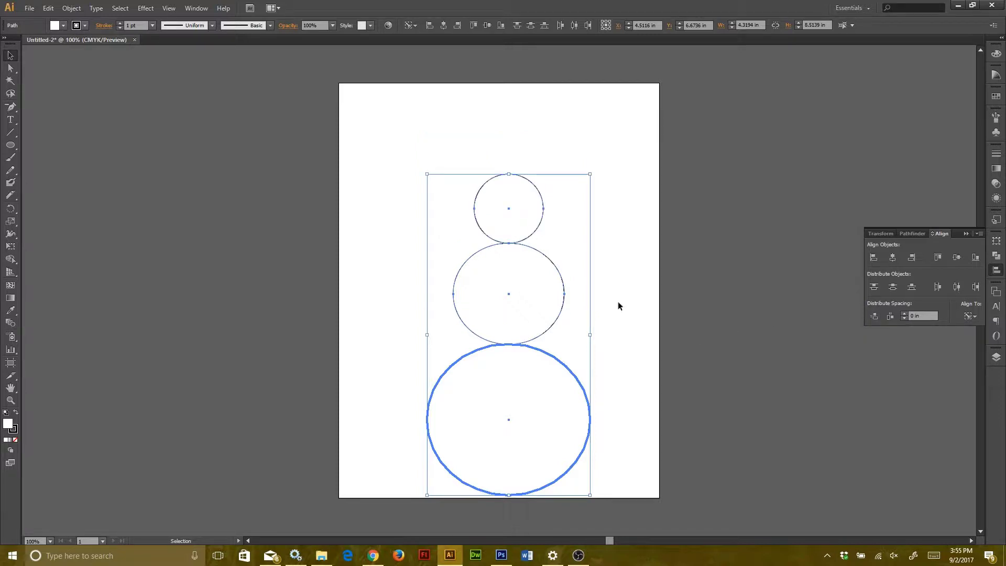
{"action": "left_click", "coordinate": [616, 273]}
{"action": "left_click_drag", "start_coordinate": [582, 174], "coordinate": [531, 352]}
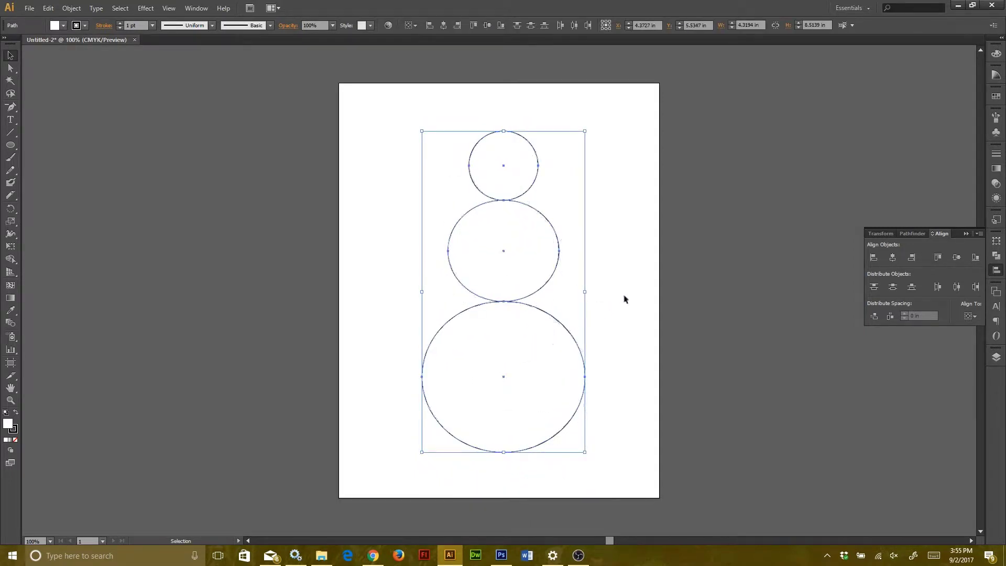
- Move the middle circle down so it overlaps the largest circle
{"action": "left_click", "coordinate": [602, 282]}
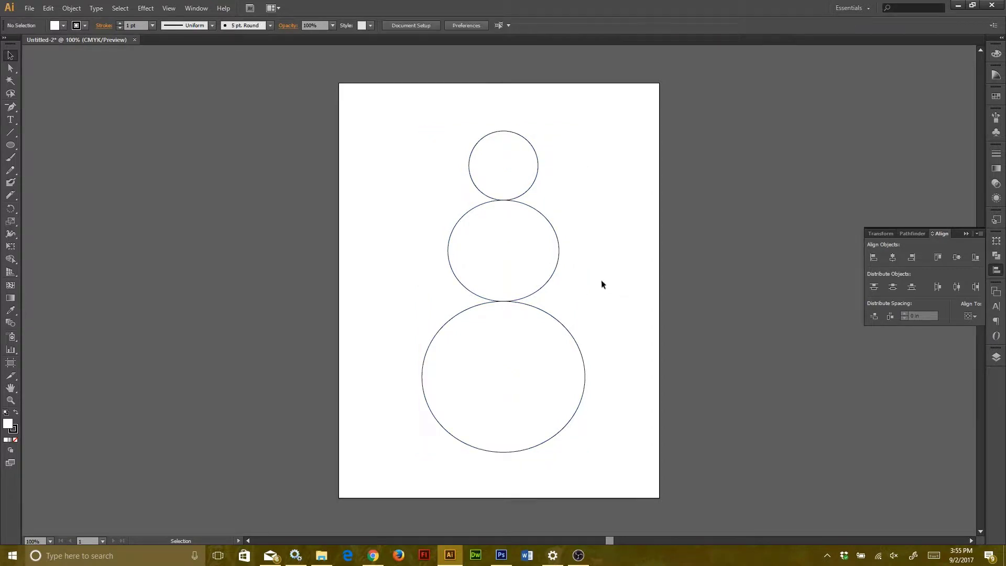
{"action": "left_click", "coordinate": [527, 277]}
{"action": "left_click_drag", "start_coordinate": [526, 278], "coordinate": [526, 297]}
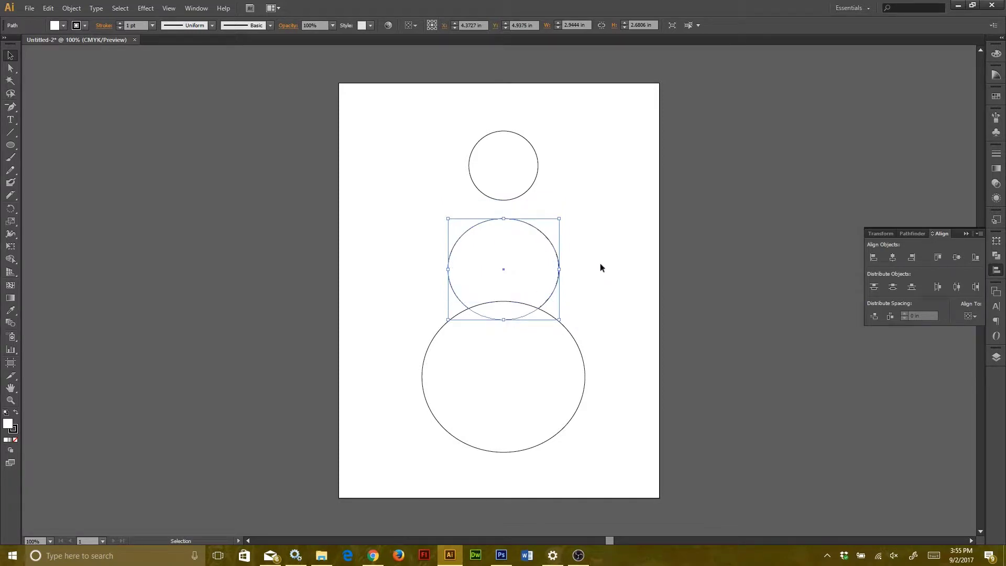
- Bring the middle circle to the front with Arrange > Bring to Front, hiding the overlap
{"action": "right_click", "coordinate": [520, 278]}
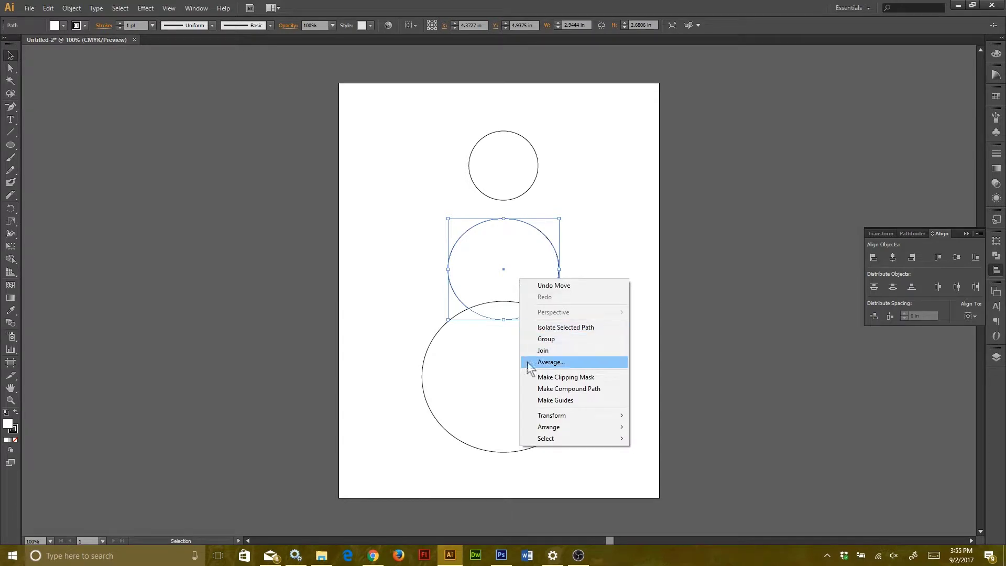
{"action": "mouse_move", "coordinate": [539, 416]}
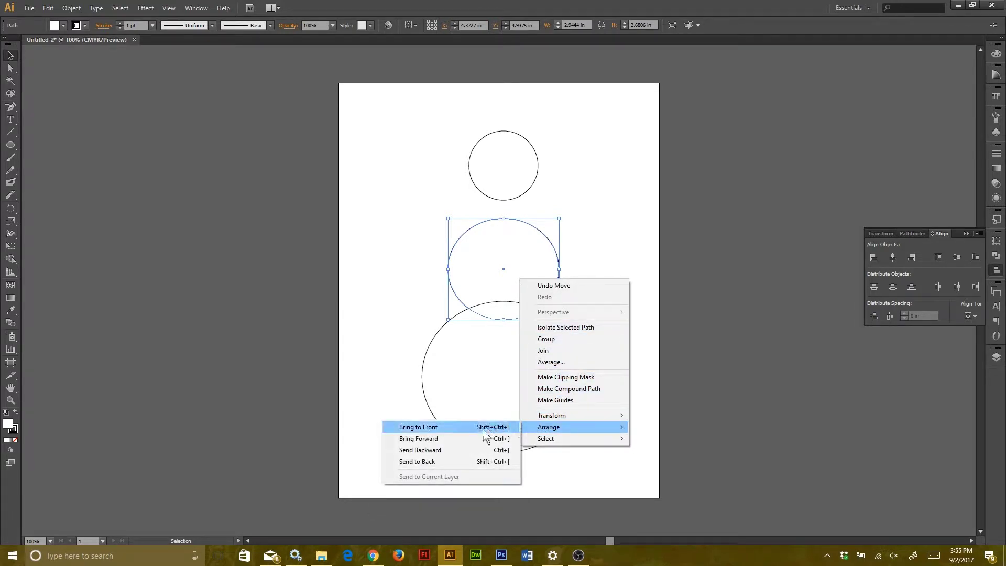
{"action": "left_click", "coordinate": [468, 429]}
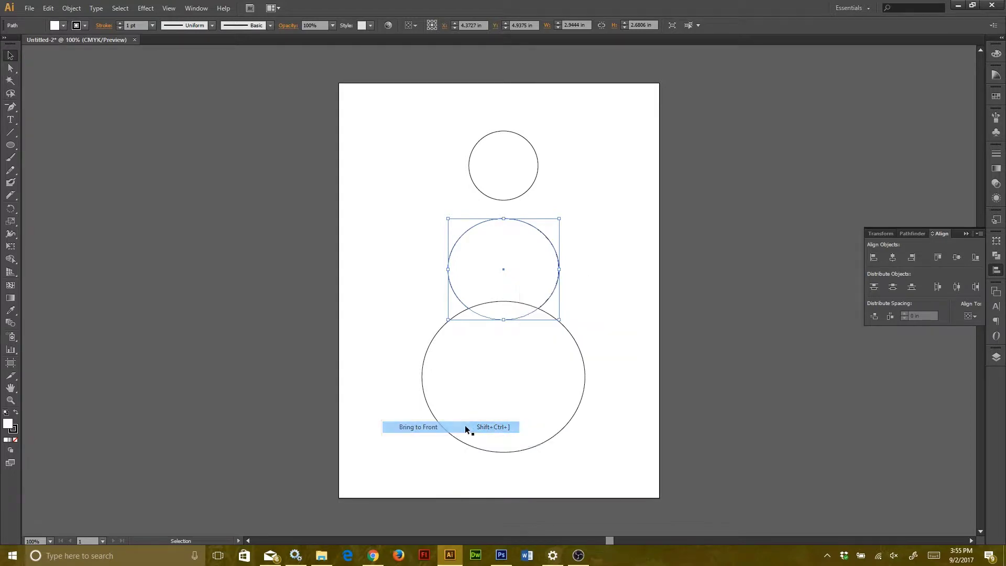
{"action": "key", "text": "a"}
{"action": "key", "text": "ctrl+z"}
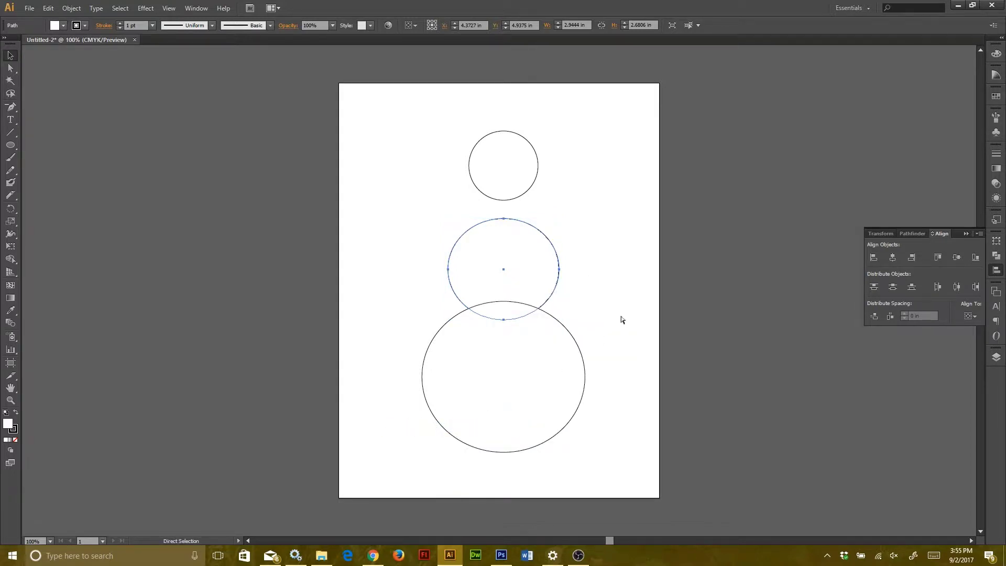
{"action": "key", "text": "v"}
{"action": "key", "text": "a"}
{"action": "key", "text": "ctrl+shift+z"}
{"action": "key", "text": "v"}
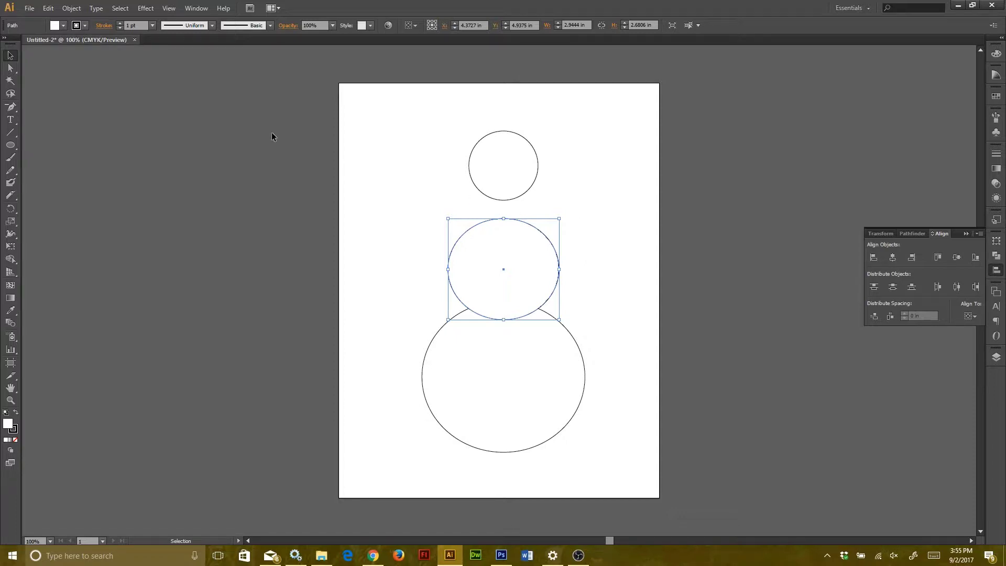
- Flatten the middle ellipse by pulling its top anchor down and its bottom anchor up
{"action": "left_click", "coordinate": [10, 68]}
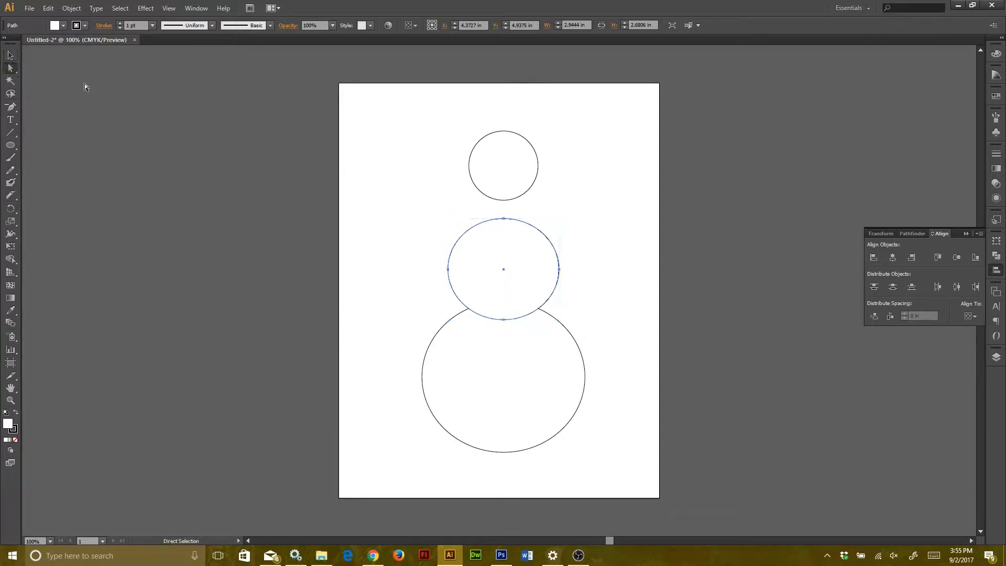
{"action": "left_click", "coordinate": [503, 219]}
{"action": "left_click_drag", "start_coordinate": [503, 219], "coordinate": [503, 226]}
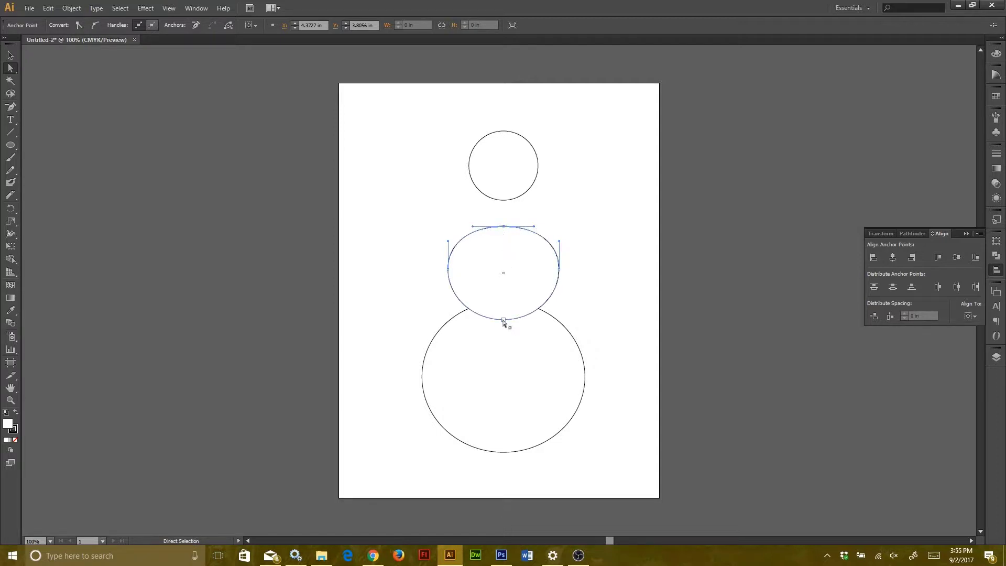
{"action": "left_click", "coordinate": [503, 320]}
{"action": "key", "text": "ctrl+shift+a"}
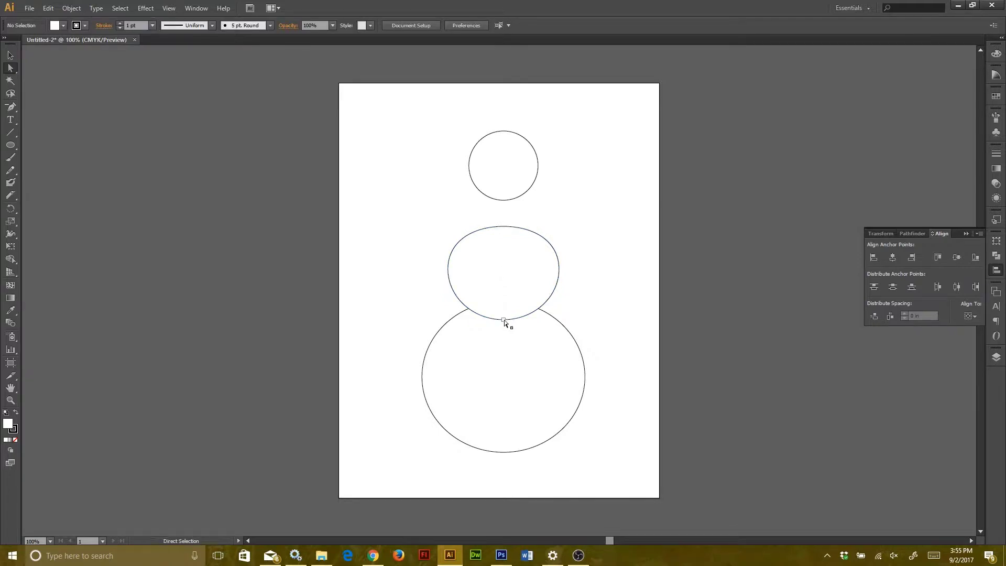
{"action": "left_click", "coordinate": [503, 319]}
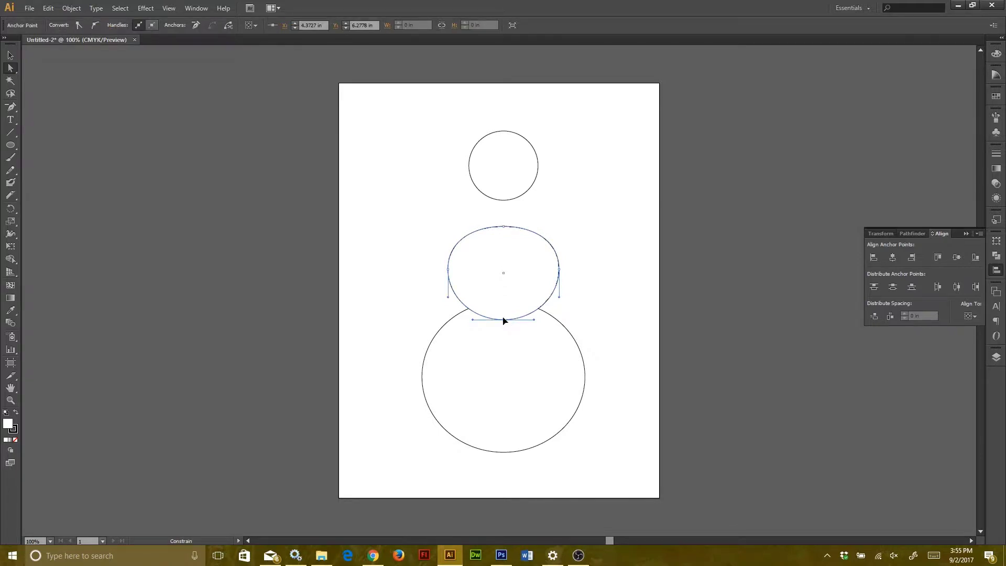
{"action": "left_click_drag", "start_coordinate": [504, 321], "coordinate": [505, 316]}
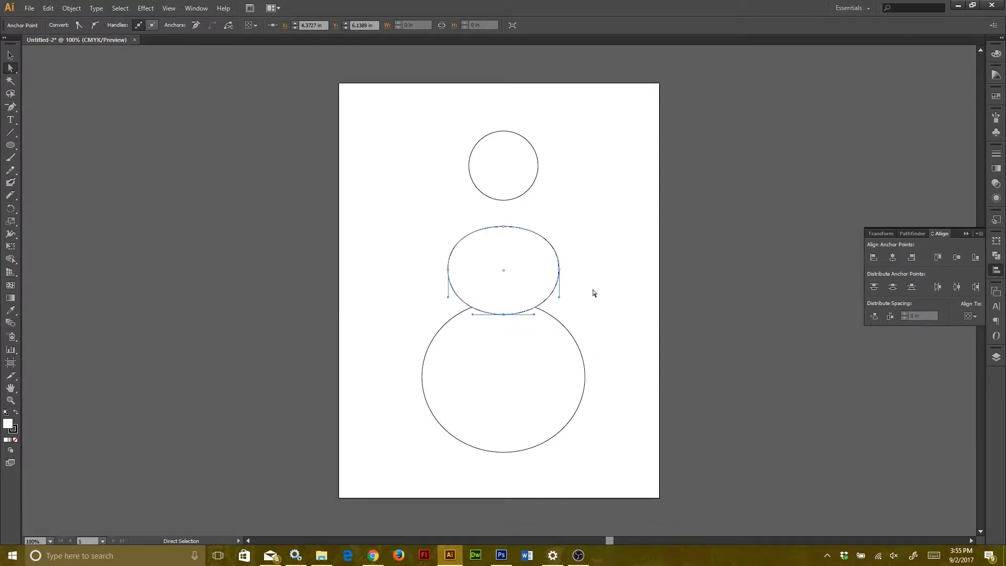
- Nudge the middle ellipse down, drop the head onto it, and shift all three shapes up together
{"action": "key", "text": "v"}
{"action": "left_click", "coordinate": [528, 292]}
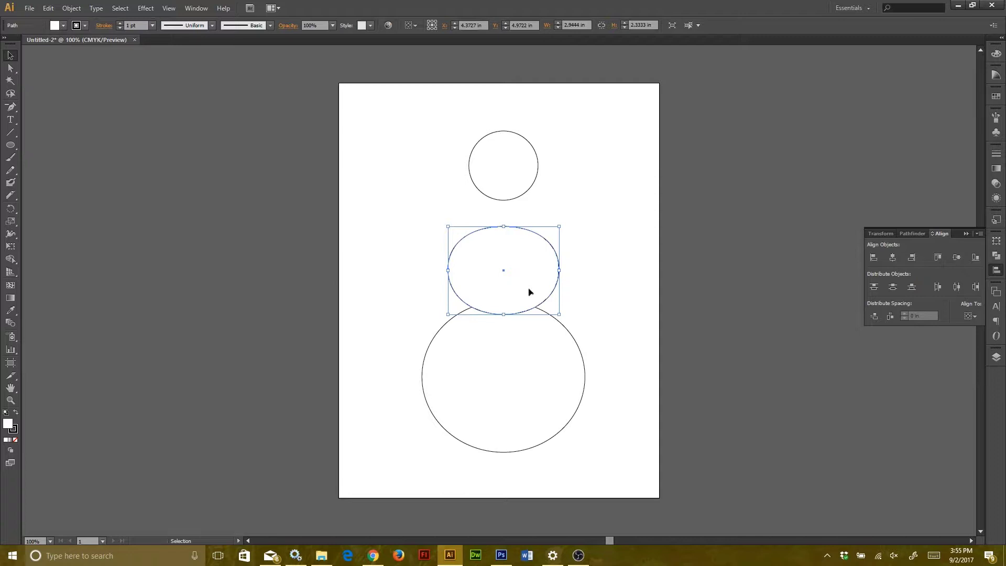
{"action": "key", "text": "Down"}
{"action": "key", "text": "Down"}
{"action": "key", "text": "Down"}
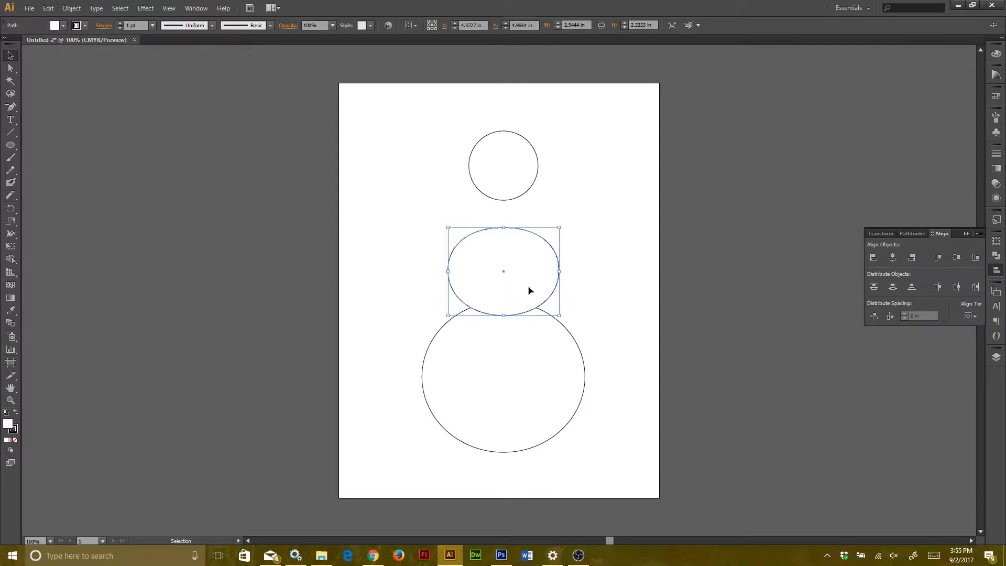
{"action": "key", "text": "Down"}
{"action": "key", "text": "Down"}
{"action": "key", "text": "Down"}
{"action": "key", "text": "Down"}
{"action": "key", "text": "Down"}
{"action": "key", "text": "Down"}
{"action": "key", "text": "Down"}
{"action": "key", "text": "Down"}
{"action": "key", "text": "Down"}
{"action": "key", "text": "Down"}
{"action": "key", "text": "Down"}
{"action": "key", "text": "Down"}
{"action": "key", "text": "Down"}
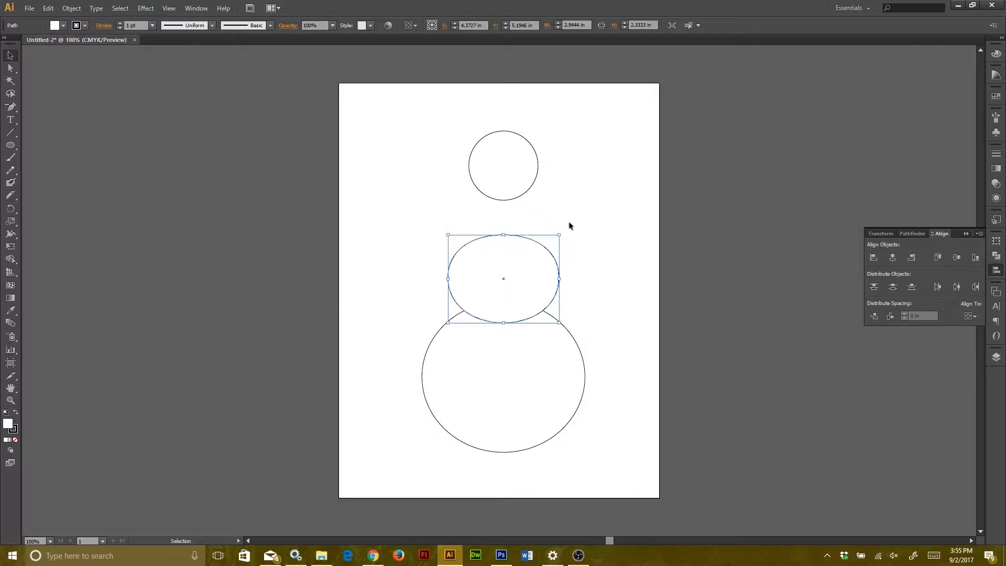
{"action": "left_click", "coordinate": [511, 189]}
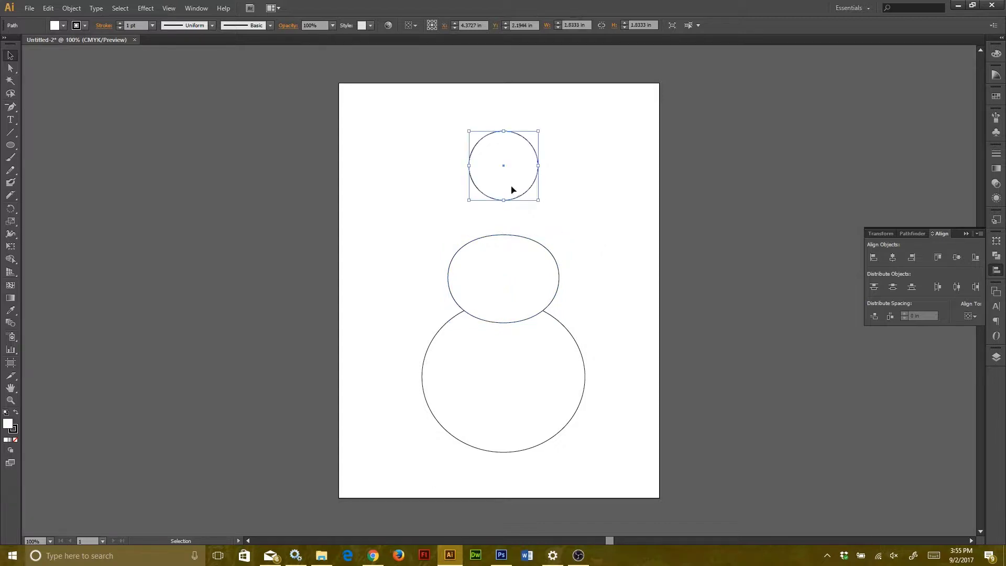
{"action": "left_click_drag", "start_coordinate": [512, 191], "coordinate": [511, 224]}
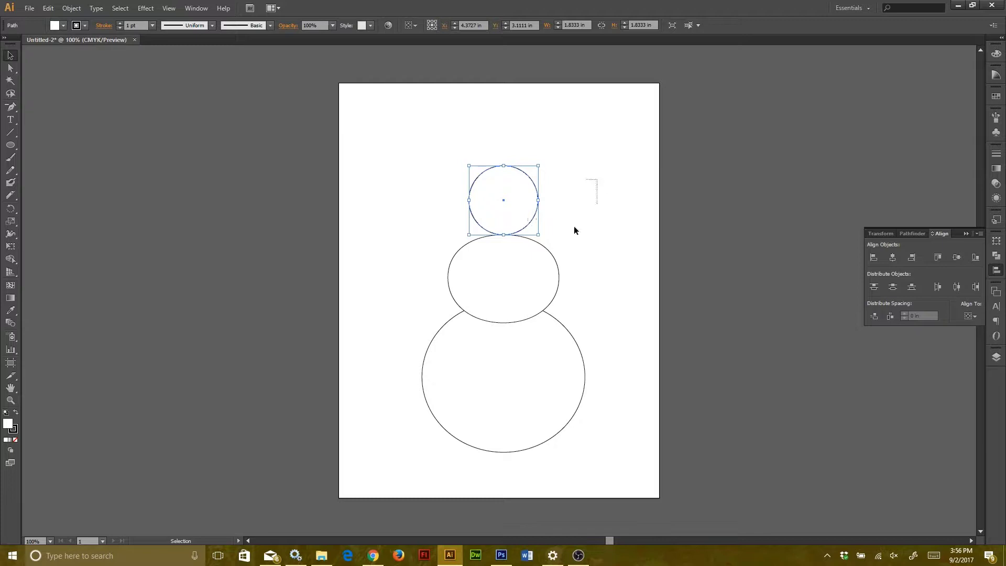
{"action": "left_click_drag", "start_coordinate": [574, 230], "coordinate": [531, 325]}
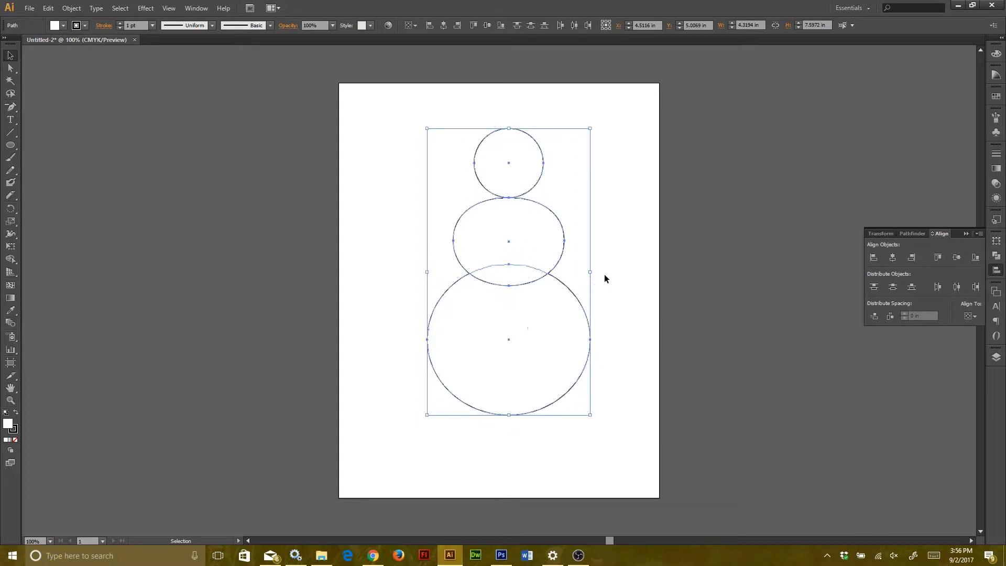
{"action": "left_click", "coordinate": [599, 264]}
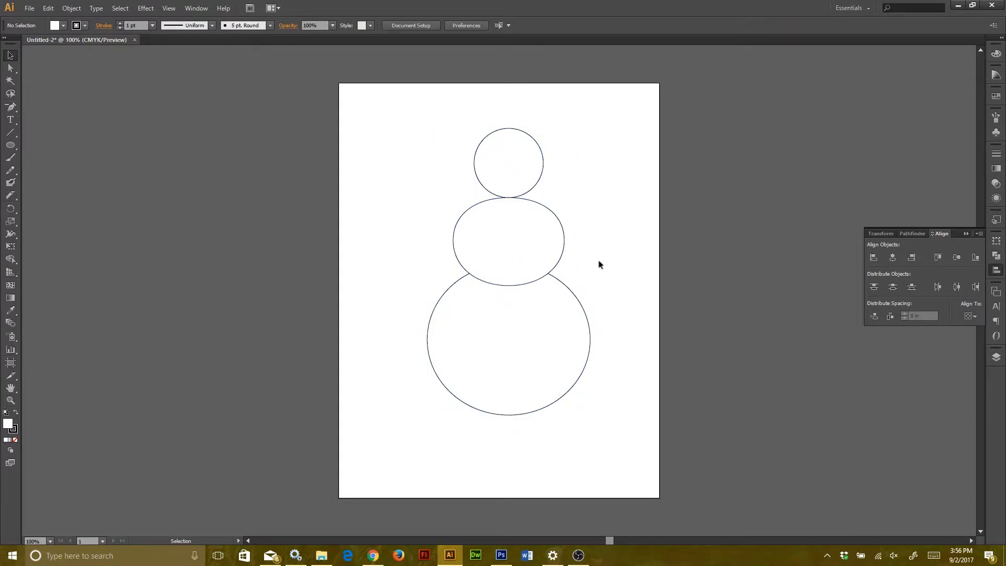
- Draw an ellipse left of the head, reshape it into an egg at 300%, and add a tall inner ellipse
{"action": "left_click", "coordinate": [11, 145]}
{"action": "left_click_drag", "start_coordinate": [379, 128], "coordinate": [436, 208]}
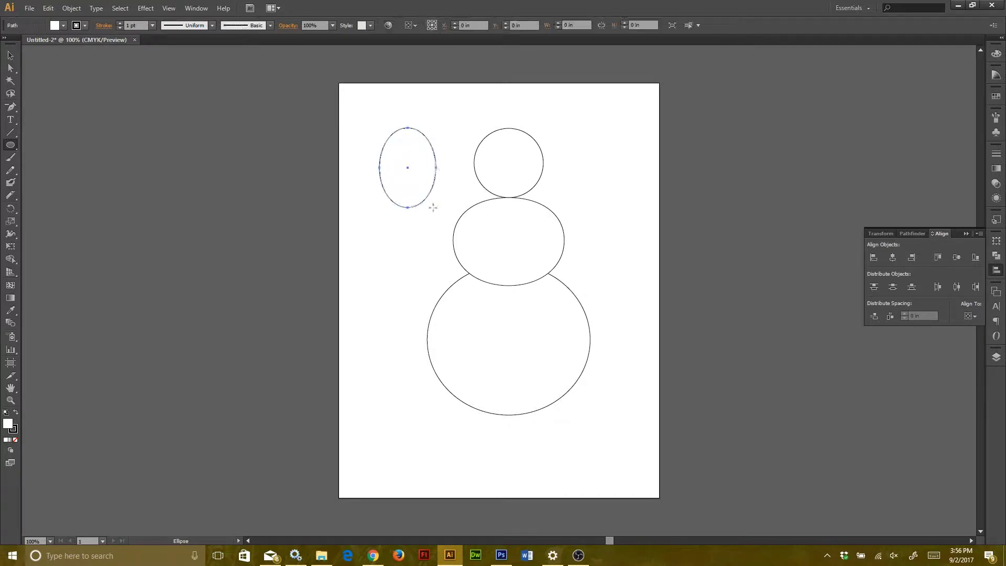
{"action": "key", "text": "ctrl+equal"}
{"action": "key", "text": "ctrl+equal"}
{"action": "key", "text": "ctrl+equal"}
{"action": "scroll", "coordinate": [411, 198], "scroll_direction": "up", "scroll_amount": 10}
{"action": "scroll", "coordinate": [412, 198], "scroll_direction": "left", "scroll_amount": 5}
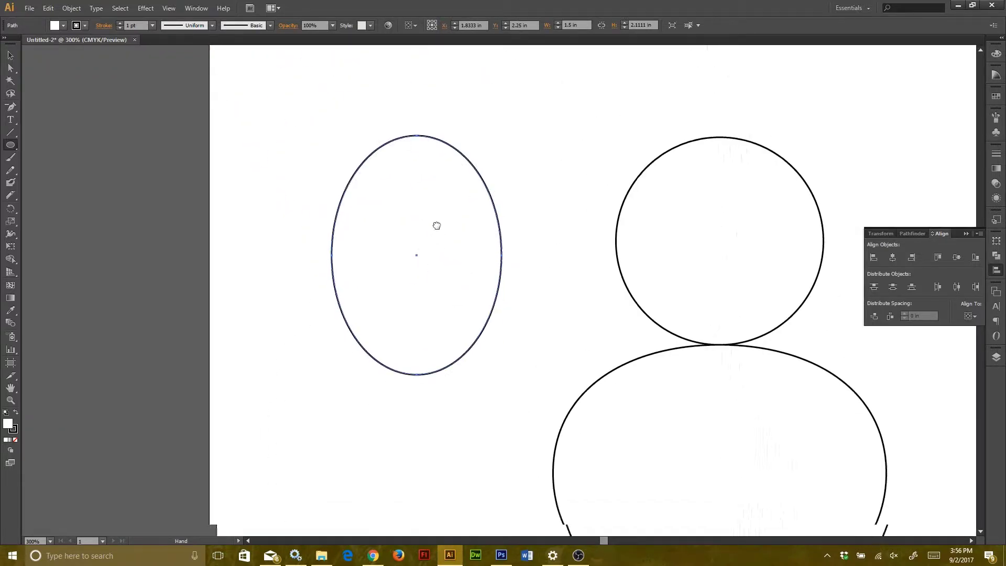
{"action": "key", "text": "a"}
{"action": "left_click_drag", "start_coordinate": [404, 119], "coordinate": [422, 104]}
{"action": "left_click", "coordinate": [487, 241]}
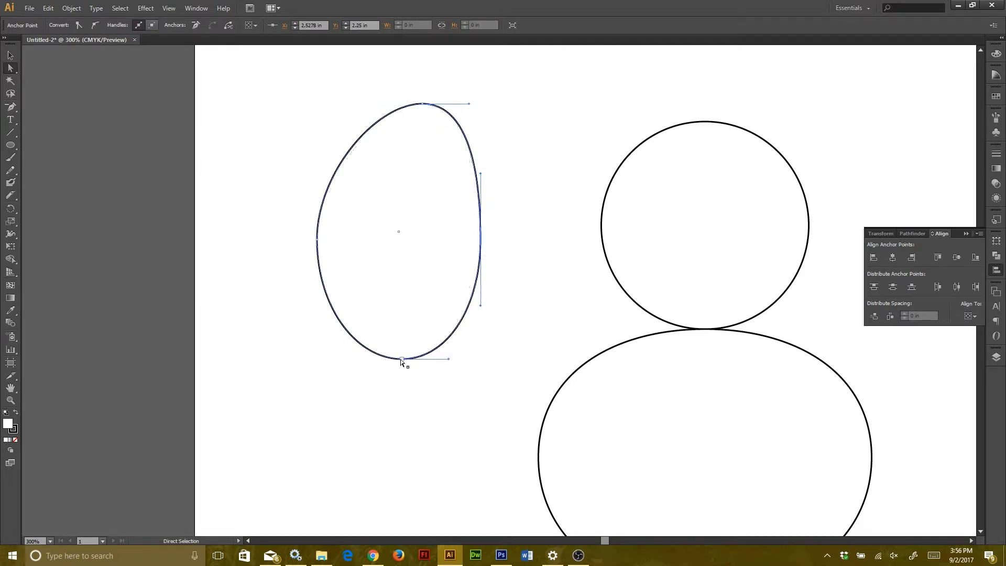
{"action": "left_click_drag", "start_coordinate": [404, 361], "coordinate": [347, 338]}
{"action": "left_click", "coordinate": [128, 156]}
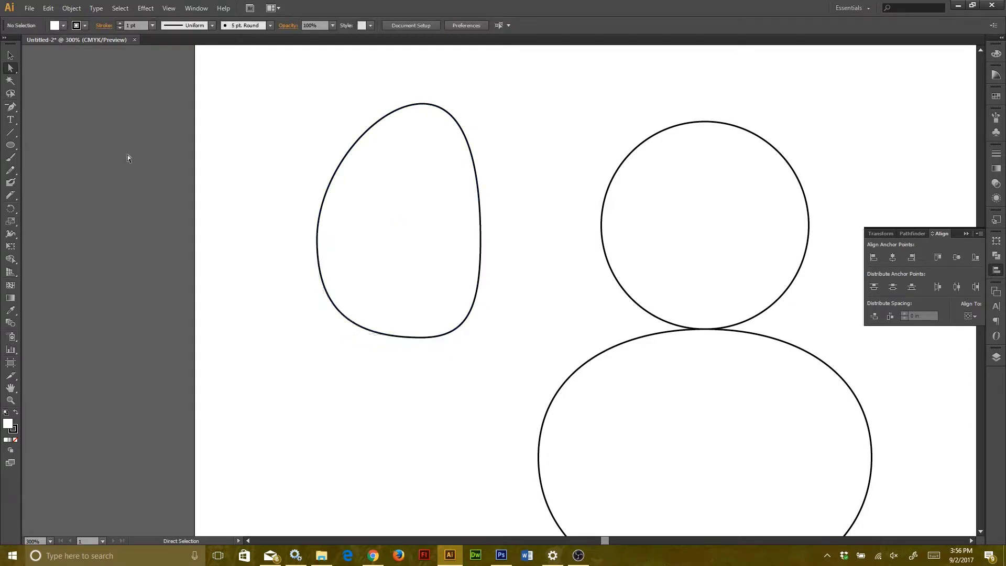
{"action": "key", "text": "l"}
{"action": "left_click_drag", "start_coordinate": [395, 159], "coordinate": [444, 316]}
- Nudge the inner ellipse up-left and give it a blue fill with a black stroke
{"action": "key", "text": "v"}
{"action": "left_click_drag", "start_coordinate": [427, 282], "coordinate": [419, 269]}
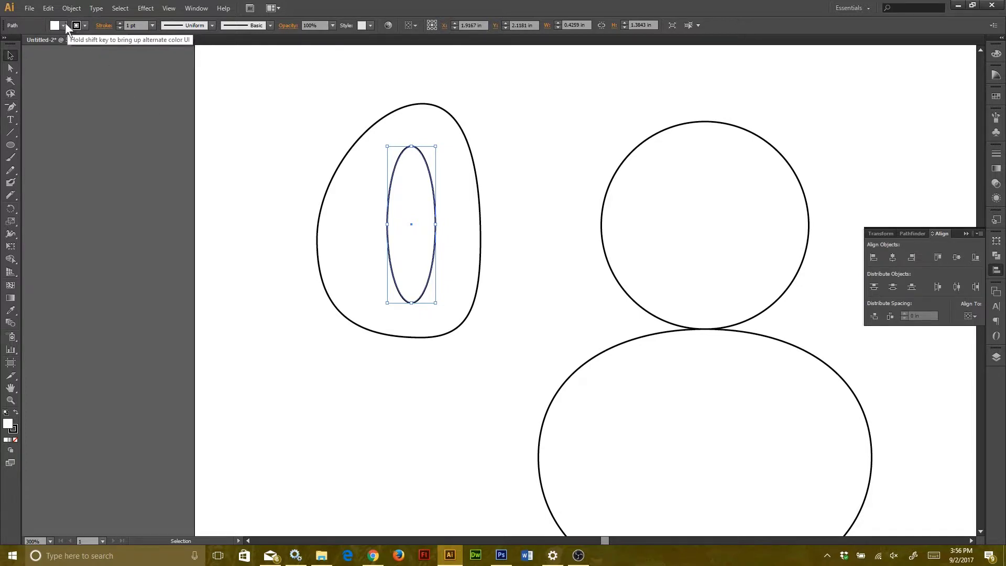
{"action": "left_click", "coordinate": [85, 25]}
{"action": "left_click", "coordinate": [71, 51]}
{"action": "left_click", "coordinate": [6, 44]}
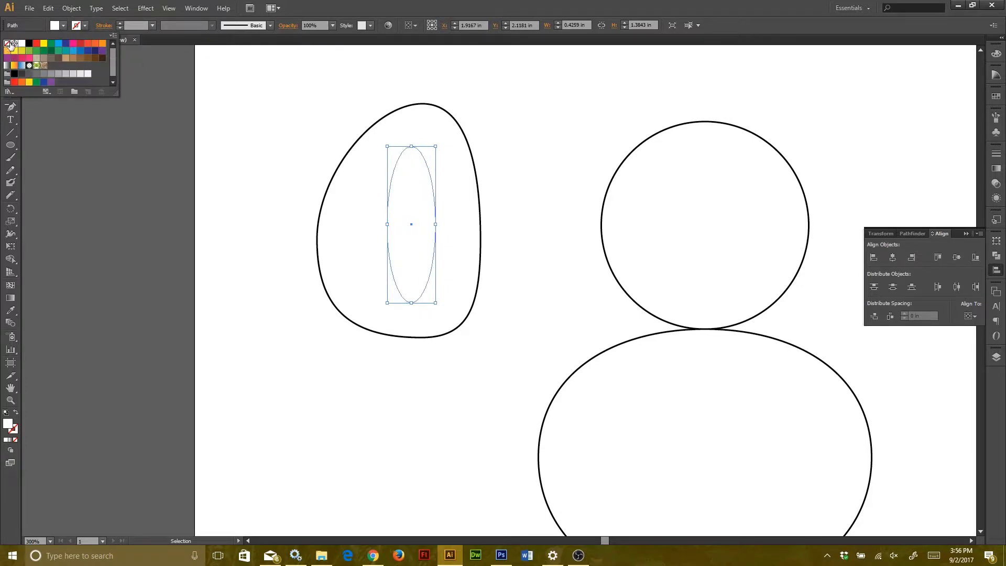
{"action": "left_click", "coordinate": [28, 44]}
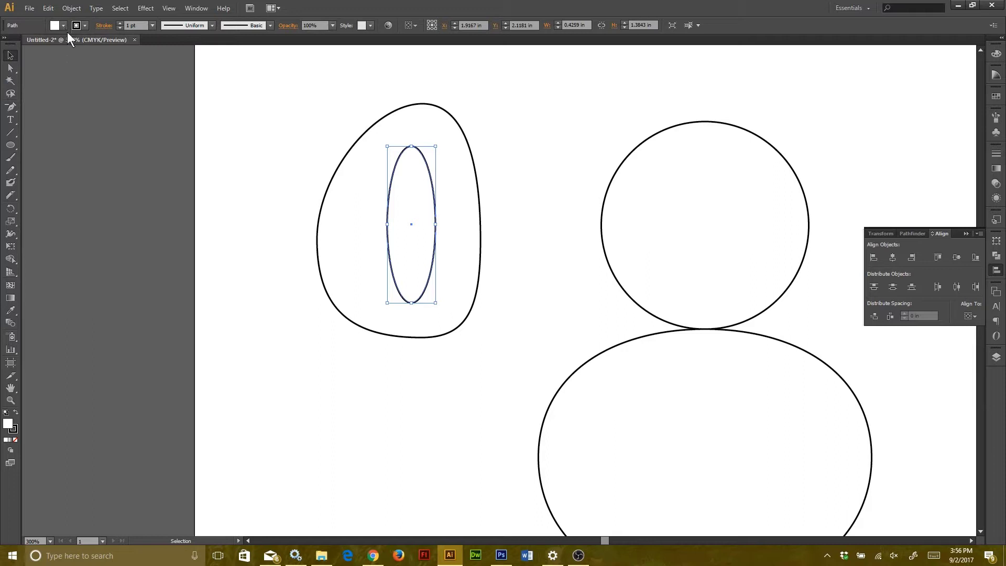
{"action": "left_click", "coordinate": [80, 51]}
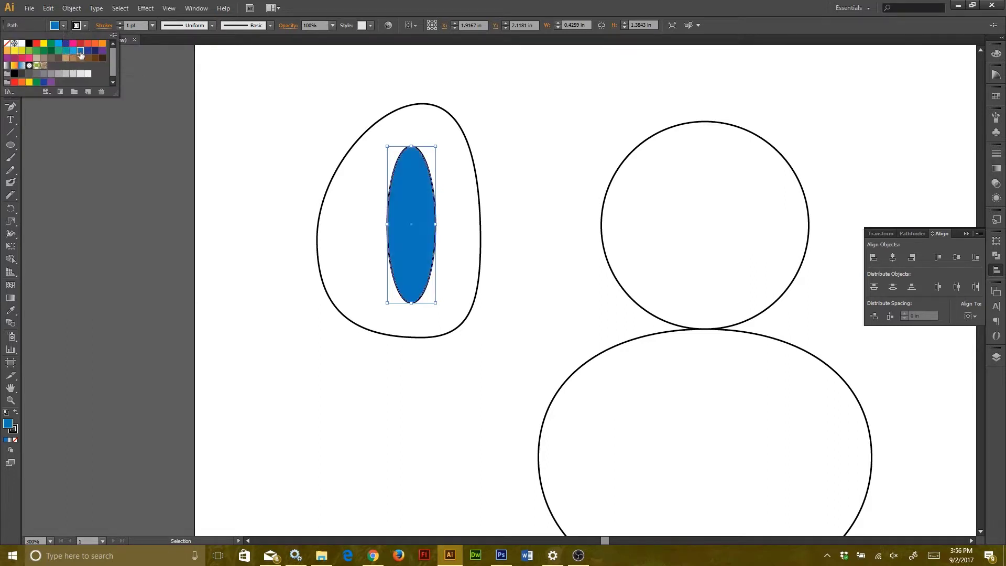
{"action": "left_click", "coordinate": [63, 25]}
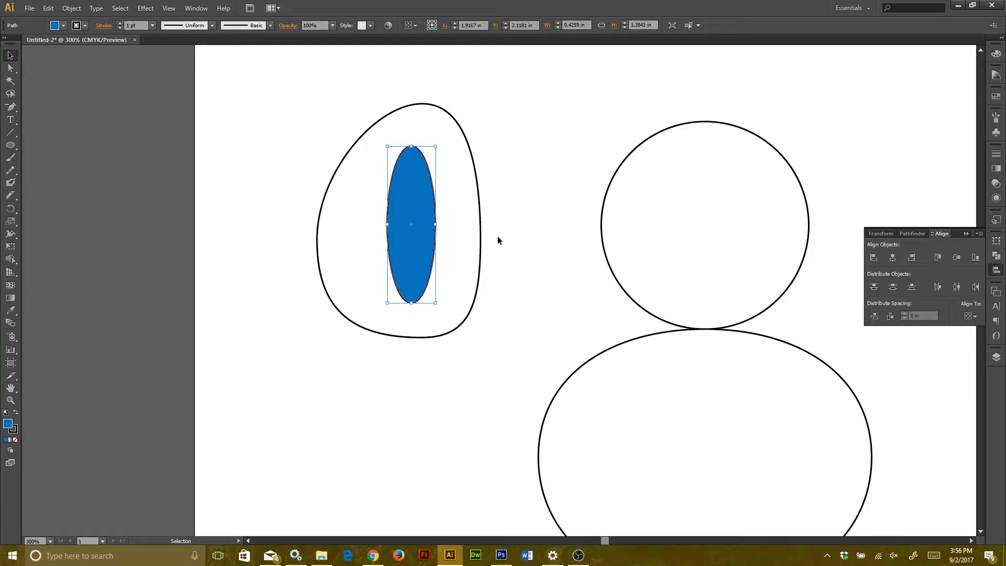
- Select both the egg outline and the blue ellipse and Group them into one eye
{"action": "left_click", "coordinate": [515, 191]}
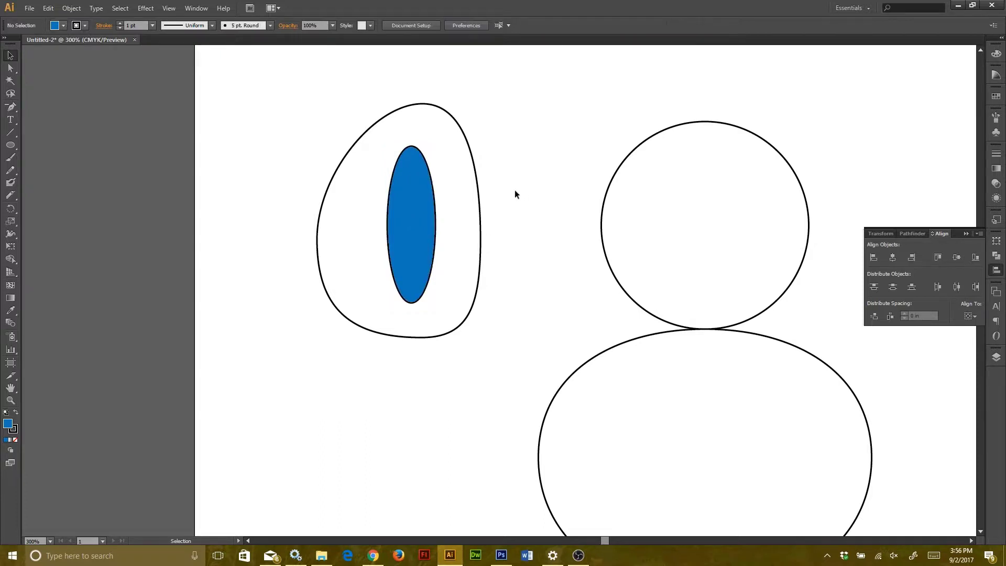
{"action": "left_click", "coordinate": [480, 218]}
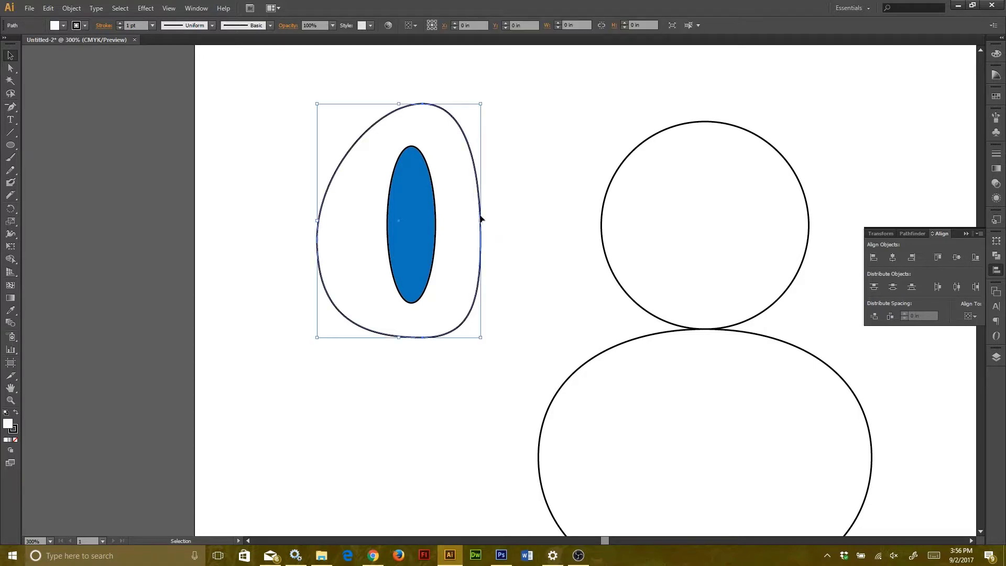
{"action": "left_click", "coordinate": [527, 216]}
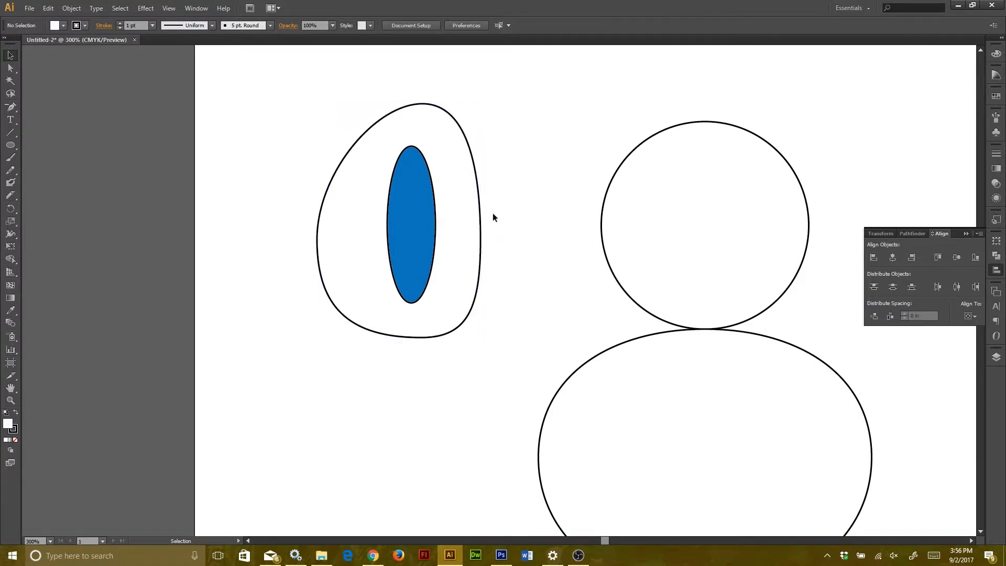
{"action": "left_click", "coordinate": [413, 237]}
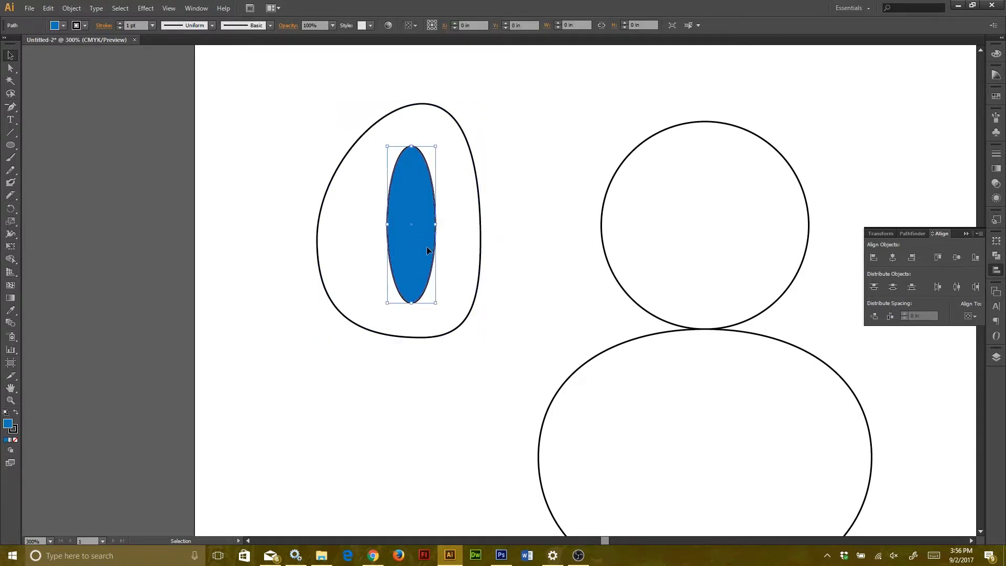
{"action": "left_click", "coordinate": [530, 255]}
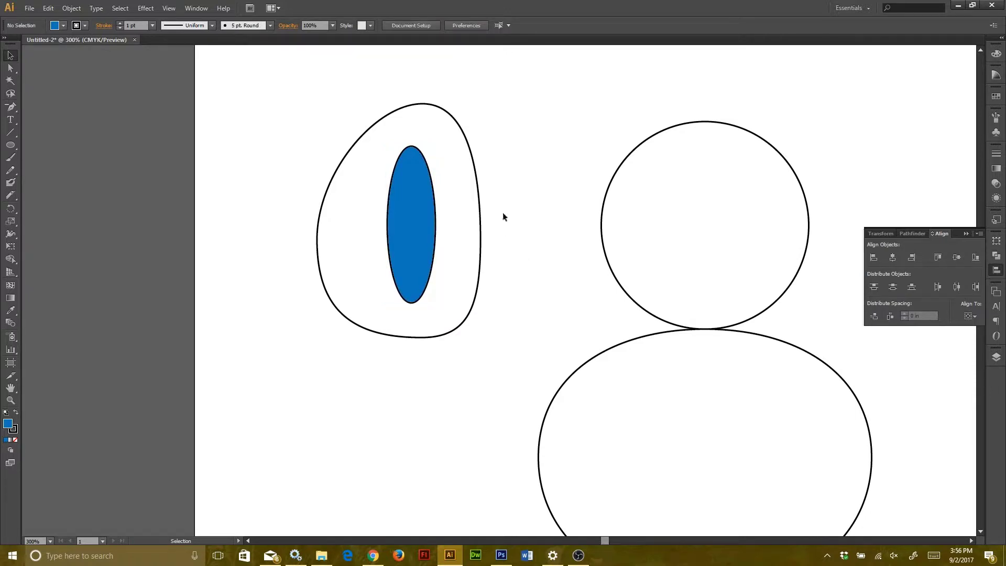
{"action": "left_click", "coordinate": [392, 245]}
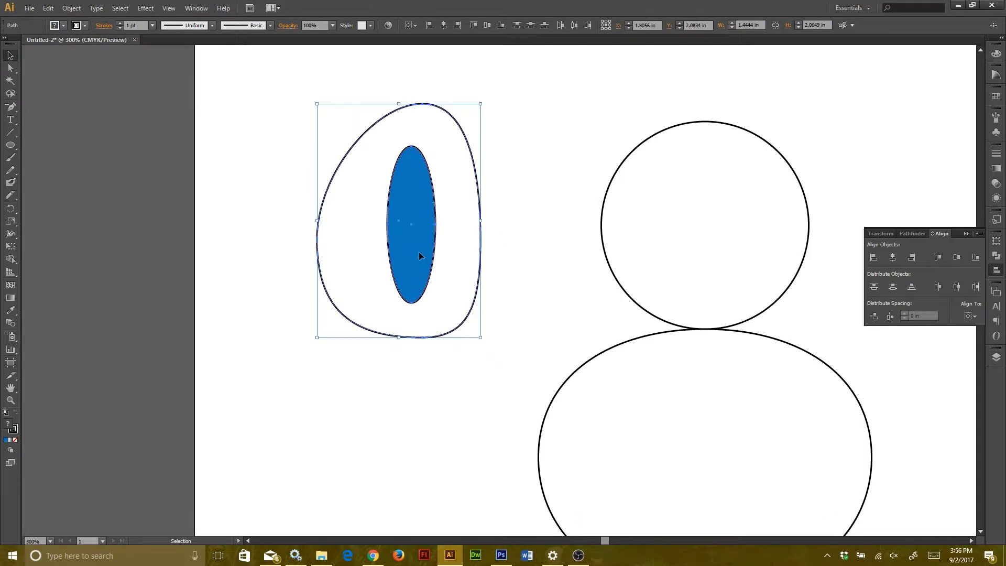
{"action": "right_click", "coordinate": [428, 242]}
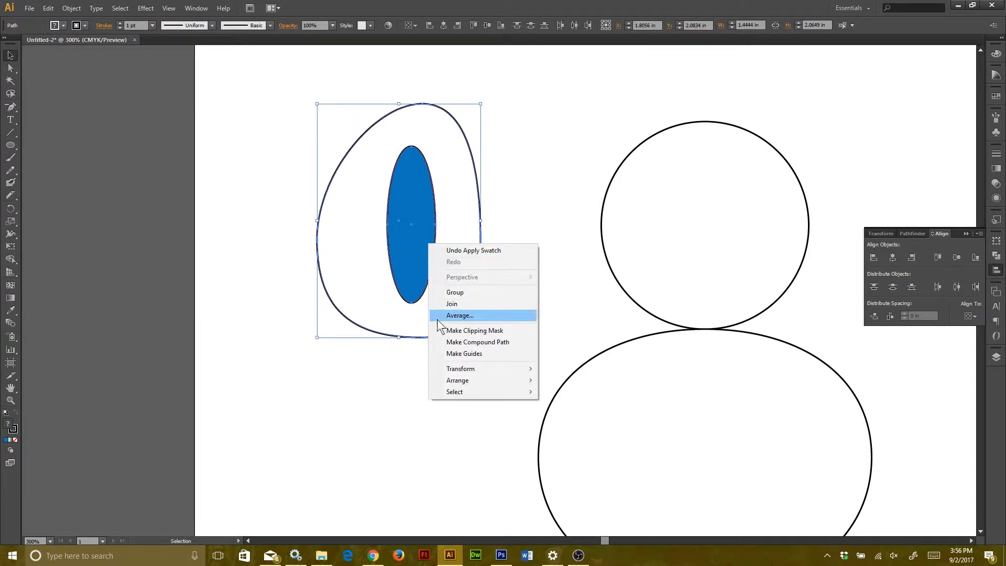
{"action": "left_click", "coordinate": [453, 294]}
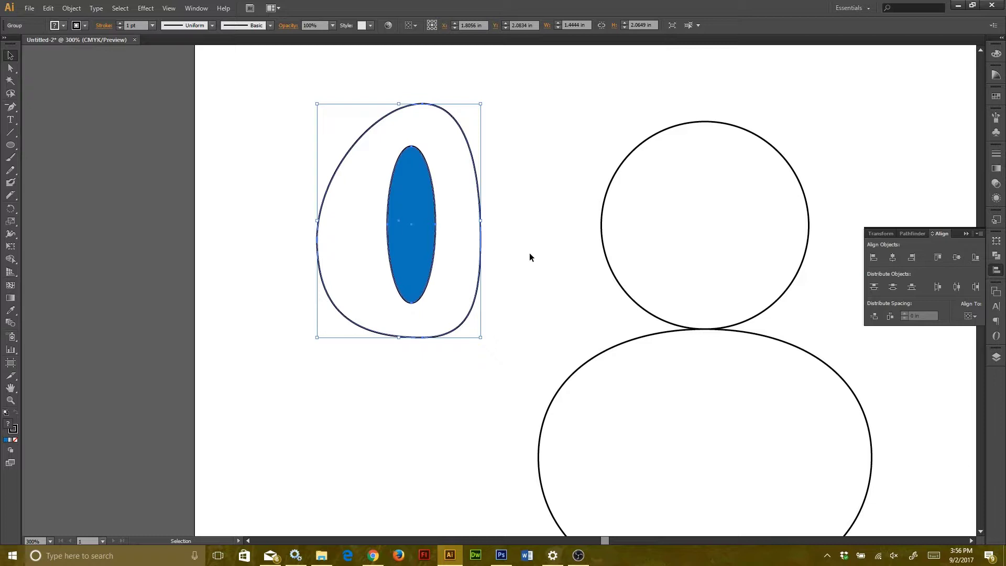
- Move the eye group onto the head, scale it down, and place it at the head's upper left
{"action": "left_click", "coordinate": [527, 253]}
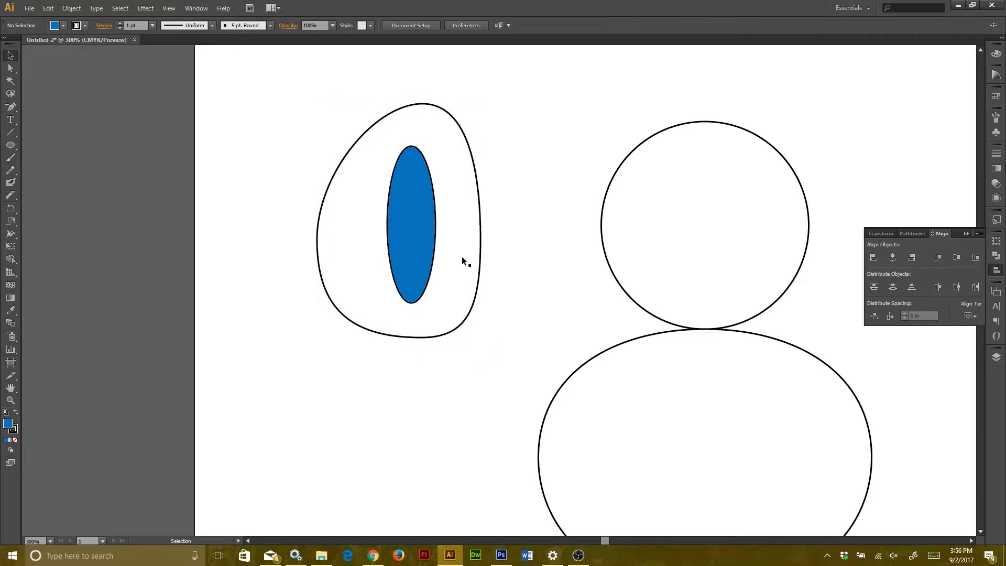
{"action": "left_click", "coordinate": [482, 246]}
{"action": "left_click_drag", "start_coordinate": [419, 257], "coordinate": [493, 248]}
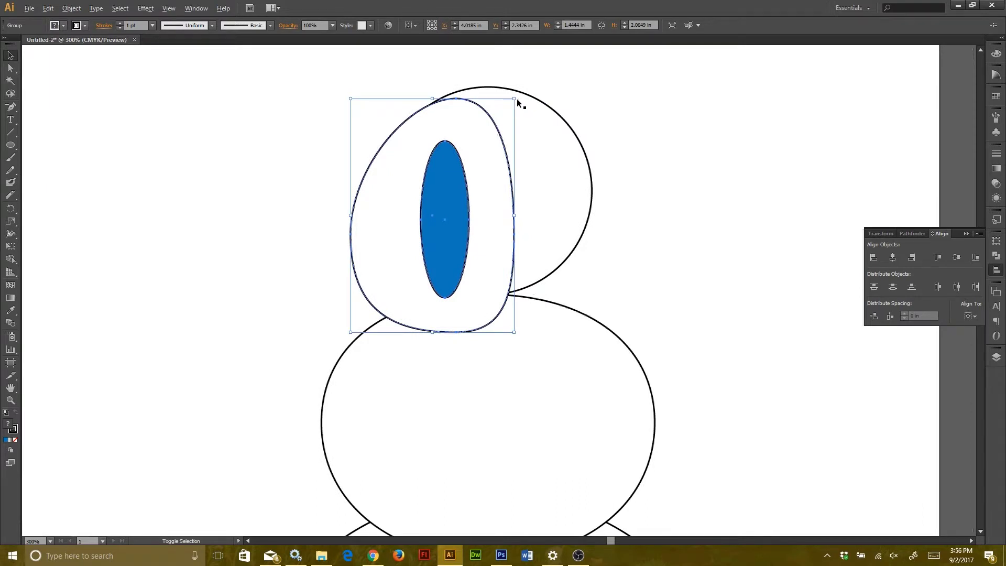
{"action": "left_click_drag", "start_coordinate": [514, 97], "coordinate": [452, 186]}
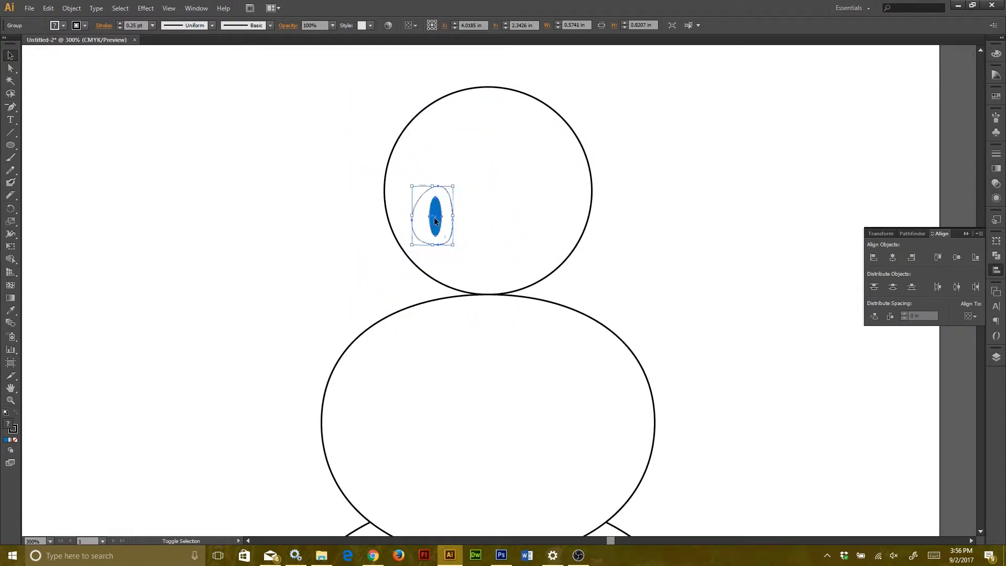
{"action": "left_click_drag", "start_coordinate": [437, 231], "coordinate": [446, 199]}
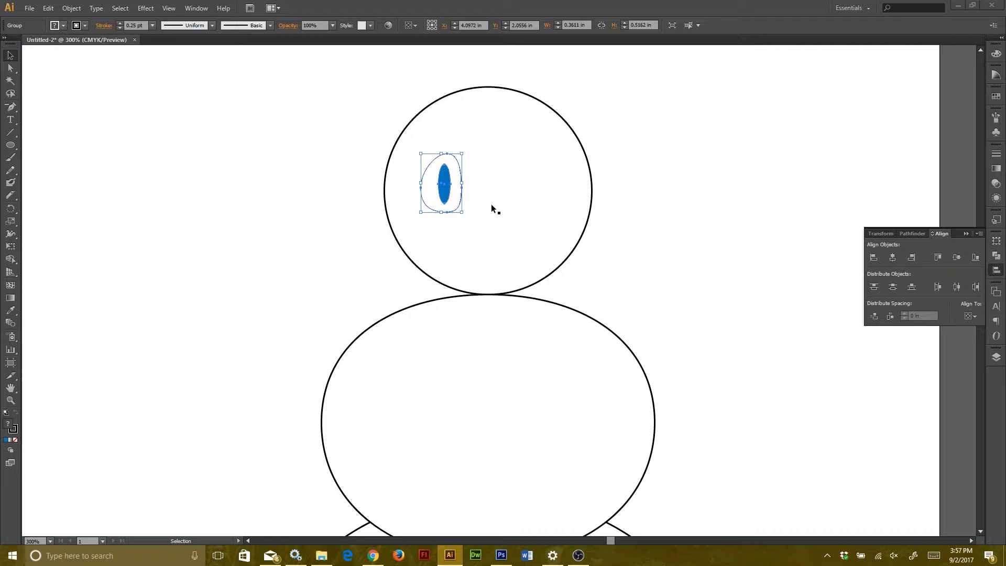
- Reflect a copy of the eye across the vertical axis and move it to the head's right side
{"action": "right_click", "coordinate": [443, 196]}
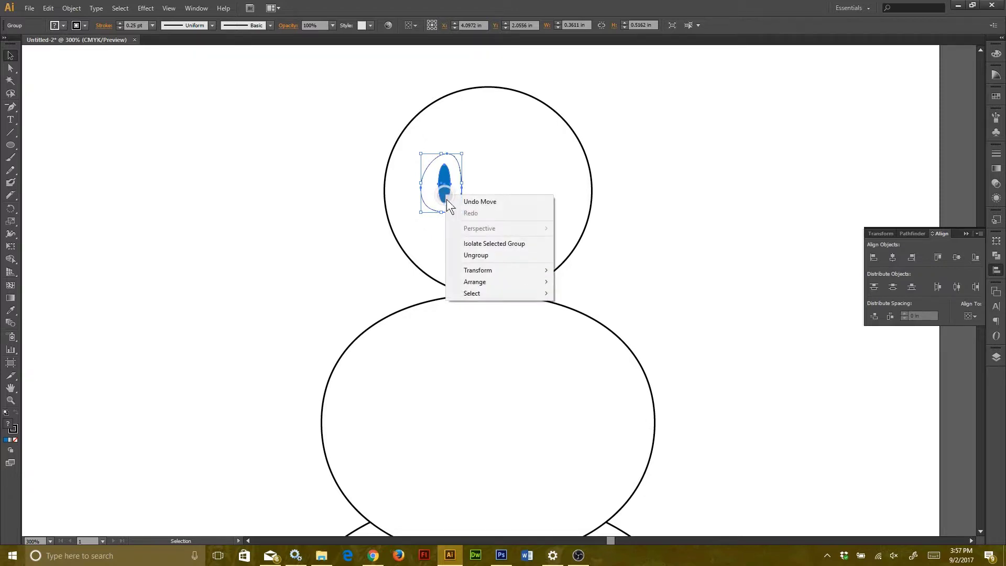
{"action": "mouse_move", "coordinate": [468, 270]}
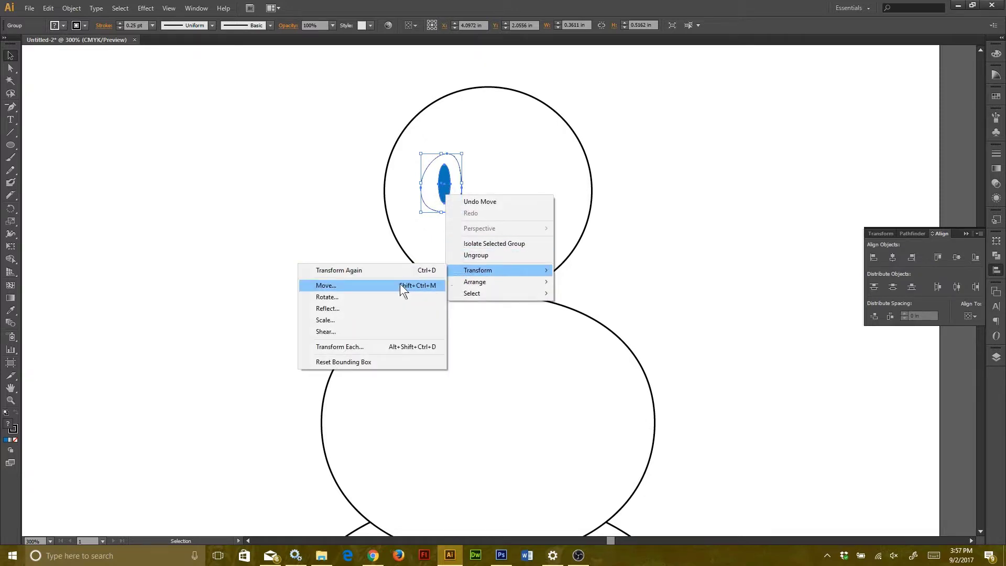
{"action": "left_click", "coordinate": [377, 308]}
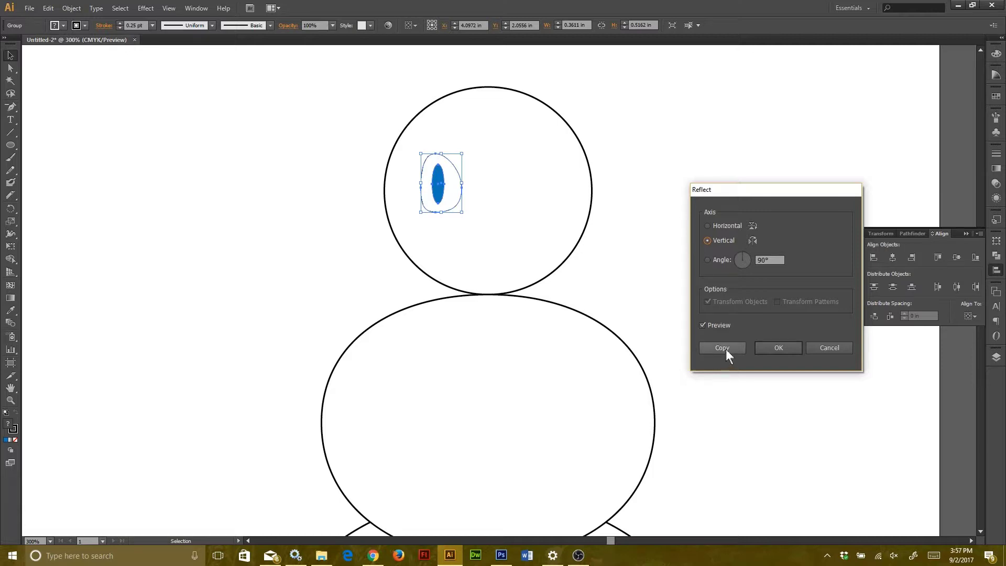
{"action": "left_click", "coordinate": [723, 348]}
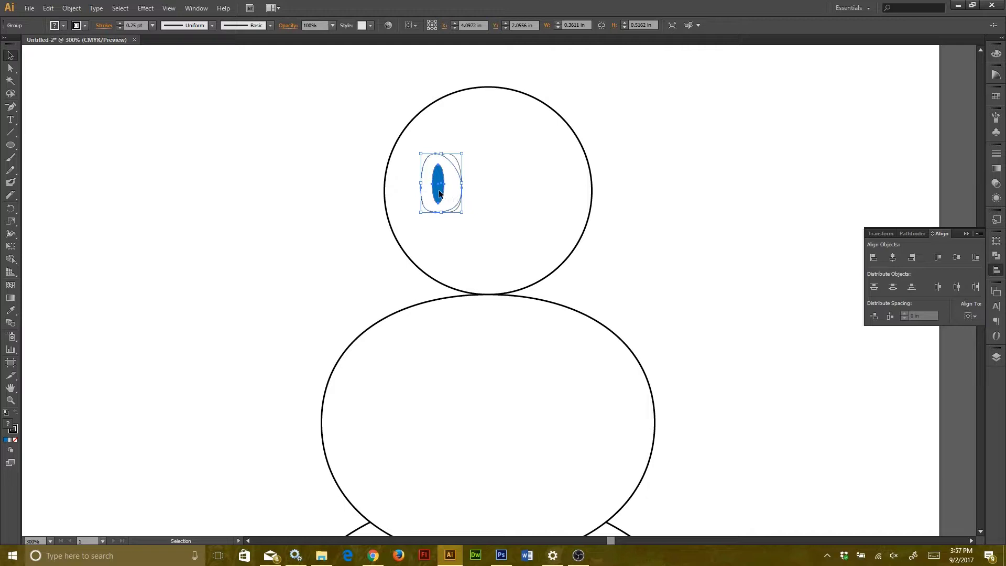
{"action": "left_click_drag", "start_coordinate": [439, 194], "coordinate": [528, 209]}
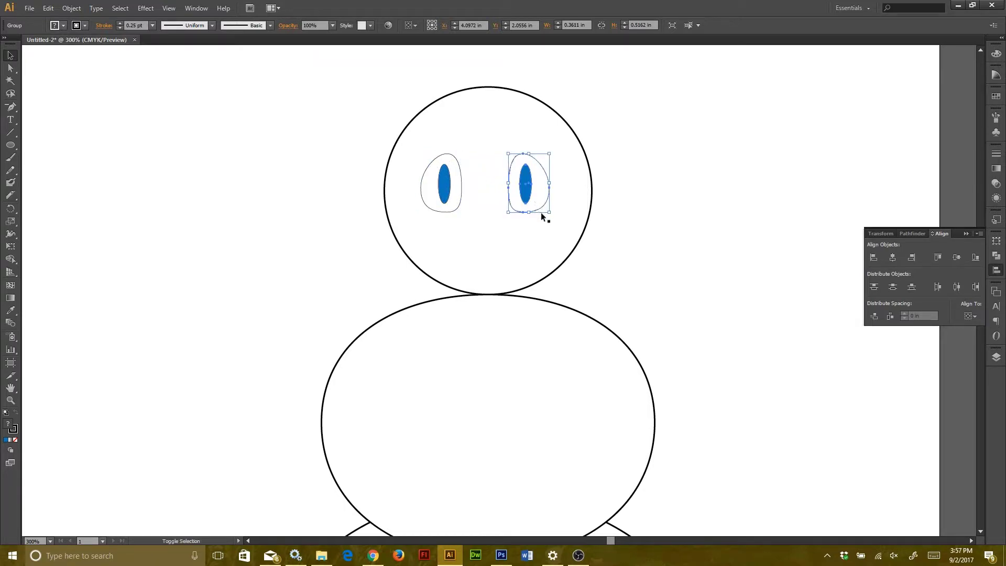
{"action": "left_click", "coordinate": [644, 219]}
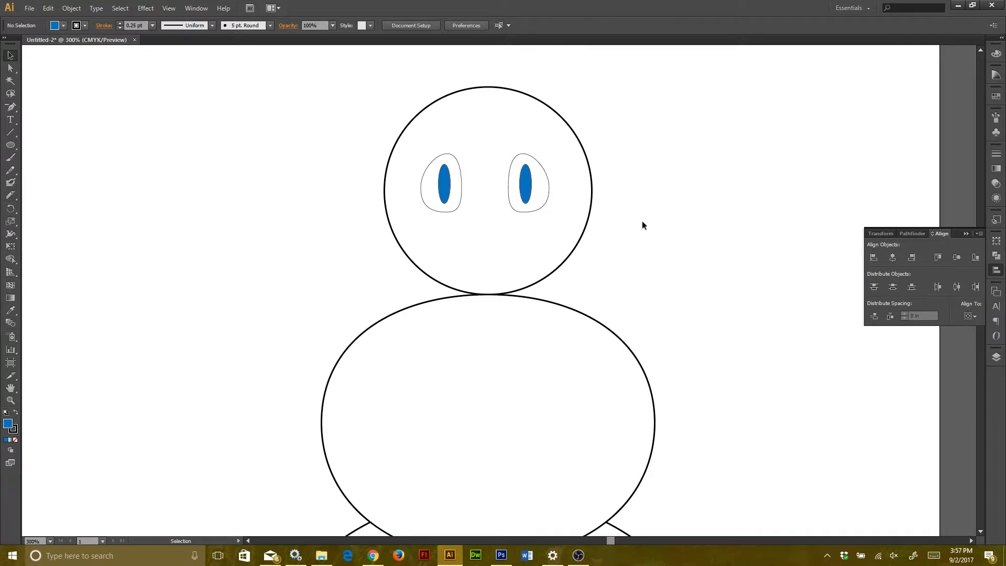
- Set the Blob Brush to a 15 pt size that varies with pen pressure
{"action": "left_click", "coordinate": [12, 182]}
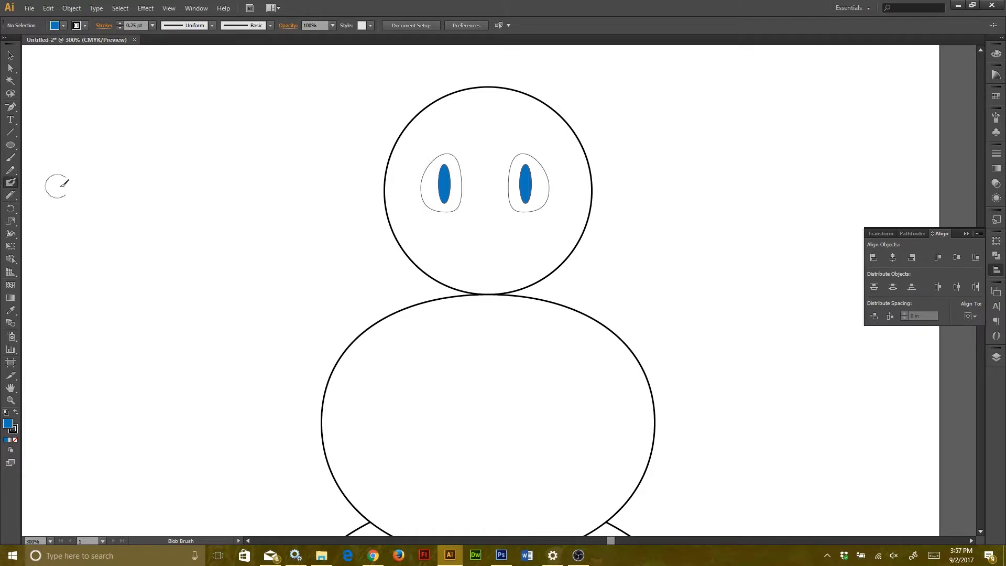
{"action": "double_click", "coordinate": [12, 183]}
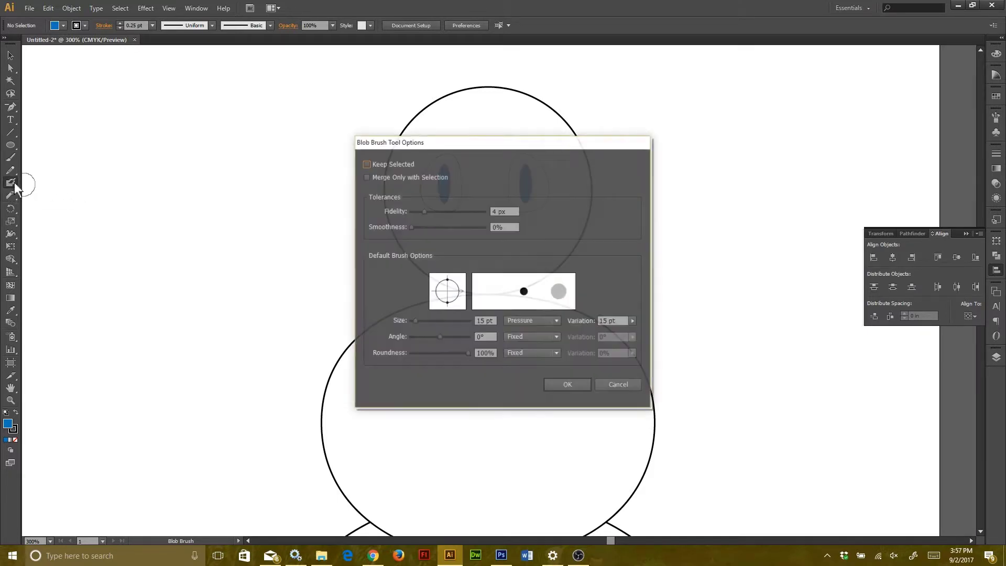
{"action": "left_click", "coordinate": [547, 320]}
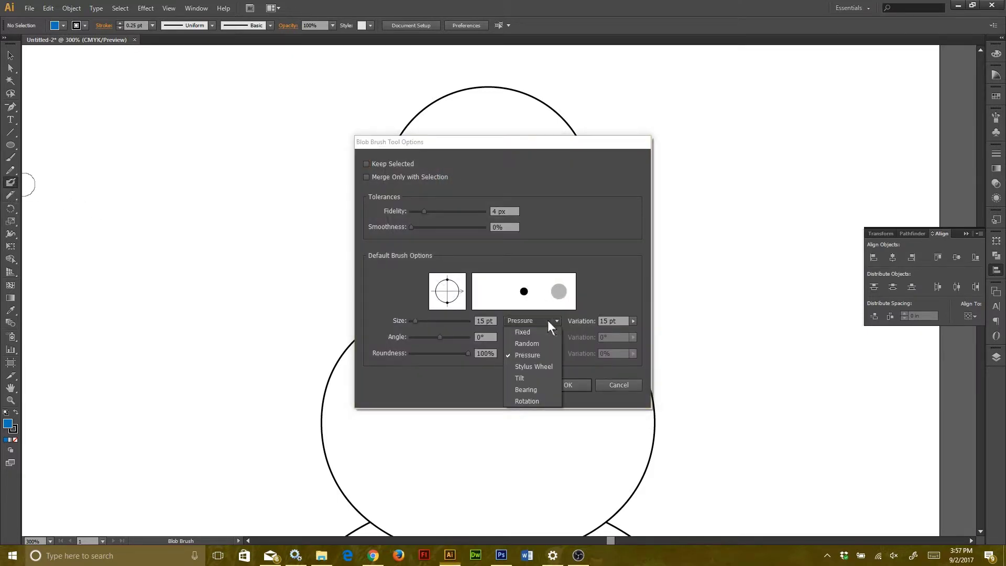
{"action": "left_click", "coordinate": [536, 355]}
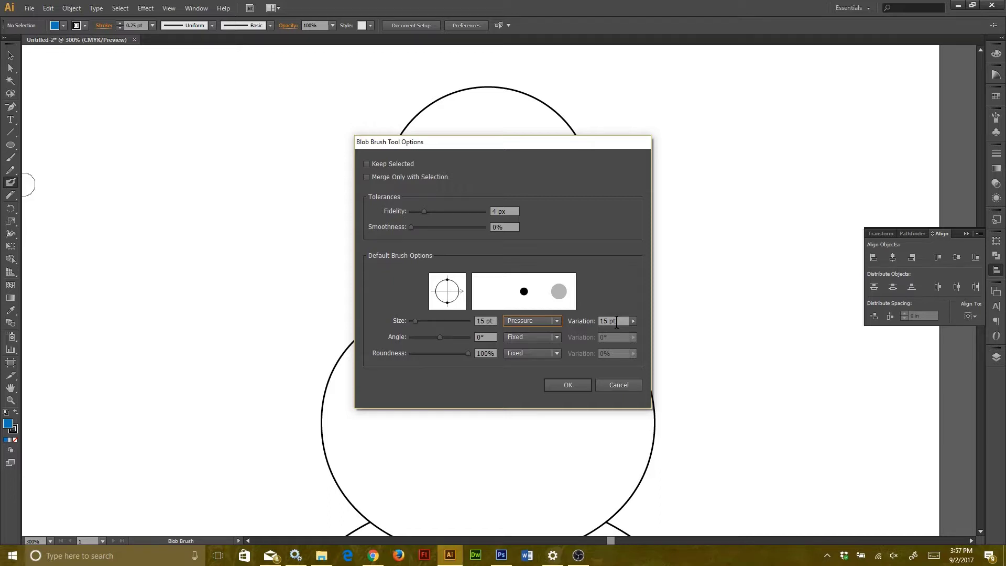
{"action": "left_click", "coordinate": [569, 385]}
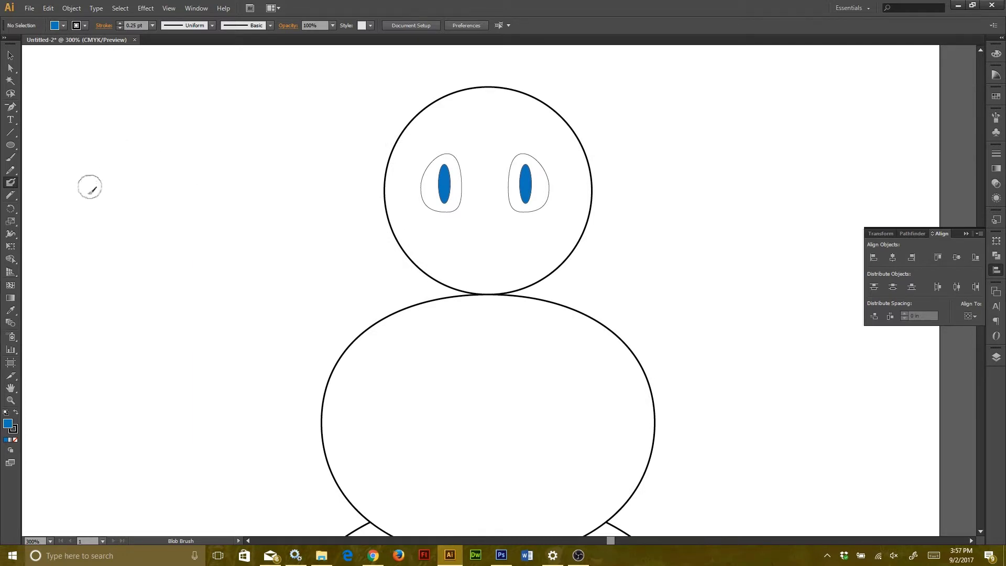
- Paint a curved brim and a tall crown filled solid black with the Blob Brush
{"action": "mouse_move", "coordinate": [89, 201]}
{"action": "left_mouse_down"}
{"action": "mouse_move", "coordinate": [172, 227]}
{"action": "mouse_move", "coordinate": [257, 219]}
{"action": "left_mouse_up"}
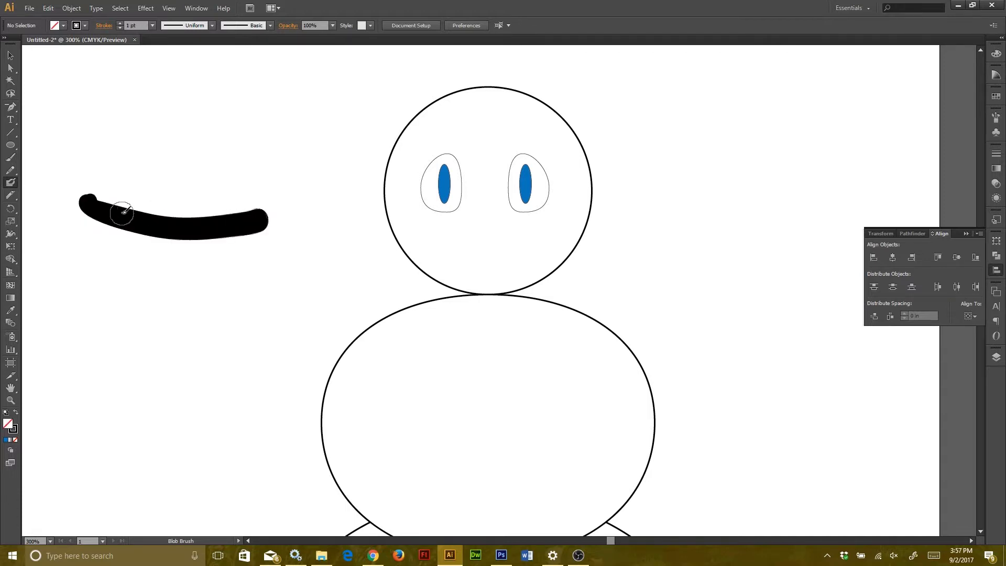
{"action": "mouse_move", "coordinate": [128, 215]}
{"action": "left_mouse_down"}
{"action": "mouse_move", "coordinate": [130, 155]}
{"action": "mouse_move", "coordinate": [115, 93]}
{"action": "mouse_move", "coordinate": [174, 79]}
{"action": "mouse_move", "coordinate": [245, 90]}
{"action": "mouse_move", "coordinate": [217, 213]}
{"action": "mouse_move", "coordinate": [145, 211]}
{"action": "mouse_move", "coordinate": [160, 203]}
{"action": "mouse_move", "coordinate": [146, 185]}
{"action": "mouse_move", "coordinate": [140, 96]}
{"action": "mouse_move", "coordinate": [139, 107]}
{"action": "mouse_move", "coordinate": [172, 90]}
{"action": "mouse_move", "coordinate": [226, 99]}
{"action": "mouse_move", "coordinate": [200, 206]}
{"action": "mouse_move", "coordinate": [211, 109]}
{"action": "mouse_move", "coordinate": [182, 200]}
{"action": "mouse_move", "coordinate": [187, 111]}
{"action": "mouse_move", "coordinate": [168, 200]}
{"action": "mouse_move", "coordinate": [177, 107]}
{"action": "left_mouse_up"}
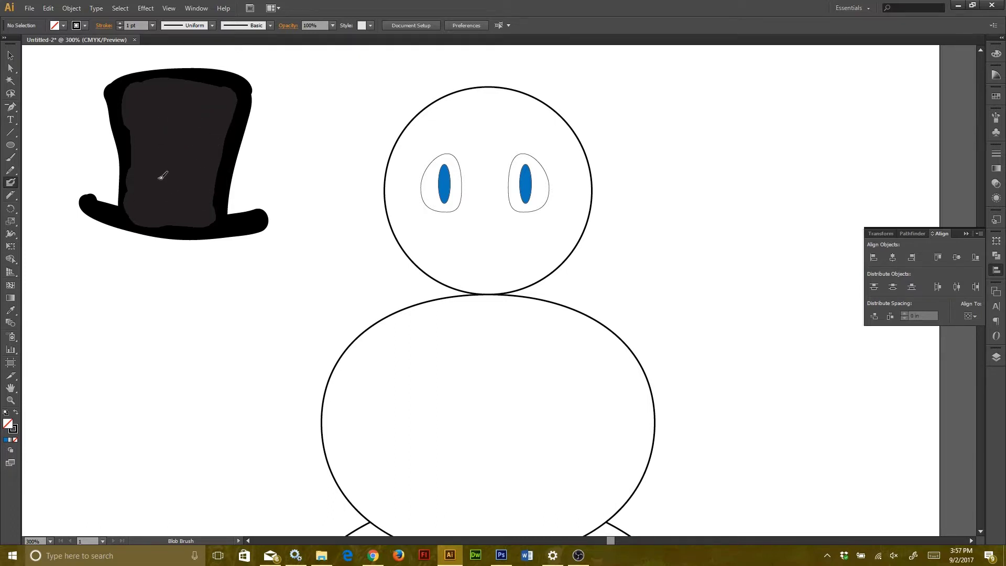
{"action": "left_click_drag", "start_coordinate": [160, 178], "coordinate": [168, 128]}
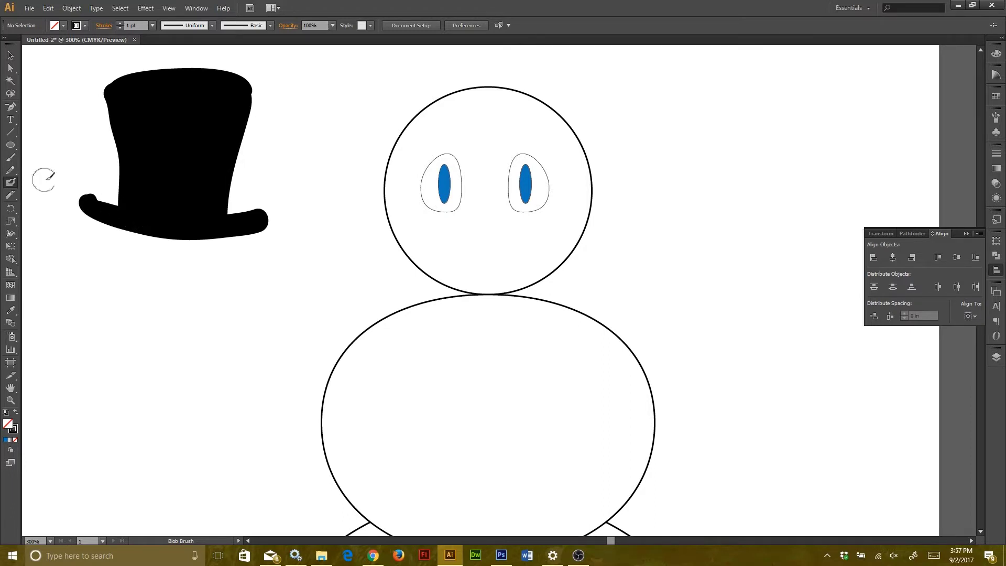
- Select the hat path, zoom in, and delete an anchor at the hat's upper right
{"action": "key", "text": "a"}
{"action": "left_click", "coordinate": [154, 167]}
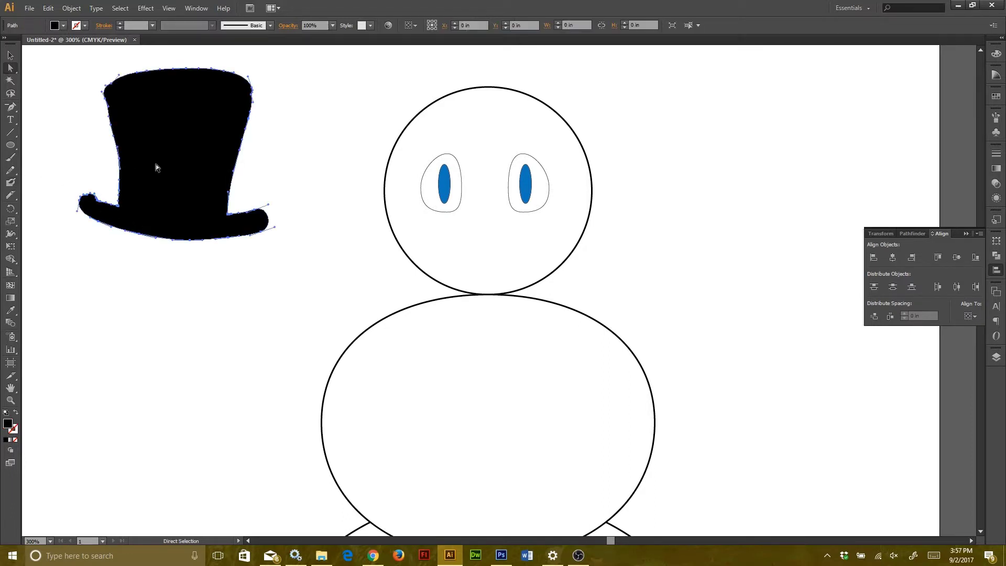
{"action": "key", "text": "ctrl+plus"}
{"action": "key", "text": "ctrl+plus"}
{"action": "key", "text": "ctrl+plus"}
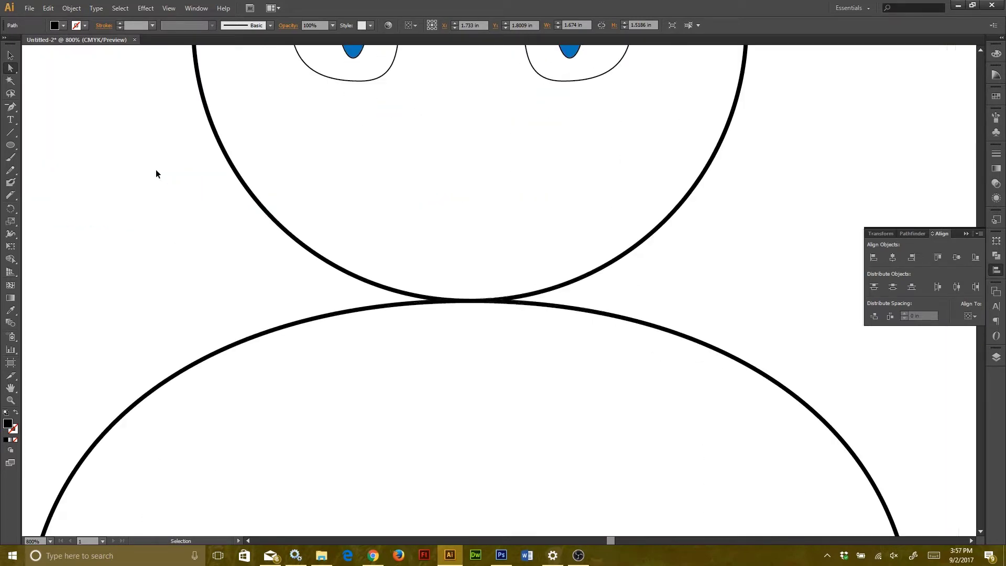
{"action": "left_click_drag", "start_coordinate": [153, 158], "coordinate": [617, 287]}
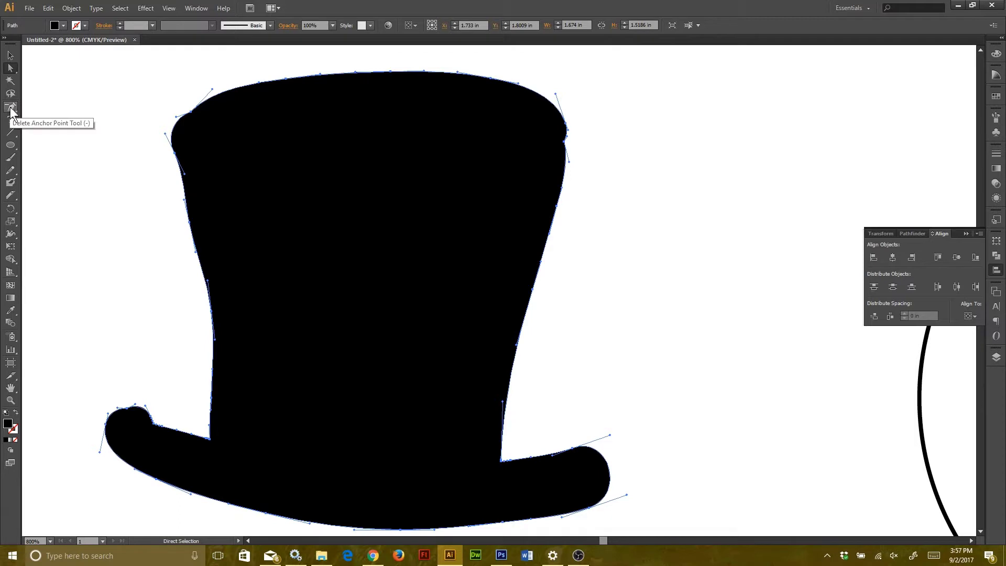
{"action": "left_click", "coordinate": [14, 107]}
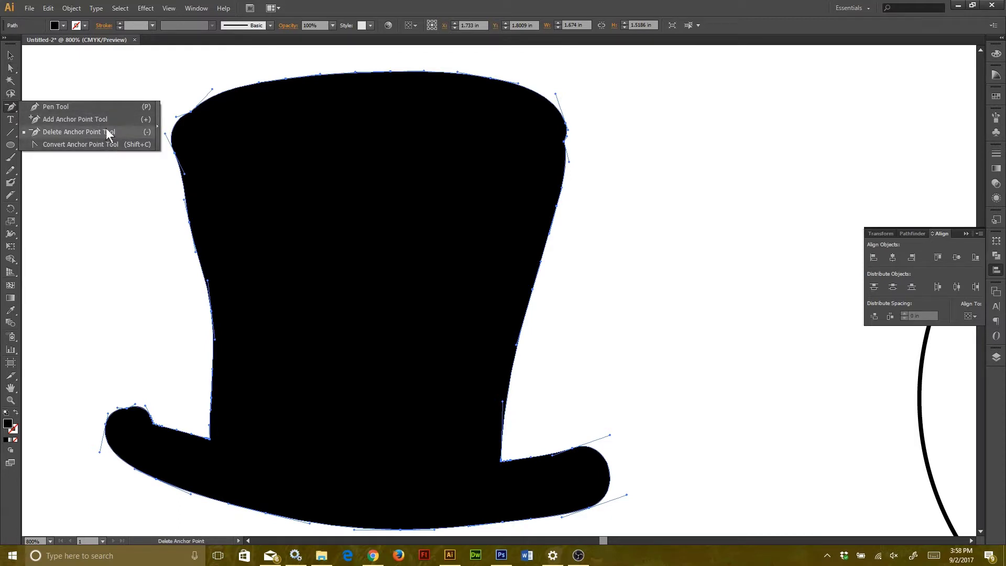
{"action": "left_click", "coordinate": [106, 108]}
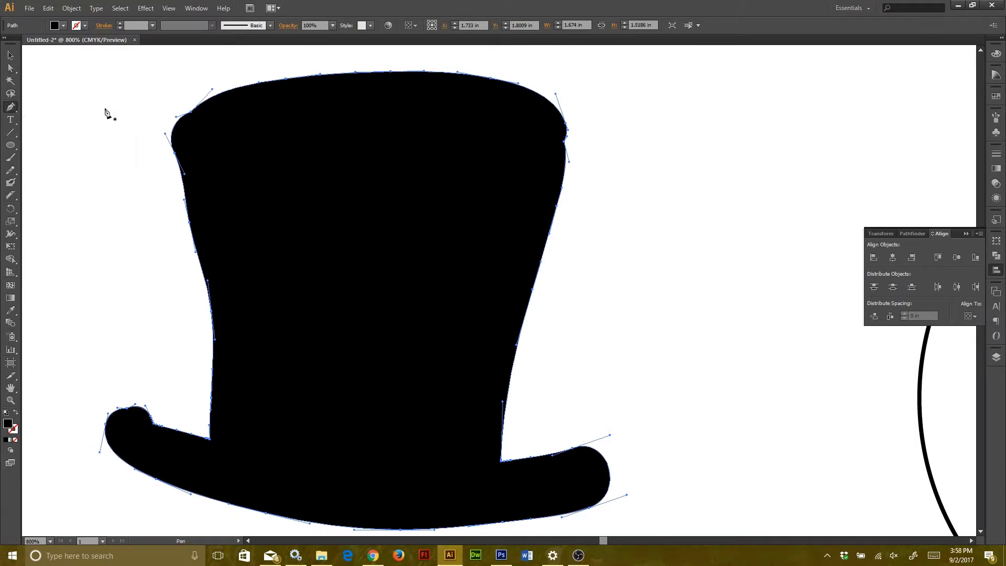
{"action": "left_click", "coordinate": [13, 111]}
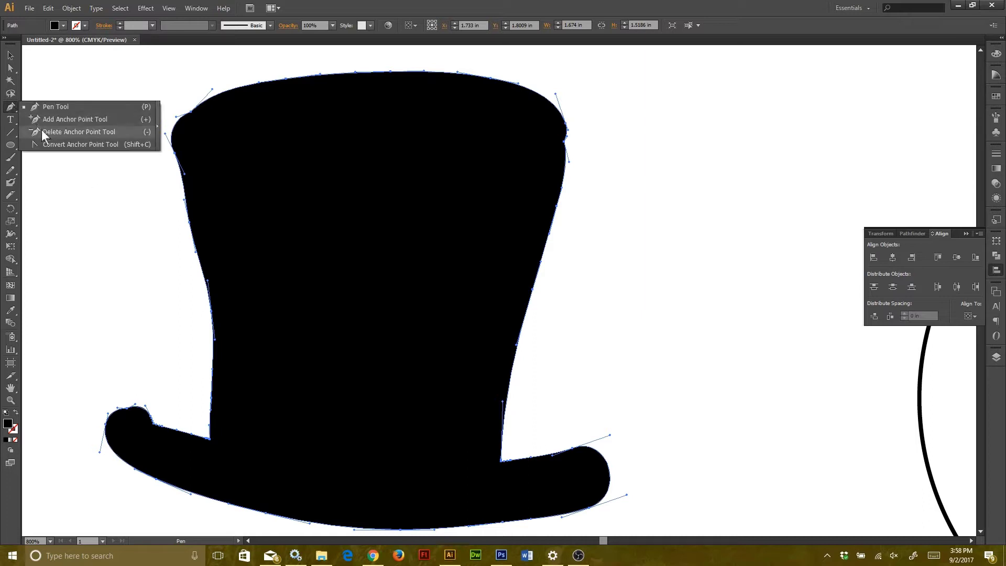
{"action": "left_click", "coordinate": [42, 130]}
{"action": "left_click", "coordinate": [564, 143]}
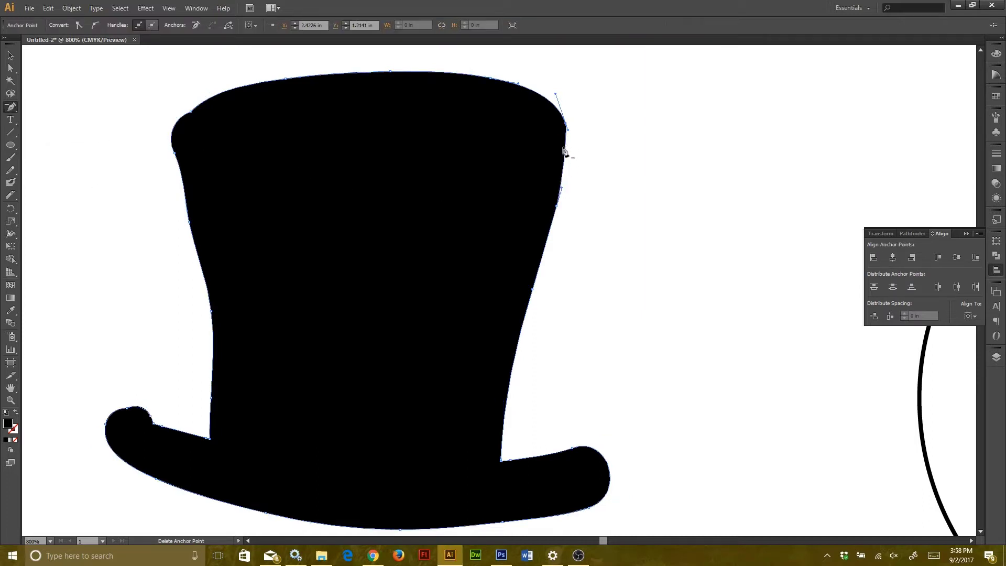
- Smooth the hat's upper-left corner by deleting an anchor and lengthening its handle
{"action": "scroll", "coordinate": [562, 153], "scroll_direction": "up", "scroll_amount": 2}
{"action": "left_click_drag", "start_coordinate": [577, 139], "coordinate": [616, 219]}
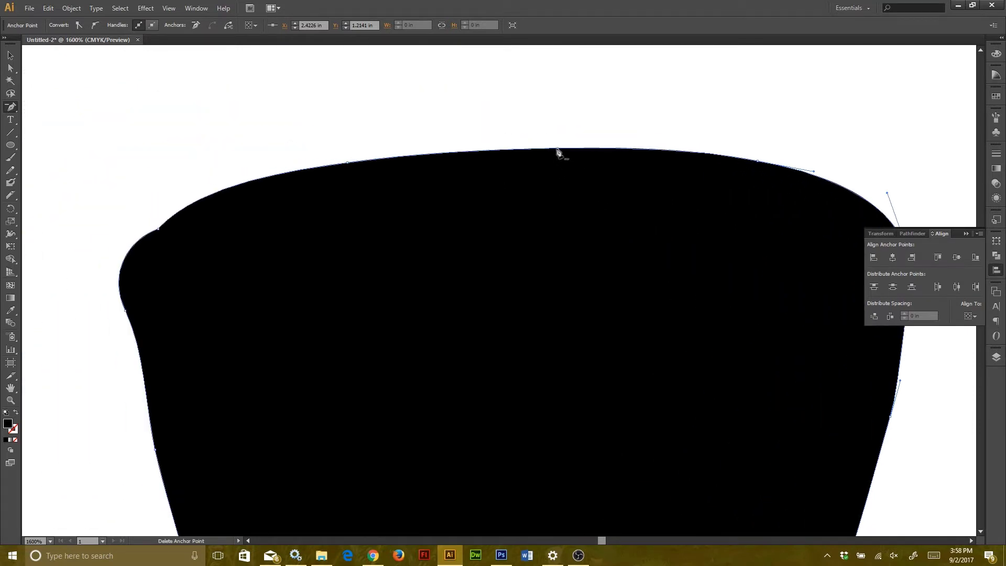
{"action": "left_click_drag", "start_coordinate": [261, 205], "coordinate": [400, 168]}
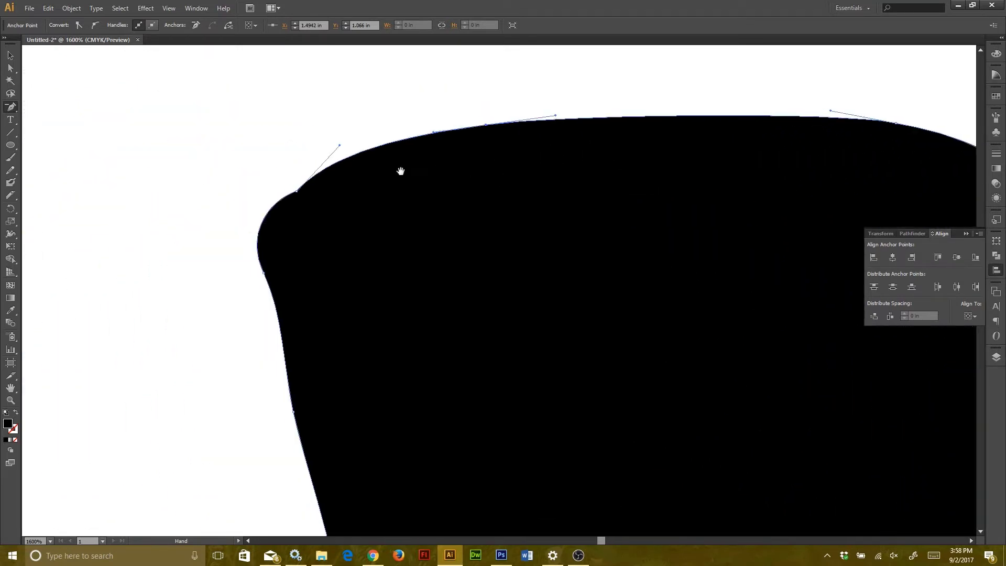
{"action": "left_click", "coordinate": [298, 195]}
{"action": "left_click_drag", "start_coordinate": [301, 292], "coordinate": [295, 280]}
{"action": "key", "text": "a"}
{"action": "left_click_drag", "start_coordinate": [239, 212], "coordinate": [218, 134]}
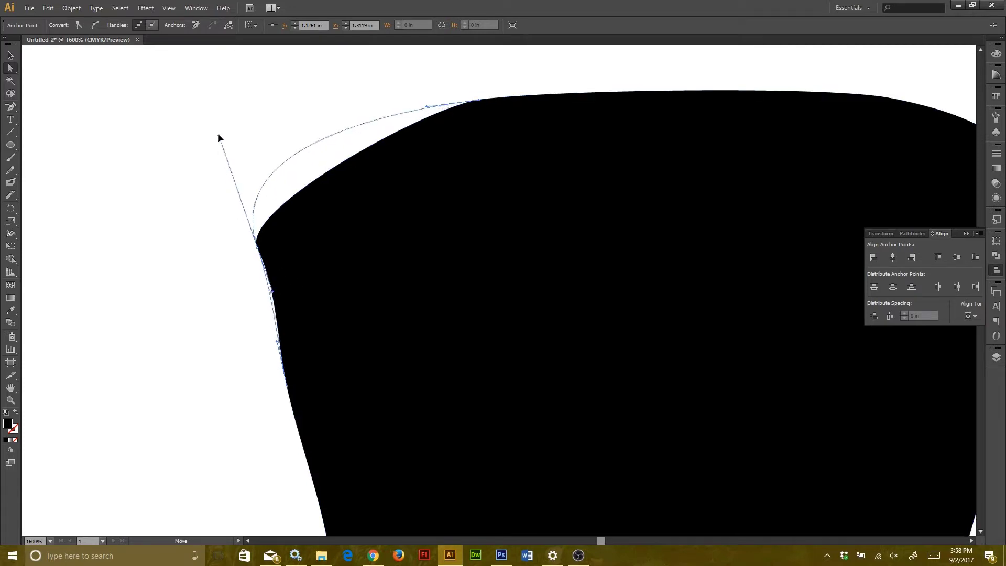
- Smooth the left brim curl by deleting two anchors and rounding its handle and anchor
{"action": "scroll", "coordinate": [227, 175], "scroll_direction": "down", "scroll_amount": 2}
{"action": "scroll", "coordinate": [316, 282], "scroll_direction": "right", "scroll_amount": 2}
{"action": "key", "text": "p"}
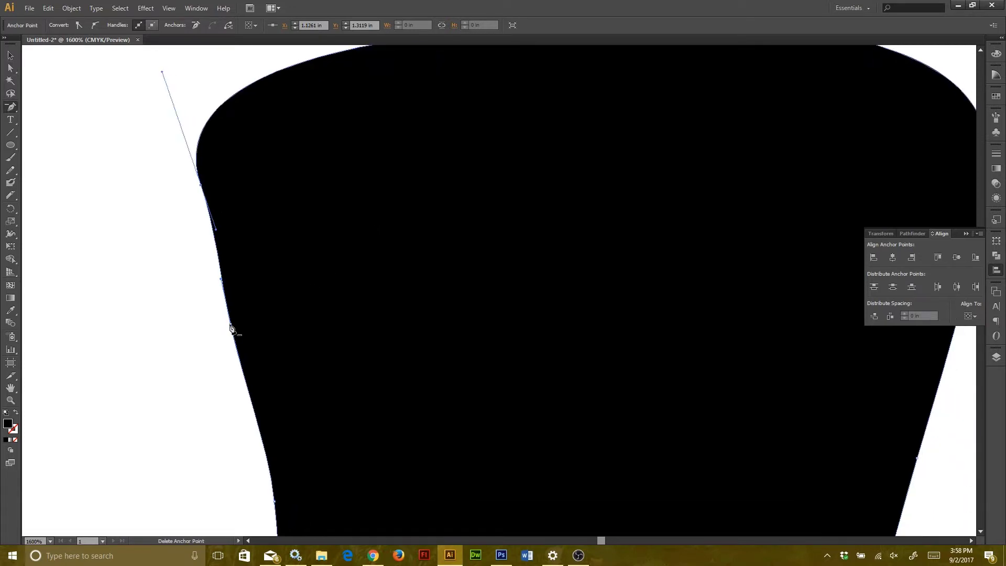
{"action": "scroll", "coordinate": [334, 269], "scroll_direction": "down", "scroll_amount": 5}
{"action": "scroll", "coordinate": [330, 217], "scroll_direction": "right", "scroll_amount": 2}
{"action": "scroll", "coordinate": [293, 241], "scroll_direction": "down", "scroll_amount": 2}
{"action": "scroll", "coordinate": [262, 263], "scroll_direction": "left", "scroll_amount": 1}
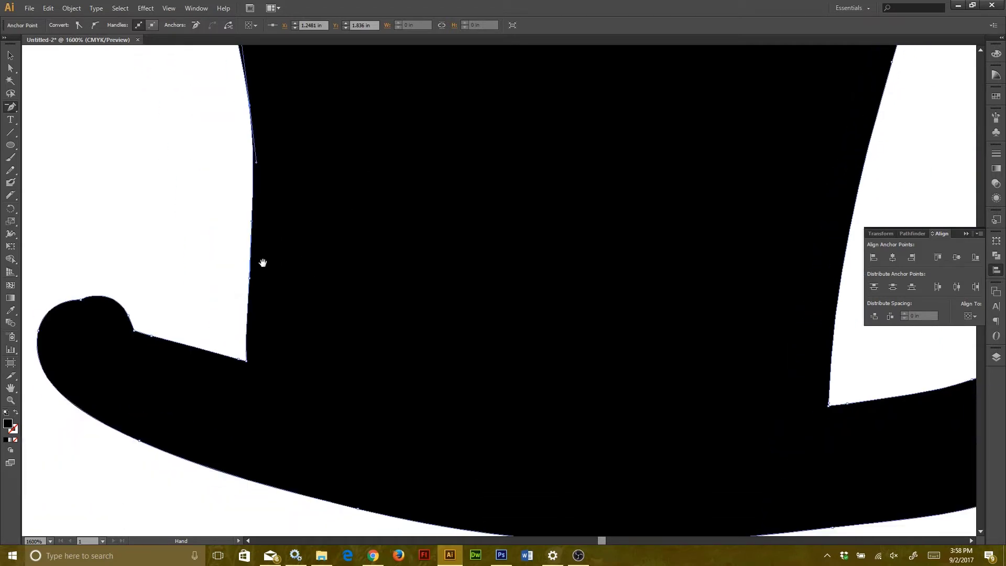
{"action": "scroll", "coordinate": [265, 319], "scroll_direction": "left", "scroll_amount": 3}
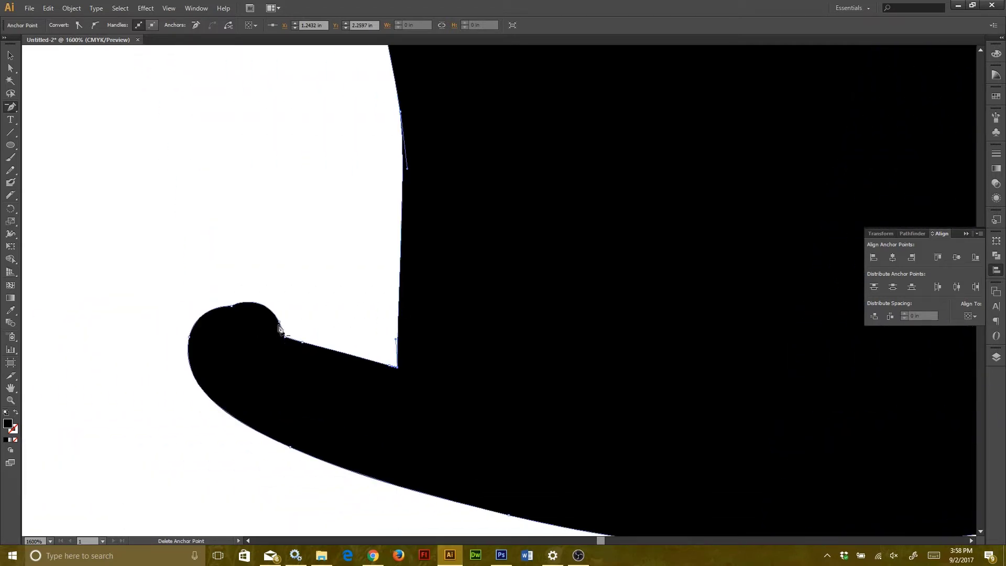
{"action": "left_click", "coordinate": [280, 326]}
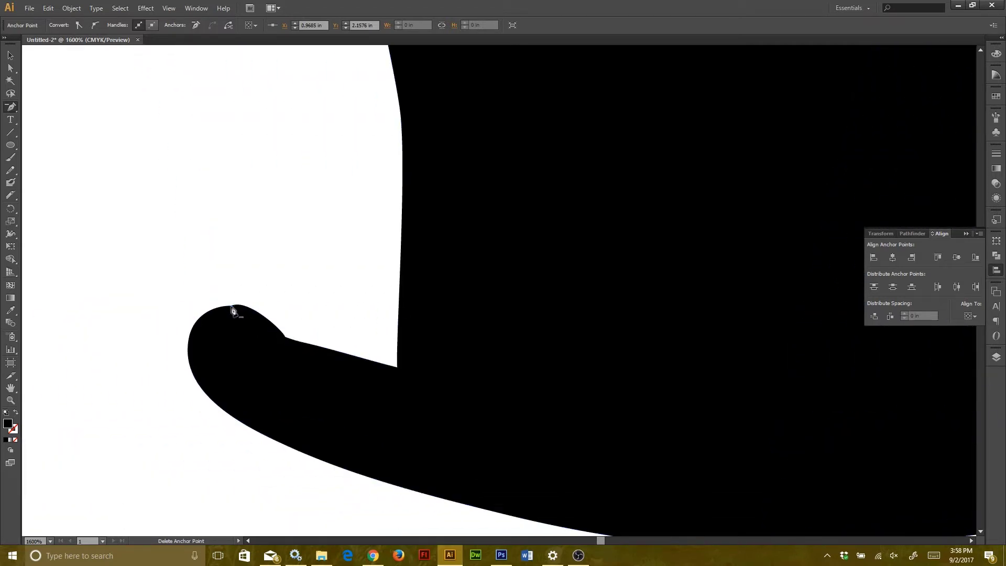
{"action": "left_click", "coordinate": [232, 311]}
{"action": "key", "text": "a"}
{"action": "left_click_drag", "start_coordinate": [193, 318], "coordinate": [213, 288]}
{"action": "left_click_drag", "start_coordinate": [192, 339], "coordinate": [141, 297]}
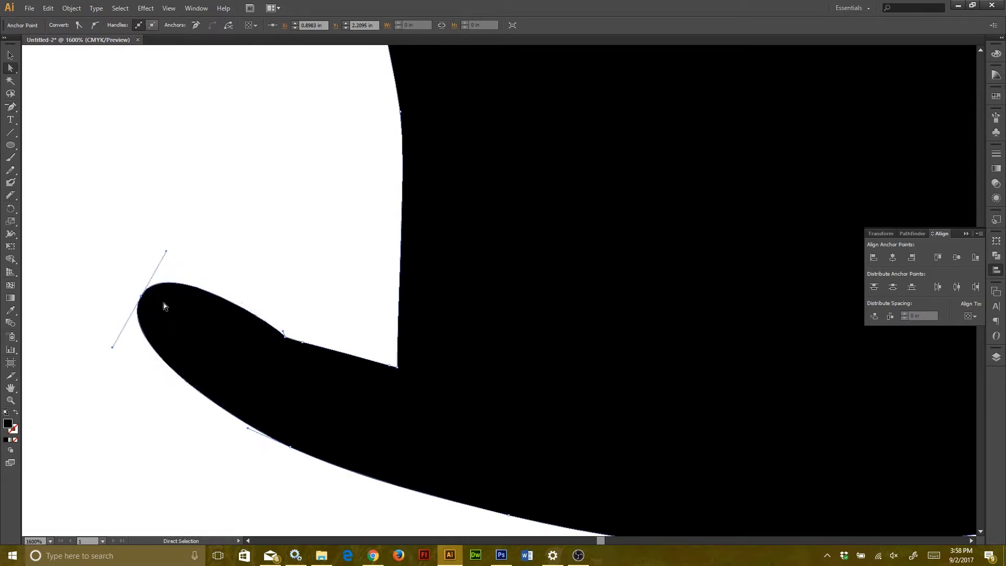
- Remove an extra brim anchor and pull out a handle to reshape the brim curve
{"action": "key", "text": "p"}
{"action": "left_click", "coordinate": [285, 339]}
{"action": "key", "text": "a"}
{"action": "left_click_drag", "start_coordinate": [298, 342], "coordinate": [227, 312]}
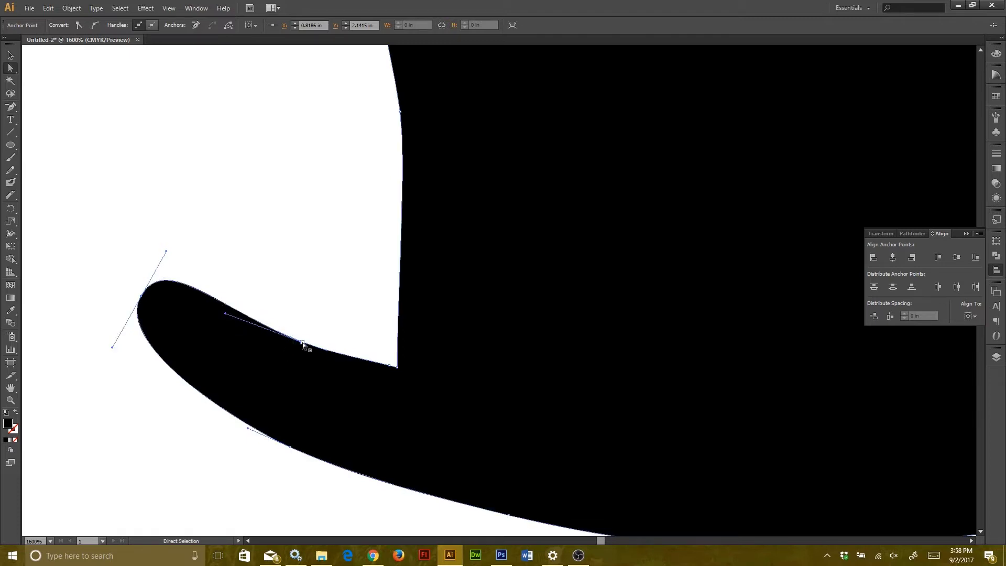
- Stretch the brim's right tip up and outward and lift its lower edge
{"action": "key", "text": "space"}
{"action": "left_click_drag", "start_coordinate": [449, 399], "coordinate": [338, 334]}
{"action": "left_click_drag", "start_coordinate": [476, 305], "coordinate": [458, 336]}
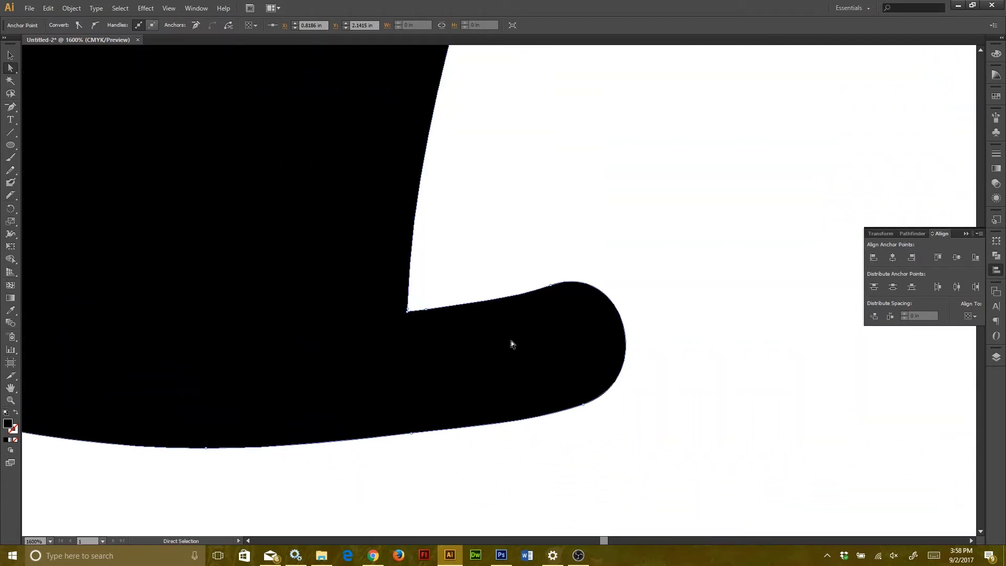
{"action": "left_click", "coordinate": [552, 285]}
{"action": "left_click_drag", "start_coordinate": [552, 285], "coordinate": [632, 268]}
{"action": "scroll", "coordinate": [500, 316], "scroll_direction": "down", "scroll_amount": 3}
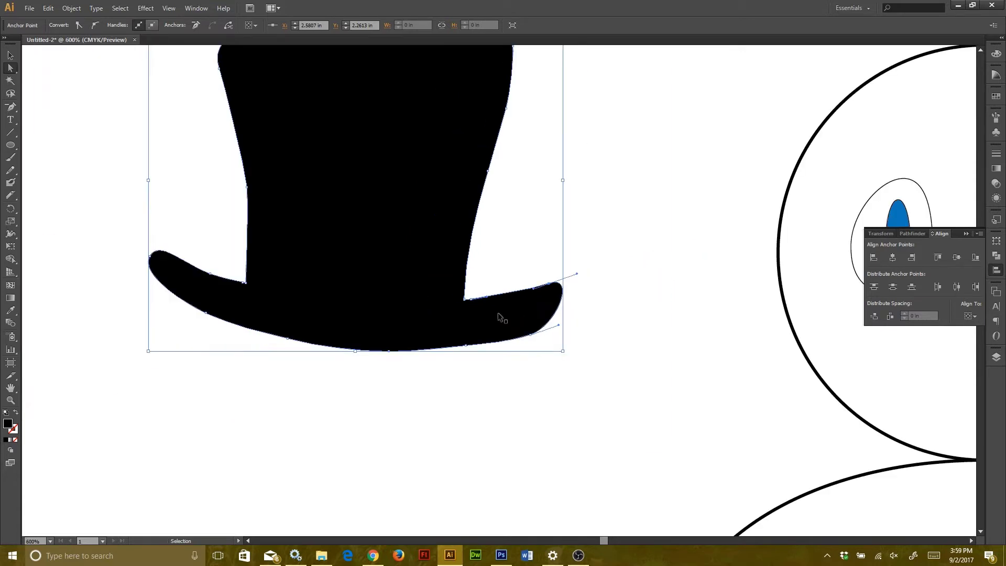
{"action": "scroll", "coordinate": [498, 316], "scroll_direction": "up", "scroll_amount": 1}
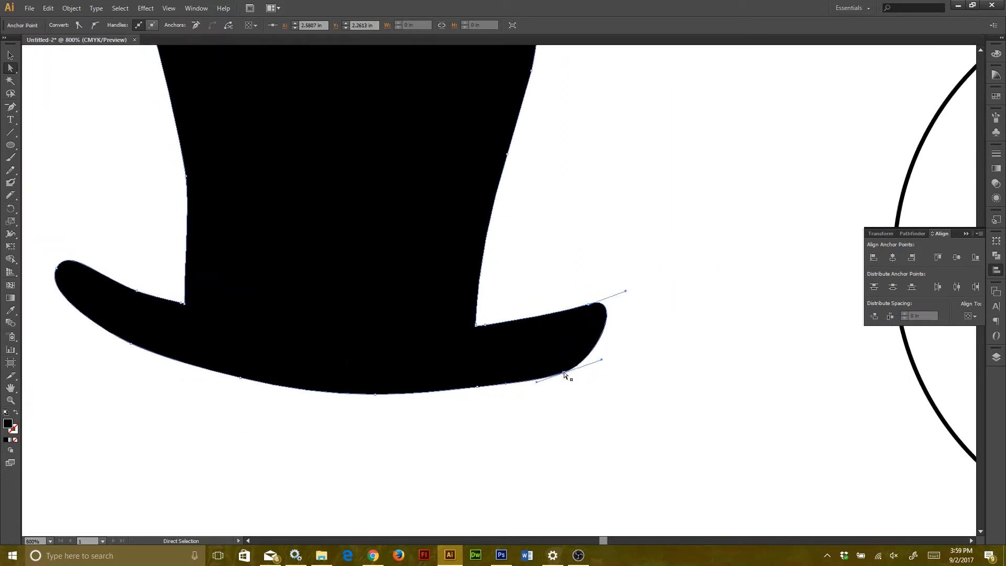
{"action": "left_click_drag", "start_coordinate": [564, 372], "coordinate": [570, 359]}
- Delete an extra anchor on the crown's right side and reshape its top-right curve
{"action": "key", "text": "space"}
{"action": "left_click_drag", "start_coordinate": [432, 333], "coordinate": [446, 433]}
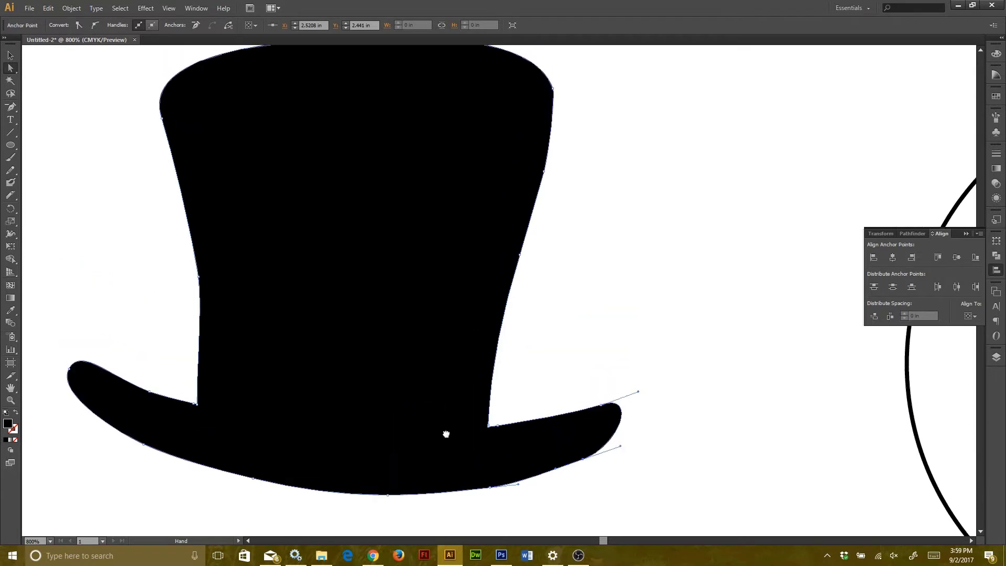
{"action": "left_click_drag", "start_coordinate": [464, 339], "coordinate": [458, 407]}
{"action": "key", "text": "minus"}
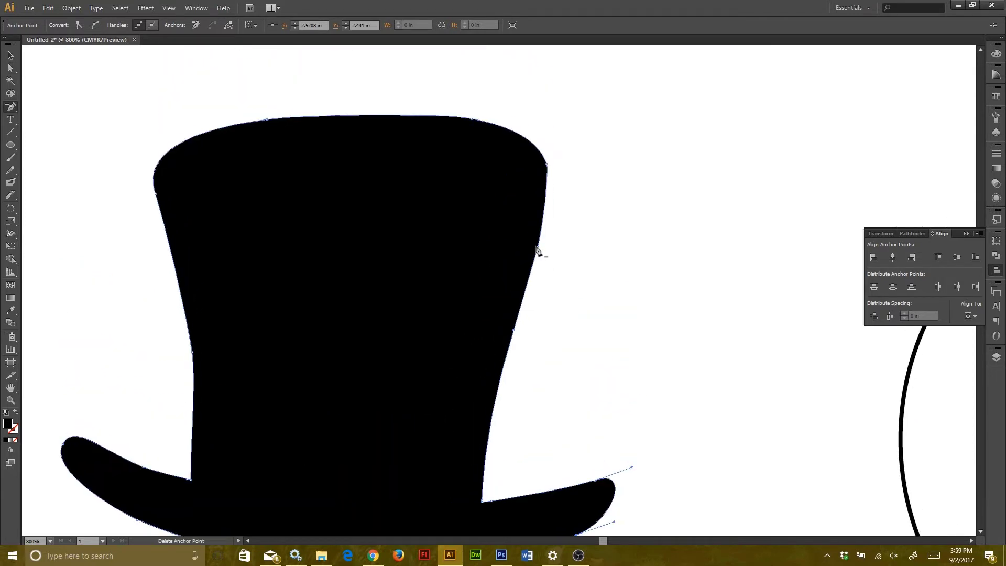
{"action": "left_click", "coordinate": [536, 249]}
{"action": "key", "text": "a"}
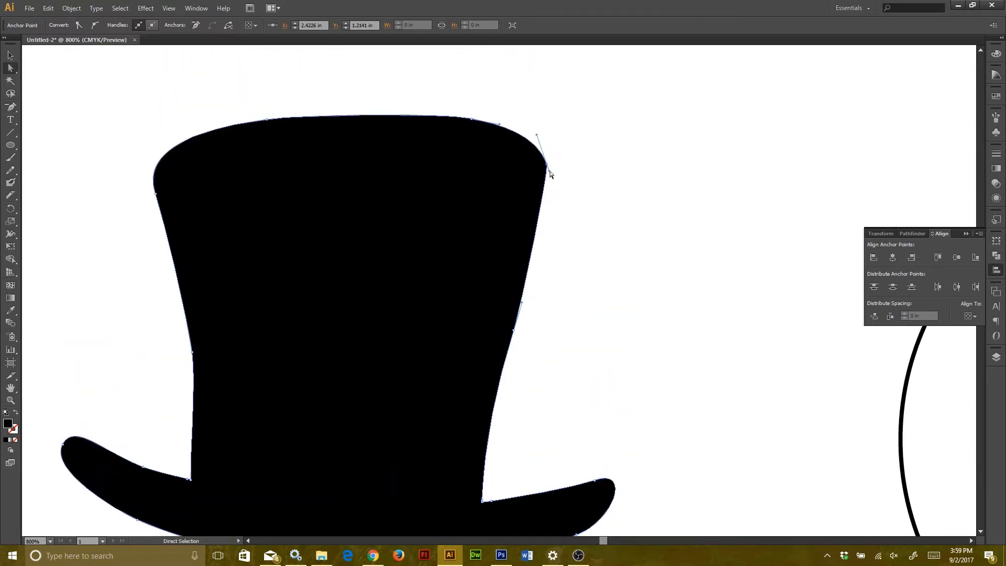
{"action": "left_click_drag", "start_coordinate": [549, 174], "coordinate": [558, 203]}
{"action": "key", "text": "space"}
{"action": "left_click_drag", "start_coordinate": [524, 309], "coordinate": [568, 249]}
- Cut across the crown just above the brim with the Knife tool to form a hatband
{"action": "key", "text": "v"}
{"action": "left_click", "coordinate": [608, 245]}
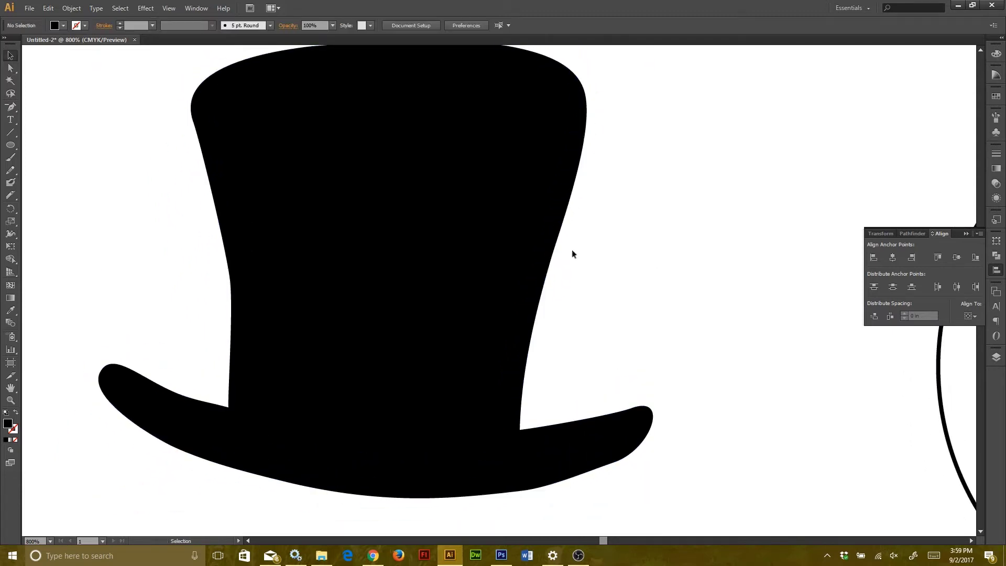
{"action": "key", "text": "space"}
{"action": "left_click_drag", "start_coordinate": [386, 238], "coordinate": [431, 162]}
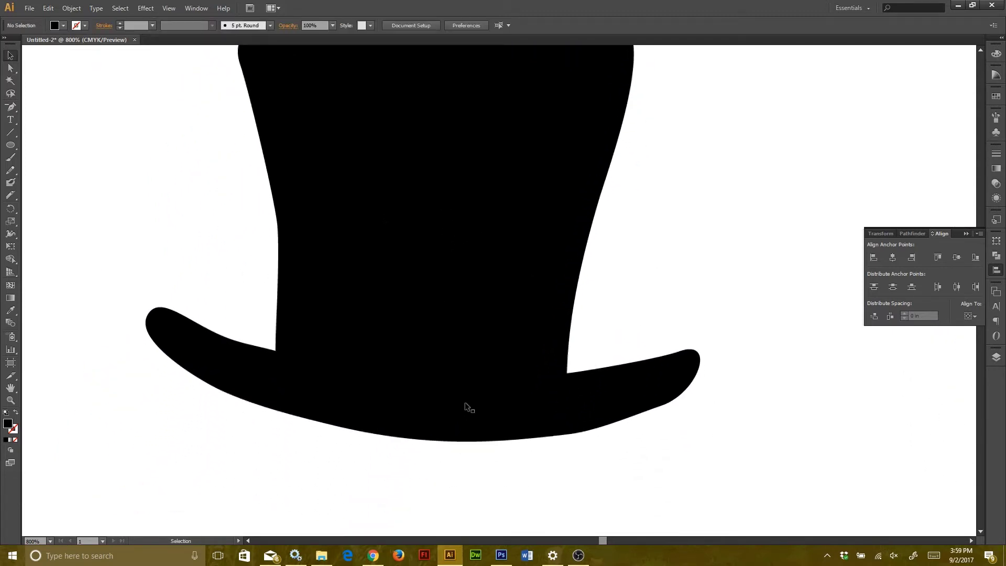
{"action": "left_click", "coordinate": [466, 404]}
{"action": "left_click", "coordinate": [174, 214]}
{"action": "left_click", "coordinate": [11, 197]}
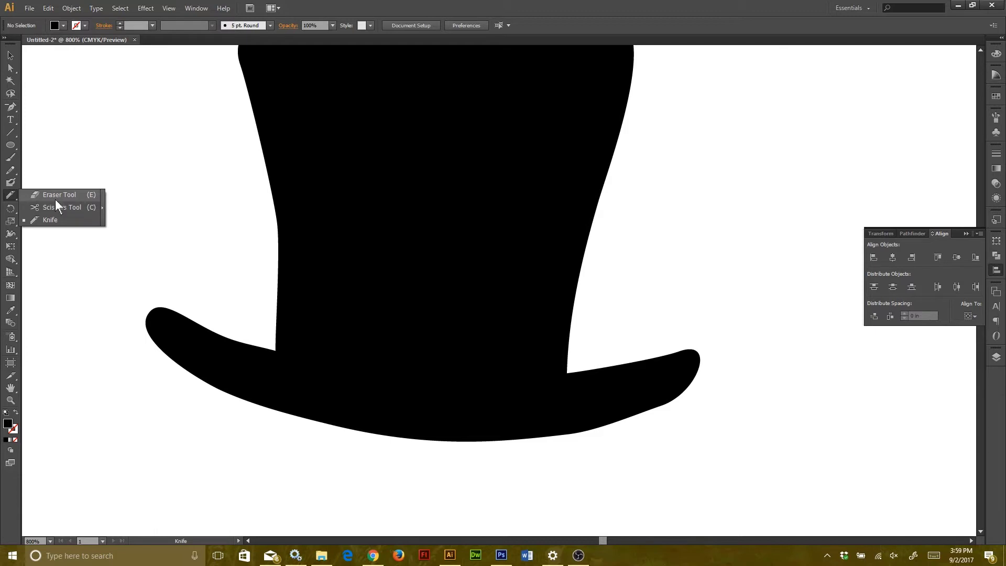
{"action": "key", "text": "space"}
{"action": "mouse_move", "coordinate": [307, 344]}
{"action": "left_mouse_down"}
{"action": "mouse_move", "coordinate": [268, 281]}
{"action": "mouse_move", "coordinate": [220, 287]}
{"action": "mouse_move", "coordinate": [262, 309]}
{"action": "mouse_move", "coordinate": [446, 342]}
{"action": "mouse_move", "coordinate": [497, 338]}
{"action": "mouse_move", "coordinate": [564, 298]}
{"action": "left_mouse_up"}
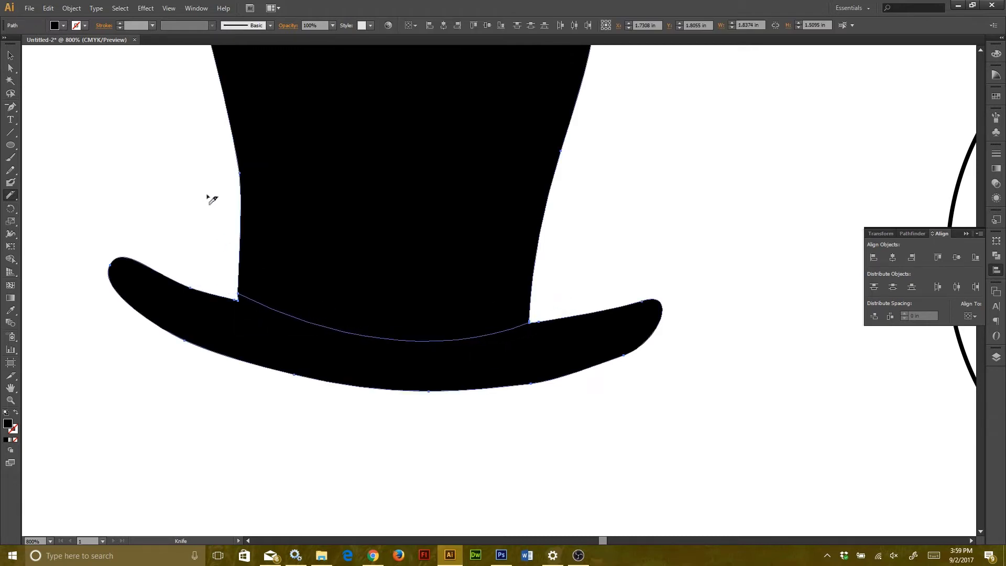
{"action": "mouse_move", "coordinate": [219, 193]}
{"action": "left_mouse_down"}
{"action": "mouse_move", "coordinate": [249, 215]}
{"action": "mouse_move", "coordinate": [346, 247]}
{"action": "mouse_move", "coordinate": [468, 256]}
{"action": "mouse_move", "coordinate": [563, 232]}
{"action": "left_mouse_up"}
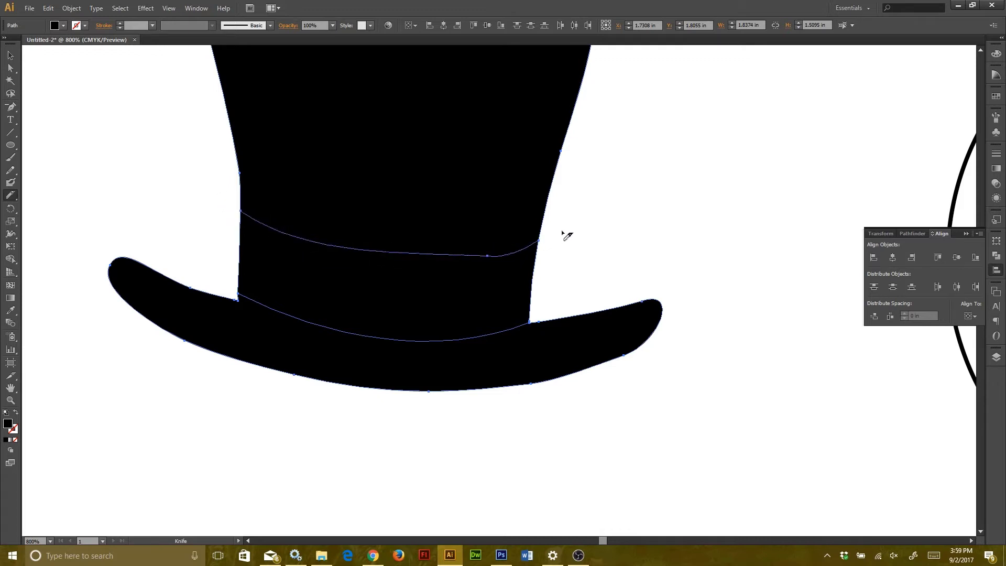
- Test-move the band and brim pieces to check the cuts, undoing each move
{"action": "key", "text": "v"}
{"action": "left_click", "coordinate": [217, 220]}
{"action": "left_click_drag", "start_coordinate": [287, 271], "coordinate": [210, 238]}
{"action": "key", "text": "ctrl+z"}
{"action": "left_click_drag", "start_coordinate": [411, 365], "coordinate": [394, 436]}
{"action": "double_click", "coordinate": [394, 436]}
{"action": "key", "text": "ctrl+z"}
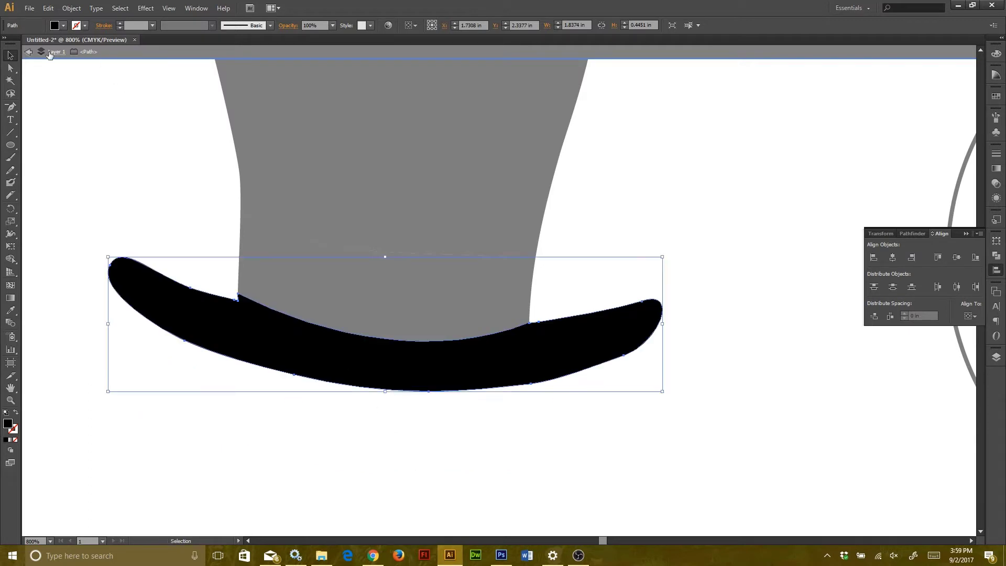
- Exit isolation mode and select the hat's crown and brim together
{"action": "left_click", "coordinate": [31, 54]}
{"action": "left_click", "coordinate": [29, 52]}
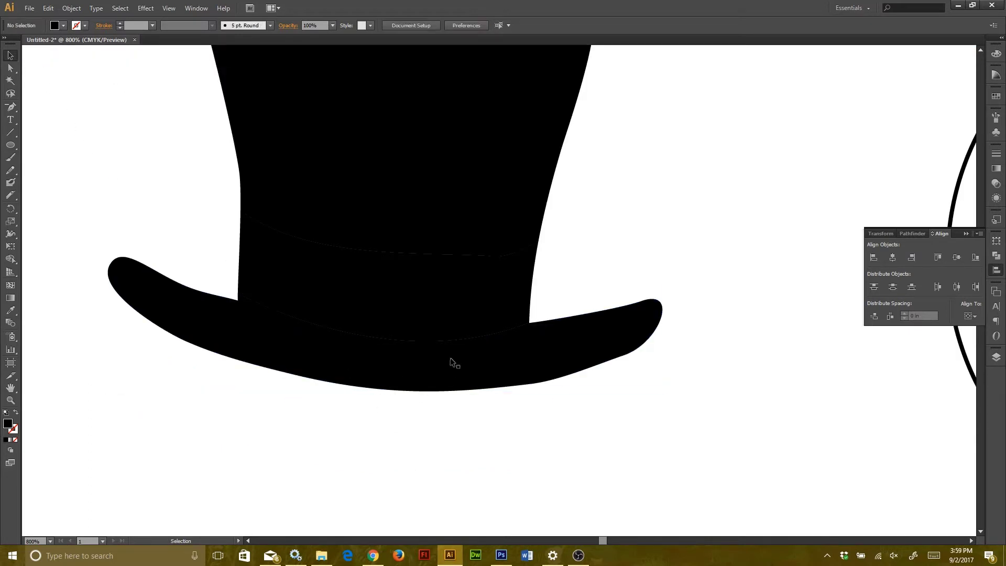
{"action": "key", "text": "ctrl+minus"}
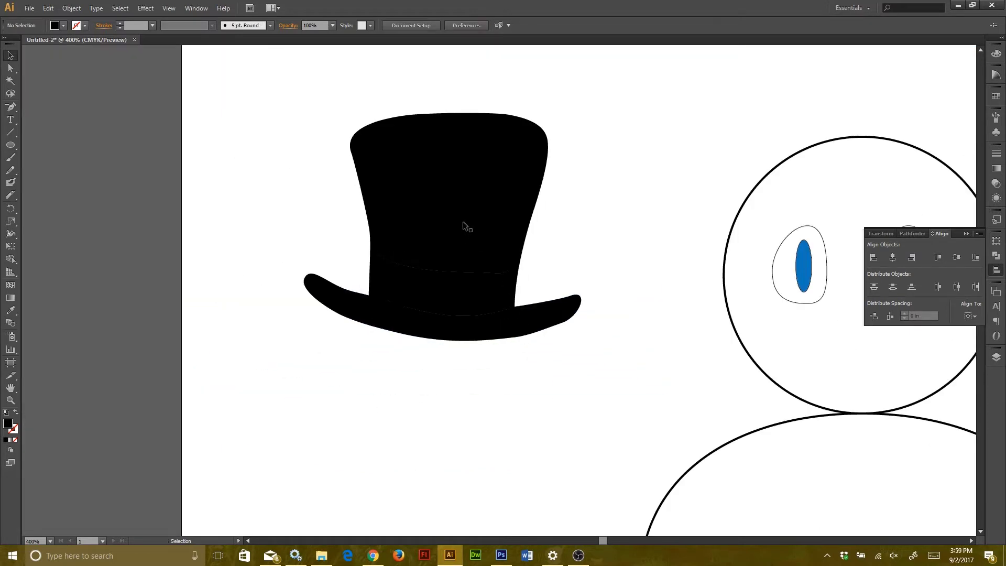
{"action": "left_click", "coordinate": [465, 225]}
{"action": "left_click", "coordinate": [392, 335], "text": "shift"}
- Fill the crown and brim red by adjusting the colour sliders
{"action": "left_click", "coordinate": [63, 25]}
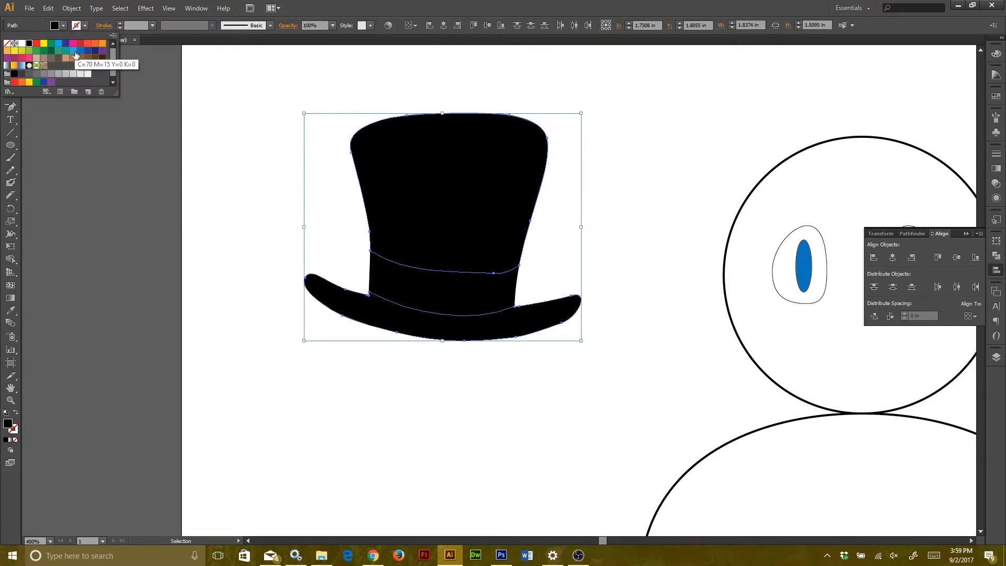
{"action": "left_click", "coordinate": [43, 51]}
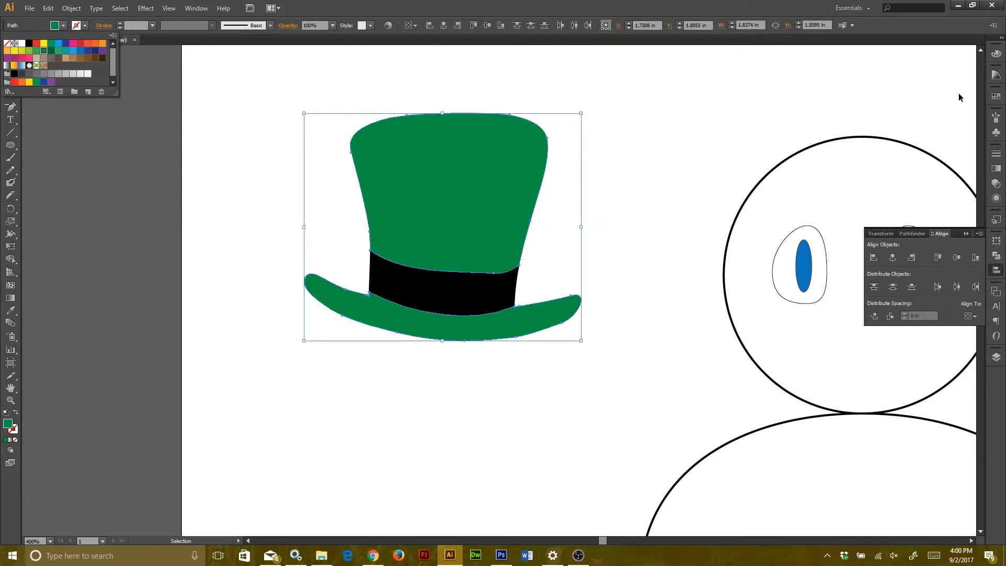
{"action": "left_click", "coordinate": [995, 54]}
{"action": "left_click", "coordinate": [996, 54]}
{"action": "left_click_drag", "start_coordinate": [931, 87], "coordinate": [921, 62]}
{"action": "left_click_drag", "start_coordinate": [907, 100], "coordinate": [901, 100]}
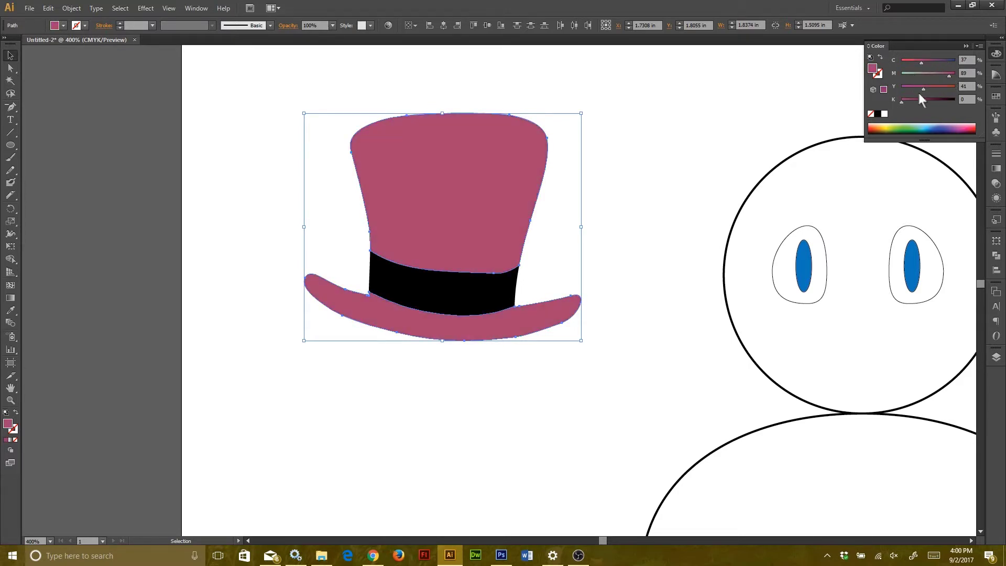
{"action": "left_click_drag", "start_coordinate": [921, 62], "coordinate": [911, 100]}
{"action": "left_click", "coordinate": [919, 102]}
{"action": "left_click_drag", "start_coordinate": [907, 62], "coordinate": [906, 63]}
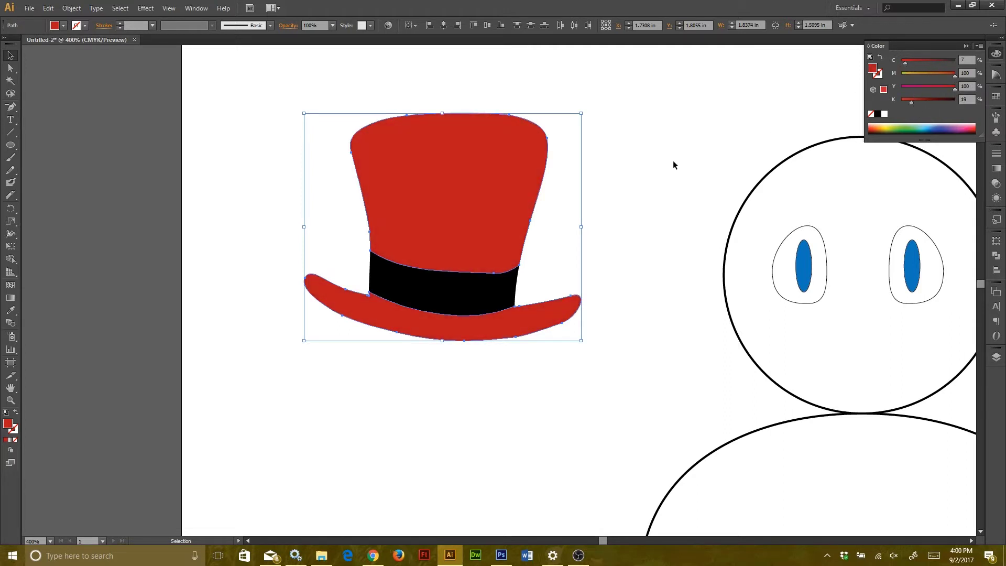
- Select the hatband and mix a green fill for it
{"action": "left_click", "coordinate": [532, 252]}
{"action": "left_click", "coordinate": [475, 299]}
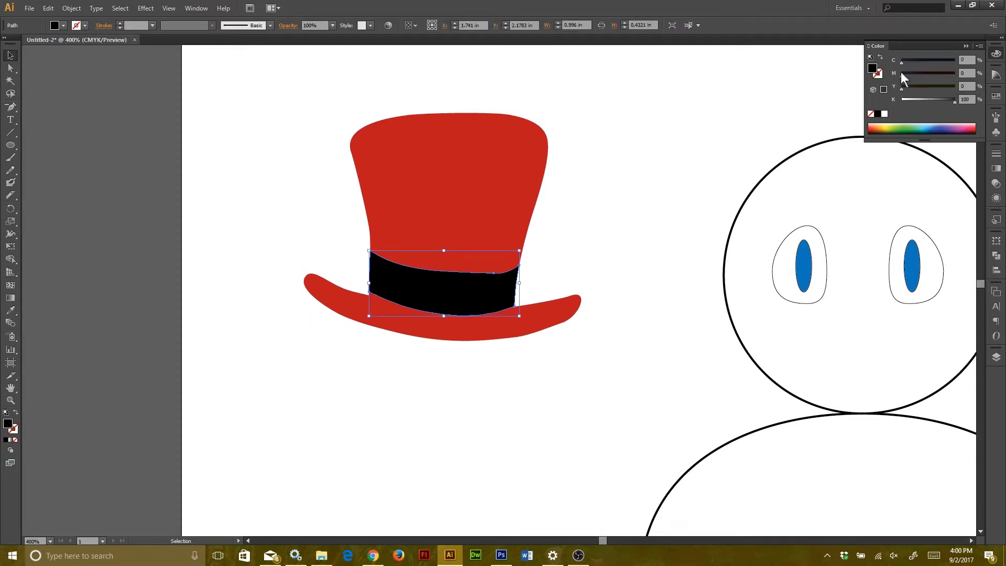
{"action": "left_click_drag", "start_coordinate": [910, 62], "coordinate": [941, 66]}
{"action": "left_click_drag", "start_coordinate": [952, 102], "coordinate": [890, 102]}
{"action": "left_click_drag", "start_coordinate": [927, 76], "coordinate": [910, 77]}
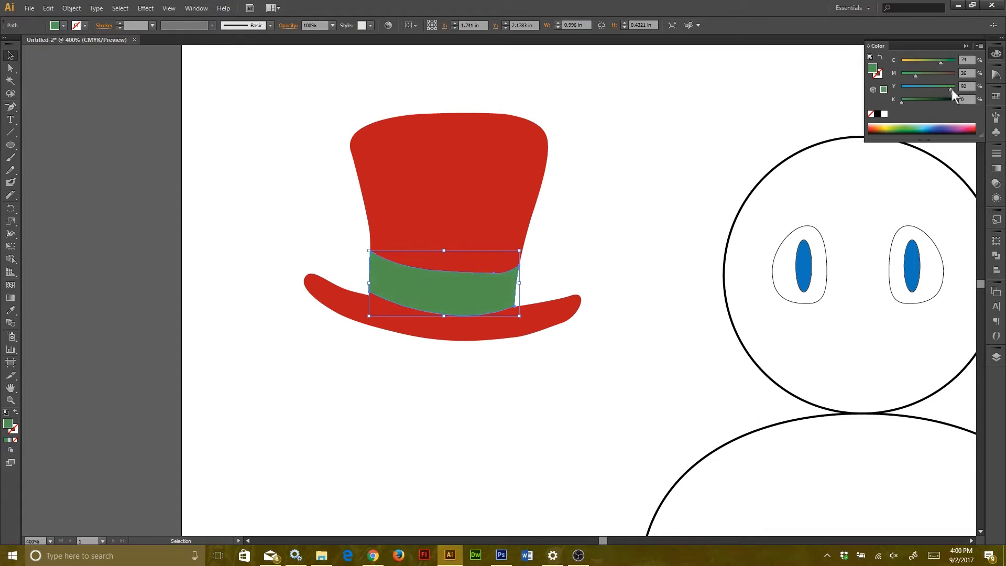
{"action": "left_click", "coordinate": [613, 195]}
- Select the whole hat and give every piece a black outline
{"action": "left_click_drag", "start_coordinate": [585, 189], "coordinate": [410, 352]}
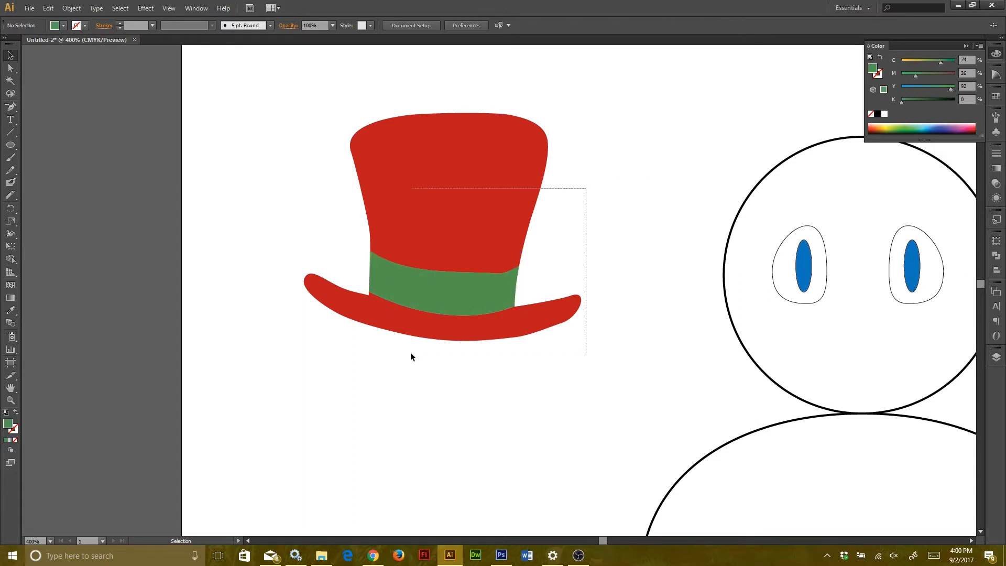
{"action": "left_click", "coordinate": [85, 25]}
{"action": "left_click", "coordinate": [29, 44]}
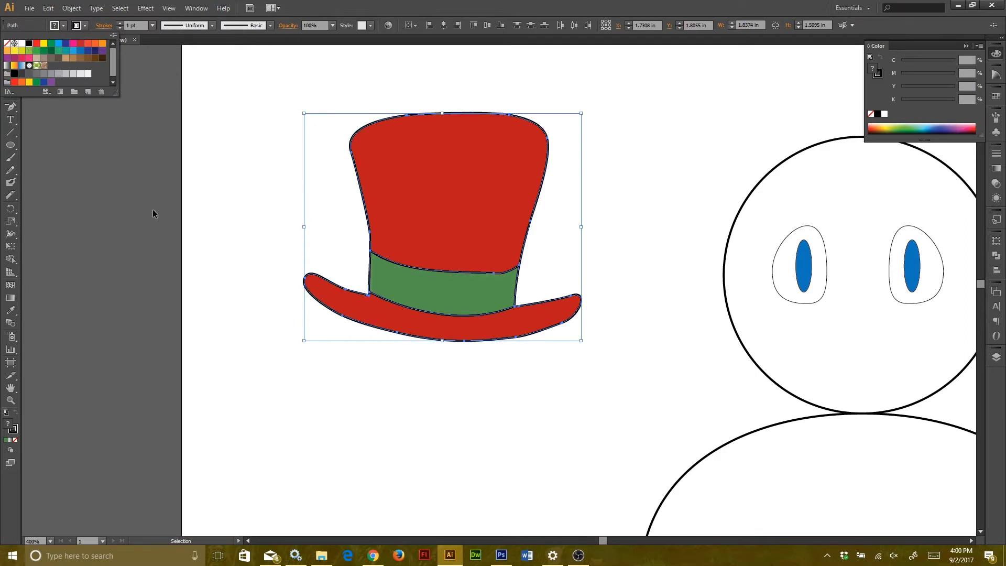
{"action": "left_click", "coordinate": [219, 114]}
{"action": "left_click", "coordinate": [220, 112]}
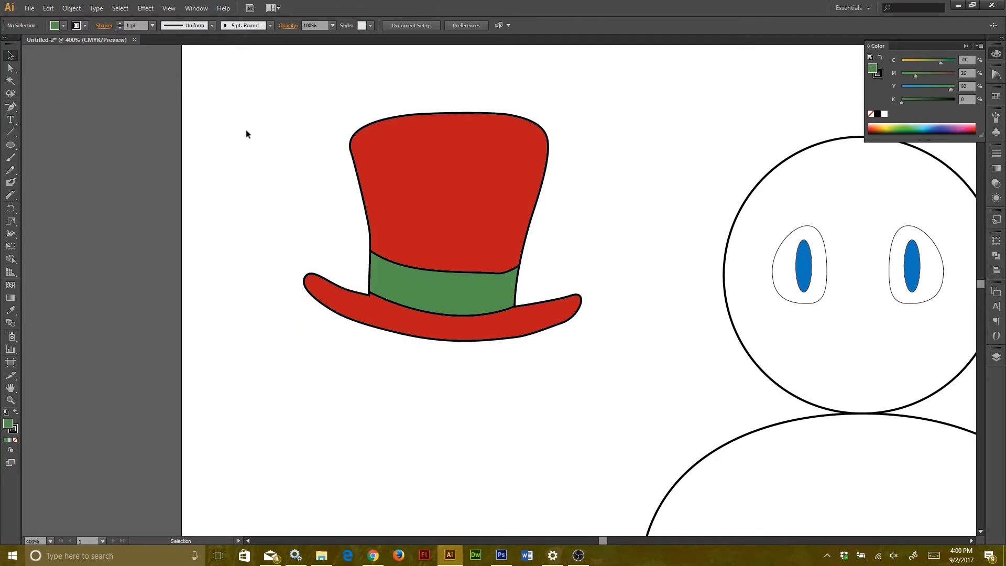
- Zoom out and drag the red hat group onto the snowman's head
{"action": "key", "text": "ctrl+minus"}
{"action": "key", "text": "ctrl+minus"}
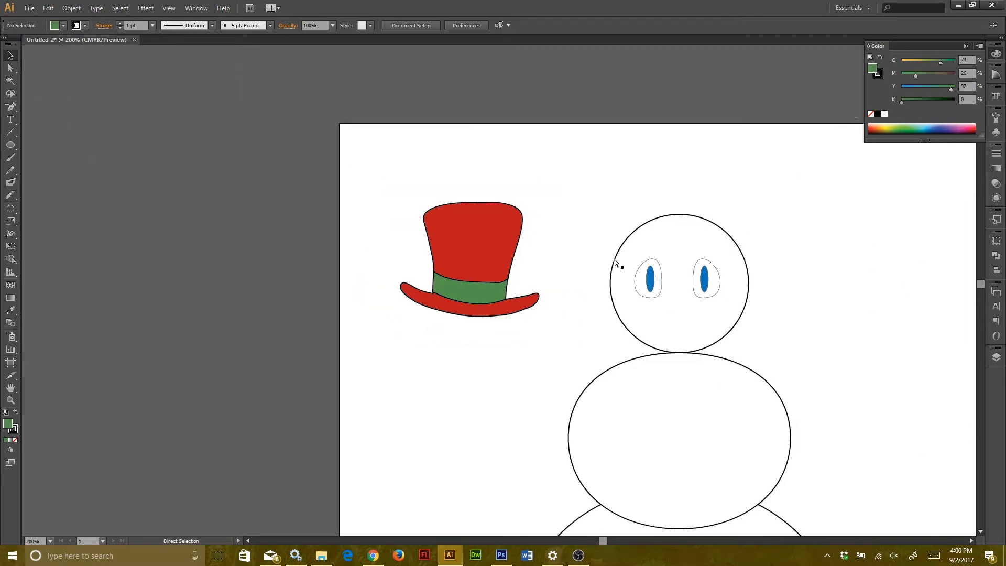
{"action": "left_click_drag", "start_coordinate": [570, 267], "coordinate": [350, 332]}
{"action": "left_click", "coordinate": [363, 321]}
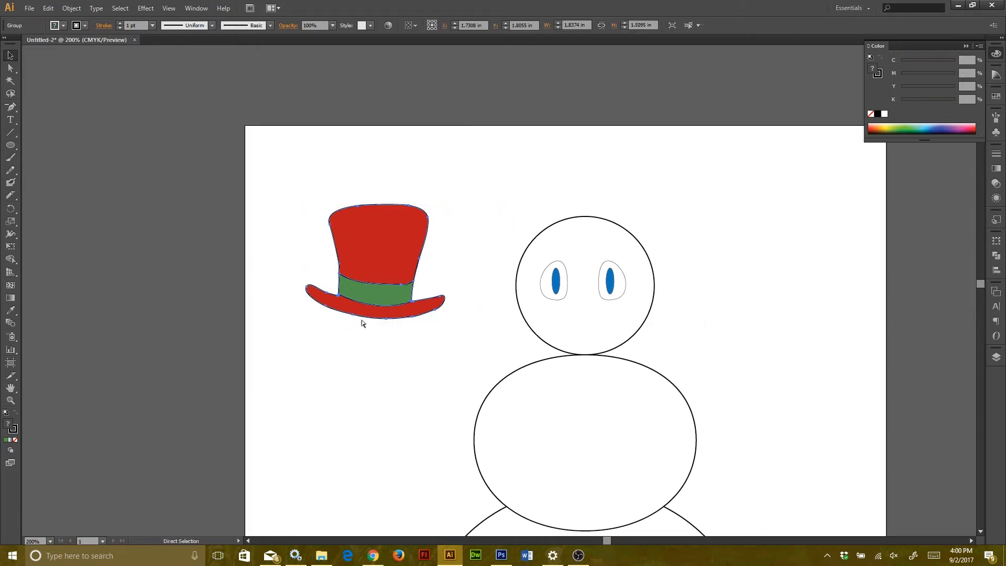
{"action": "left_click", "coordinate": [398, 272]}
{"action": "mouse_move", "coordinate": [605, 209]}
{"action": "left_mouse_down"}
{"action": "mouse_move", "coordinate": [638, 183]}
{"action": "mouse_move", "coordinate": [614, 196]}
{"action": "left_mouse_up"}
- Enlarge the hat proportionally and tilt it slightly clockwise on the head
{"action": "scroll", "coordinate": [623, 220], "scroll_direction": "right", "scroll_amount": 3}
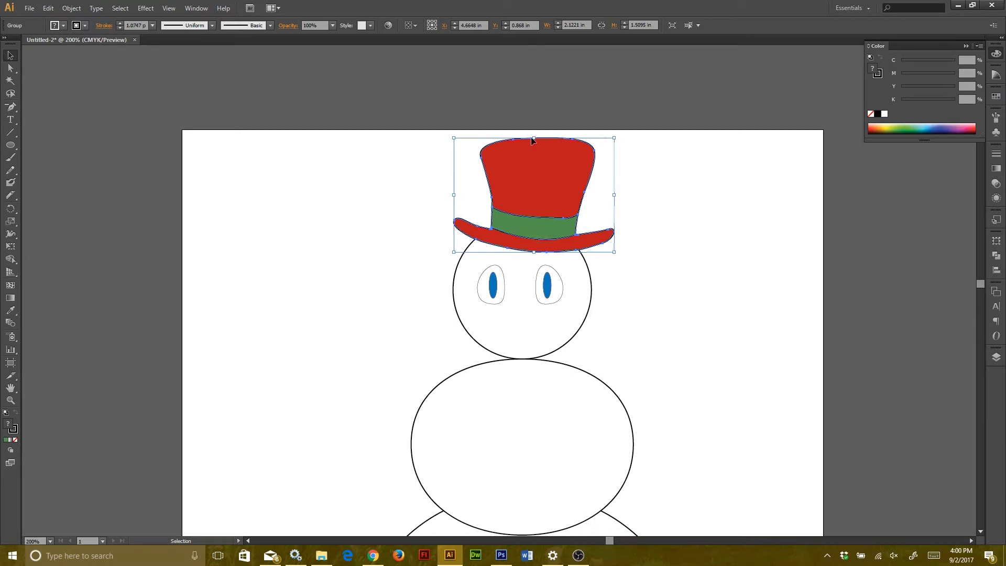
{"action": "left_click_drag", "start_coordinate": [533, 138], "coordinate": [533, 141]}
{"action": "left_click_drag", "start_coordinate": [614, 142], "coordinate": [623, 134]}
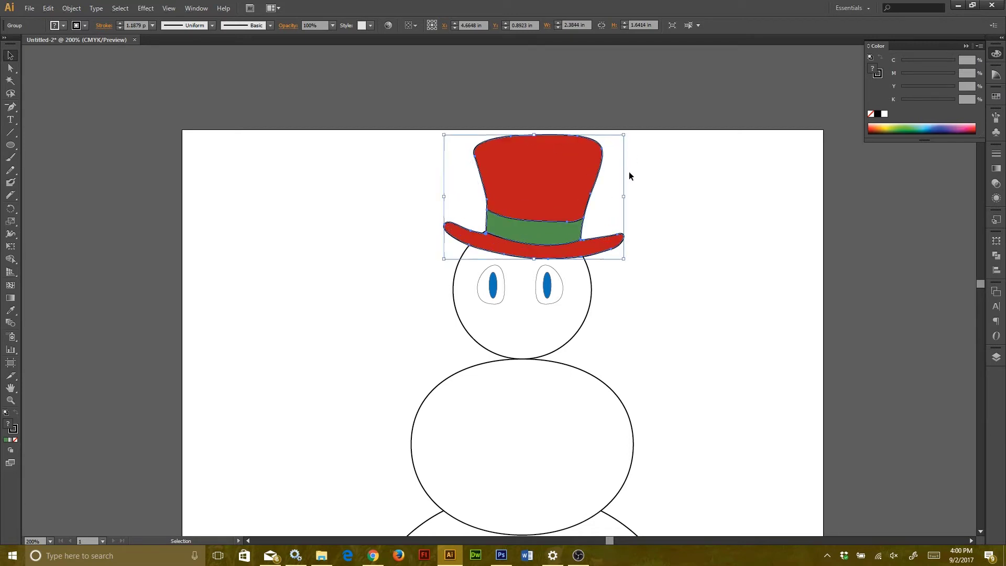
{"action": "left_click_drag", "start_coordinate": [629, 263], "coordinate": [623, 274]}
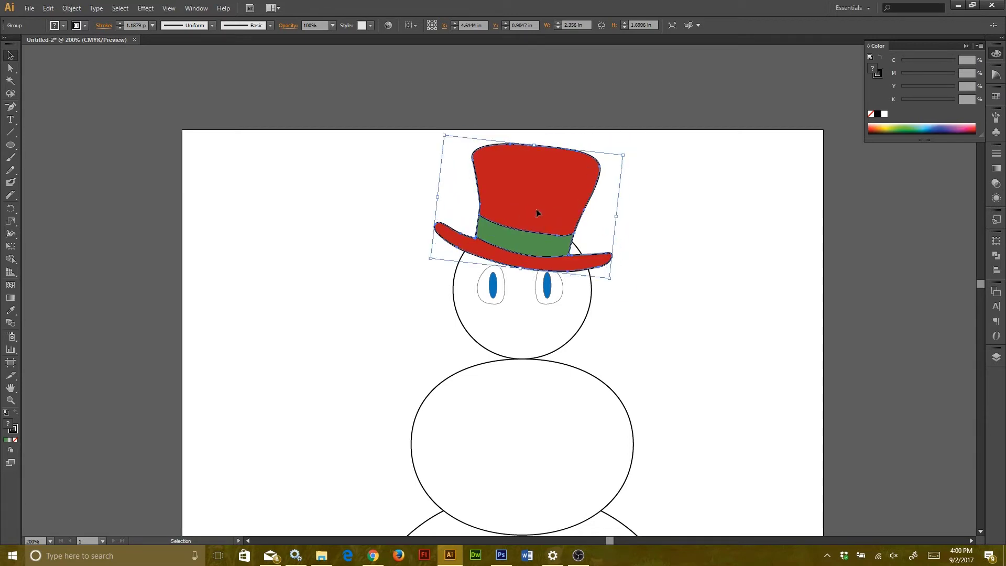
{"action": "left_click_drag", "start_coordinate": [539, 209], "coordinate": [545, 200]}
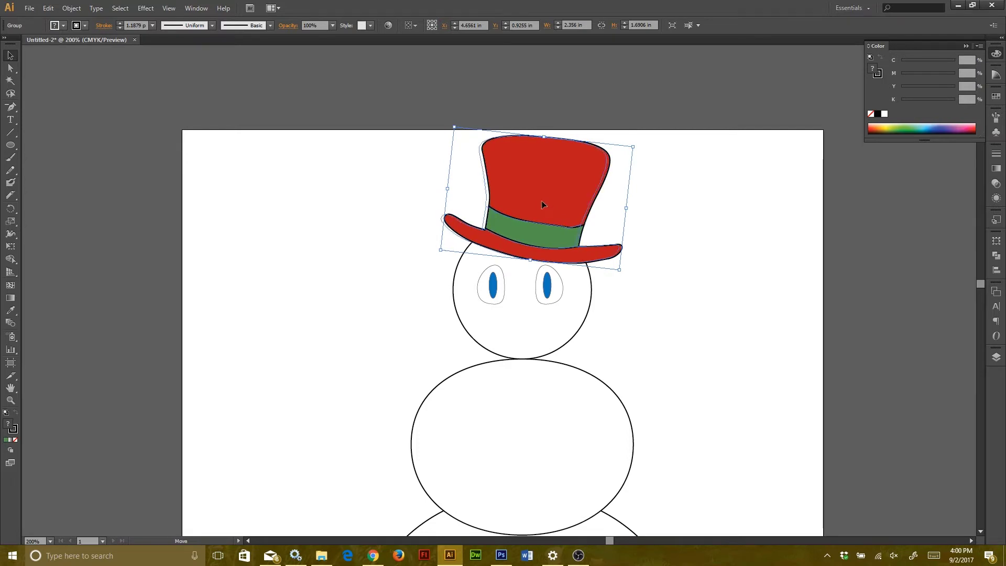
{"action": "left_click", "coordinate": [669, 229]}
{"action": "left_click_drag", "start_coordinate": [480, 300], "coordinate": [484, 208]}
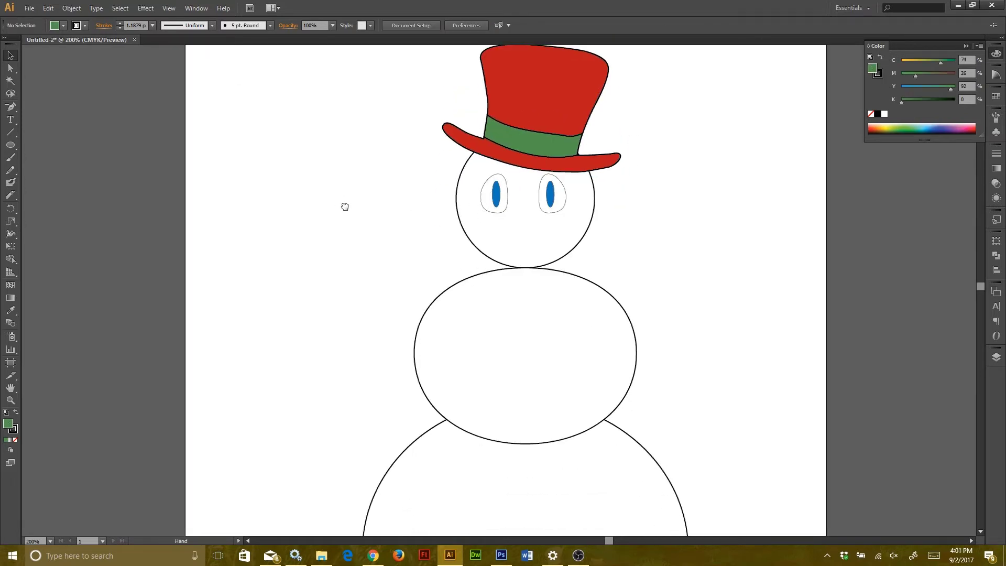
{"action": "left_click_drag", "start_coordinate": [345, 206], "coordinate": [389, 226]}
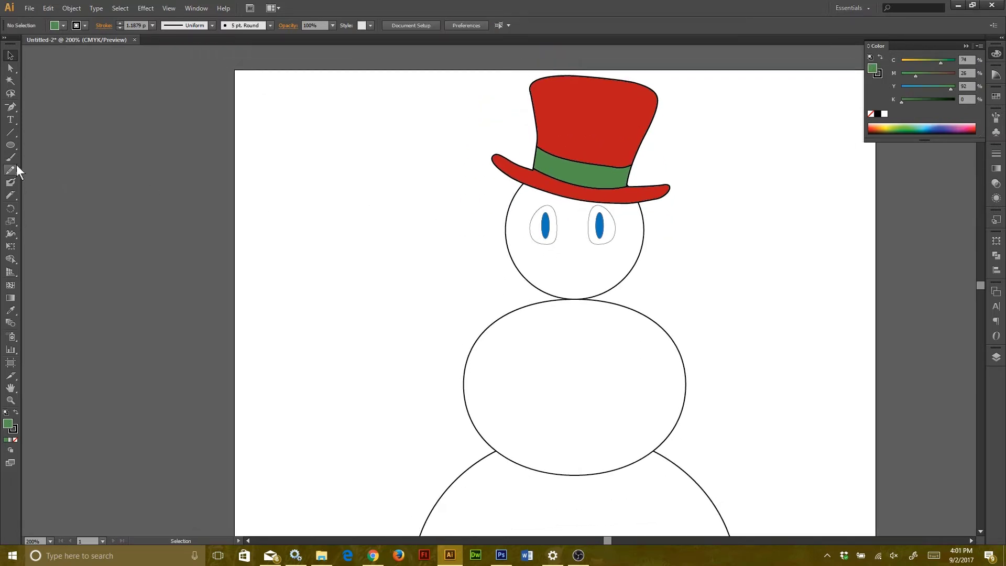
- Paint a carrot-shaped blob stroke and give it an orange fill and outline
{"action": "left_click", "coordinate": [11, 182]}
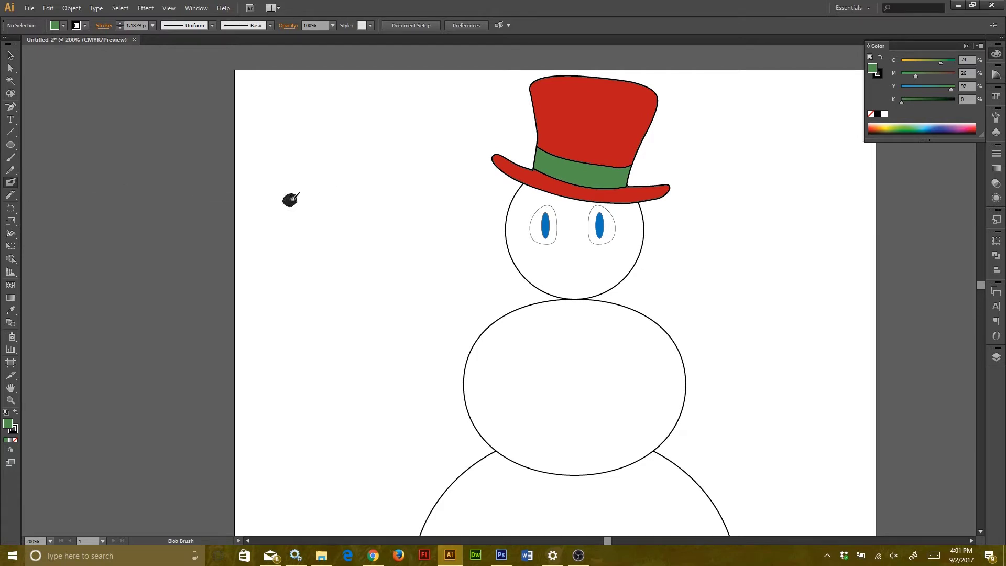
{"action": "mouse_move", "coordinate": [294, 198]}
{"action": "left_mouse_down"}
{"action": "mouse_move", "coordinate": [342, 191]}
{"action": "mouse_move", "coordinate": [330, 210]}
{"action": "left_mouse_up"}
{"action": "key", "text": "v"}
{"action": "left_click", "coordinate": [349, 204]}
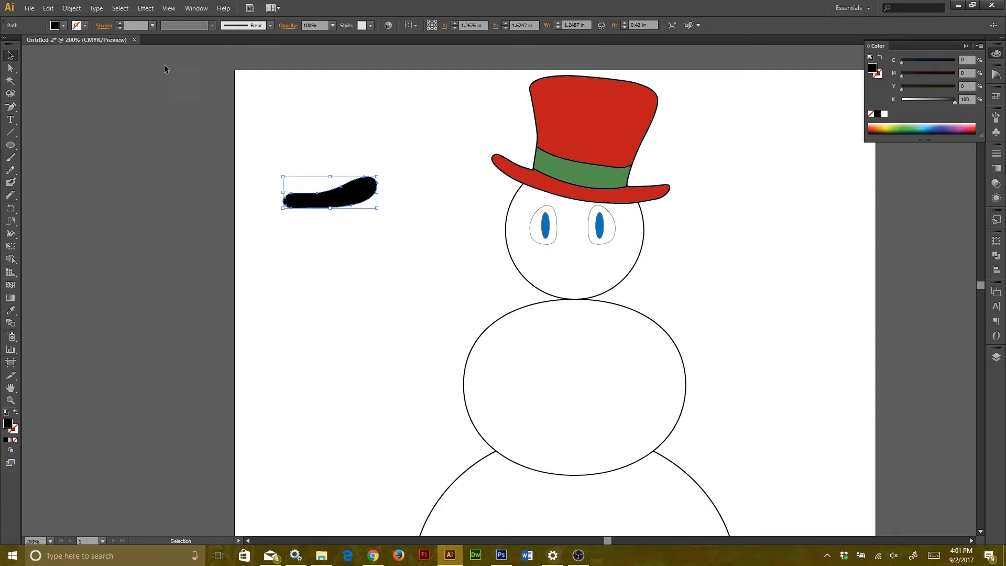
{"action": "left_click", "coordinate": [63, 25]}
{"action": "left_click", "coordinate": [94, 44]}
{"action": "left_click", "coordinate": [84, 25]}
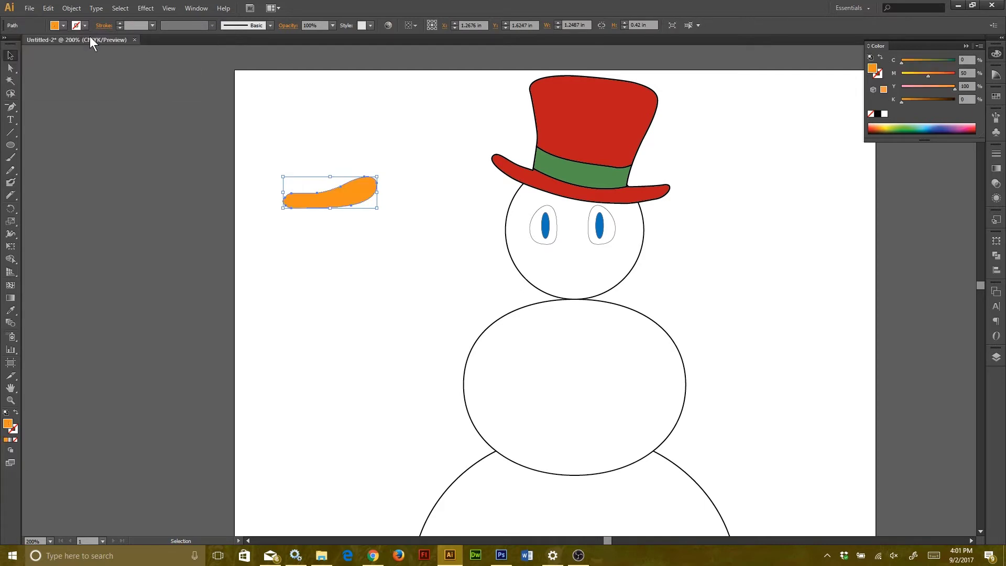
{"action": "left_click", "coordinate": [94, 44]}
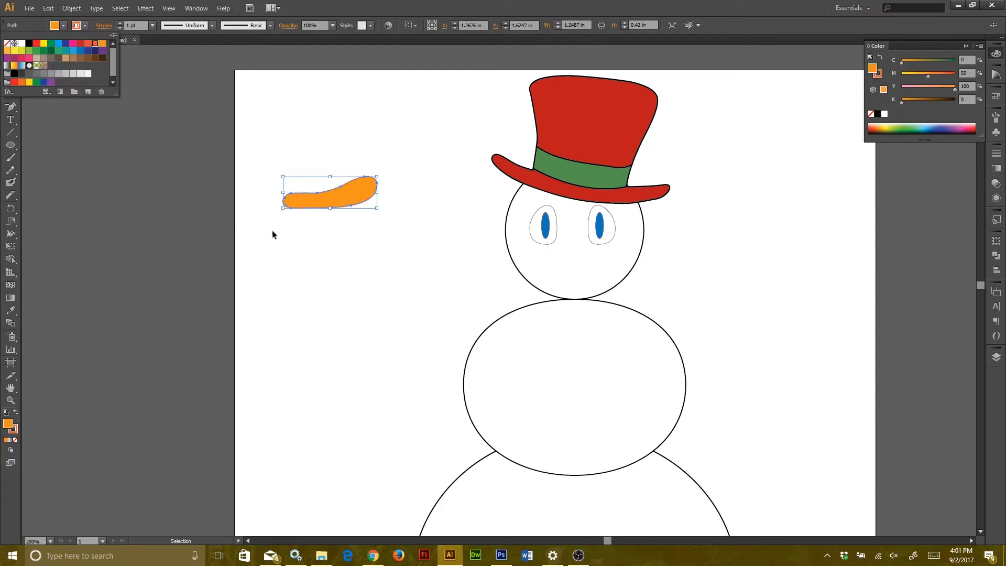
- Delete an anchor near the carrot's left end, cut ridge lines, and group the pieces
{"action": "key", "text": "minus"}
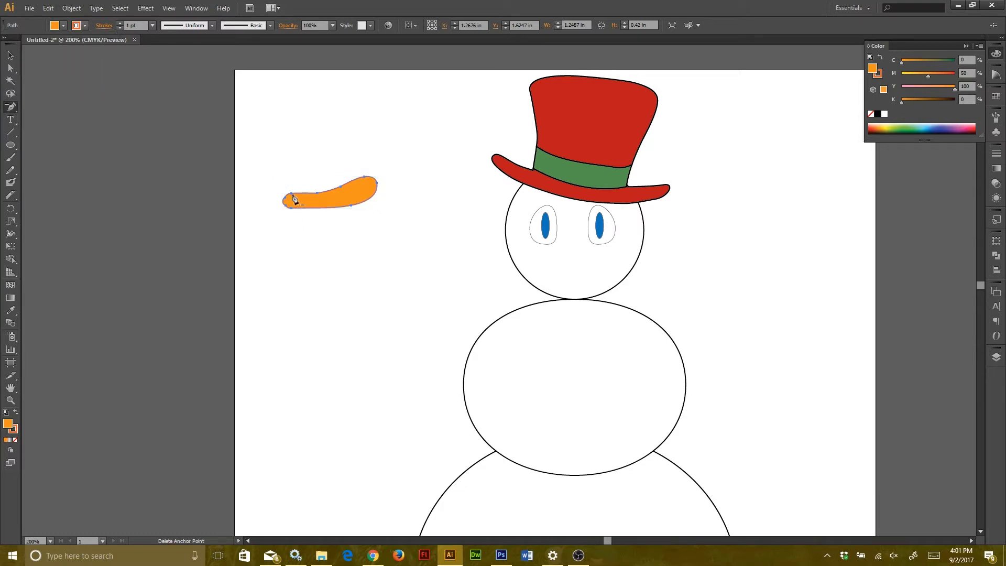
{"action": "left_click", "coordinate": [292, 197]}
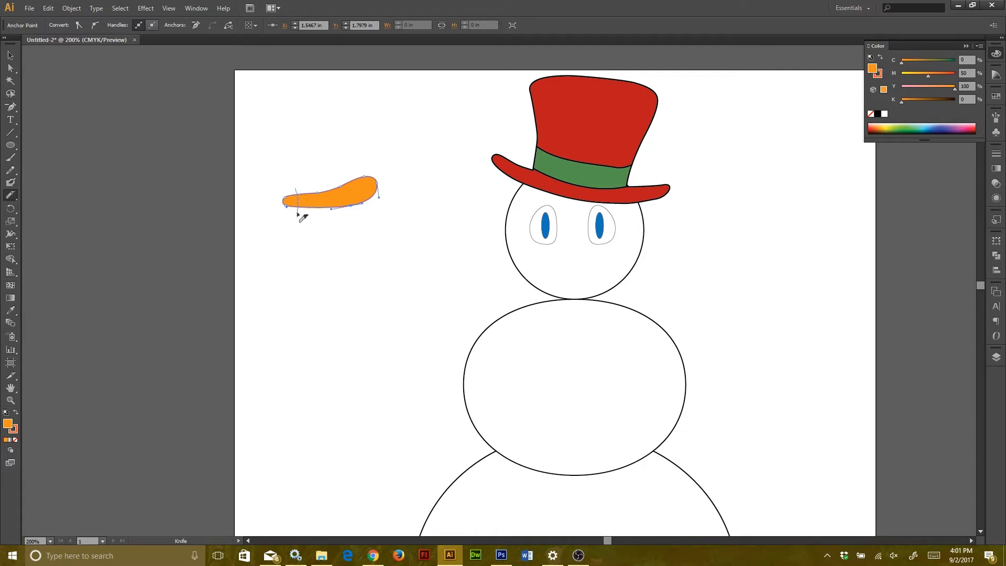
{"action": "left_click_drag", "start_coordinate": [297, 214], "coordinate": [297, 217]}
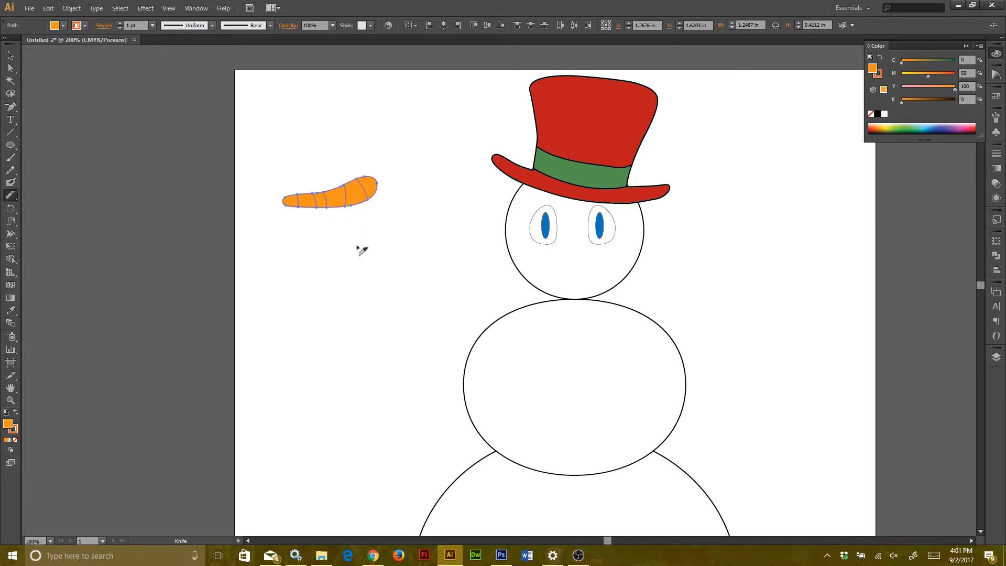
{"action": "key", "text": "v"}
{"action": "left_click_drag", "start_coordinate": [418, 158], "coordinate": [269, 220]}
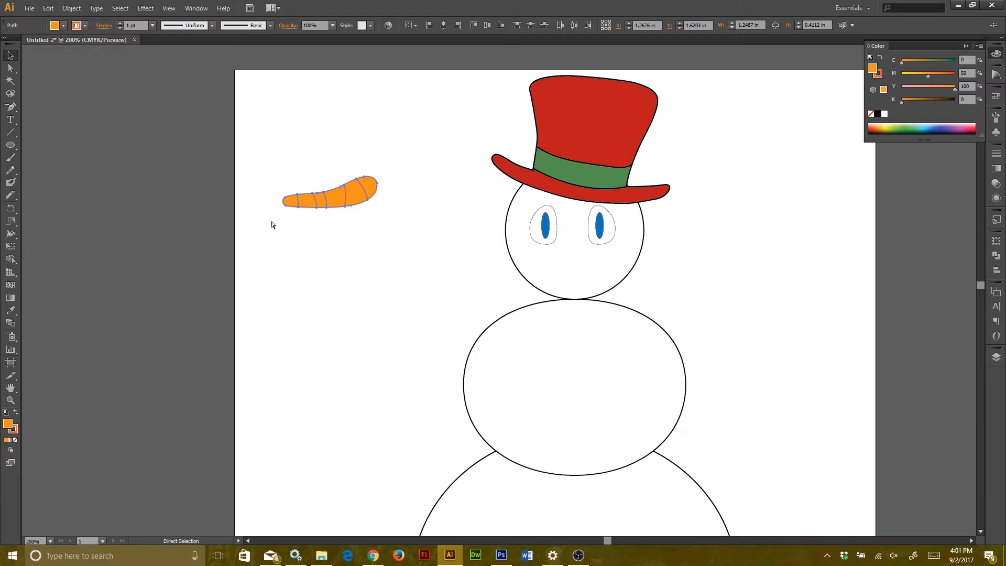
{"action": "key", "text": "ctrl+g"}
- Move the grouped carrot onto the snowman's face as its nose
{"action": "scroll", "coordinate": [303, 225], "scroll_direction": "right", "scroll_amount": 5}
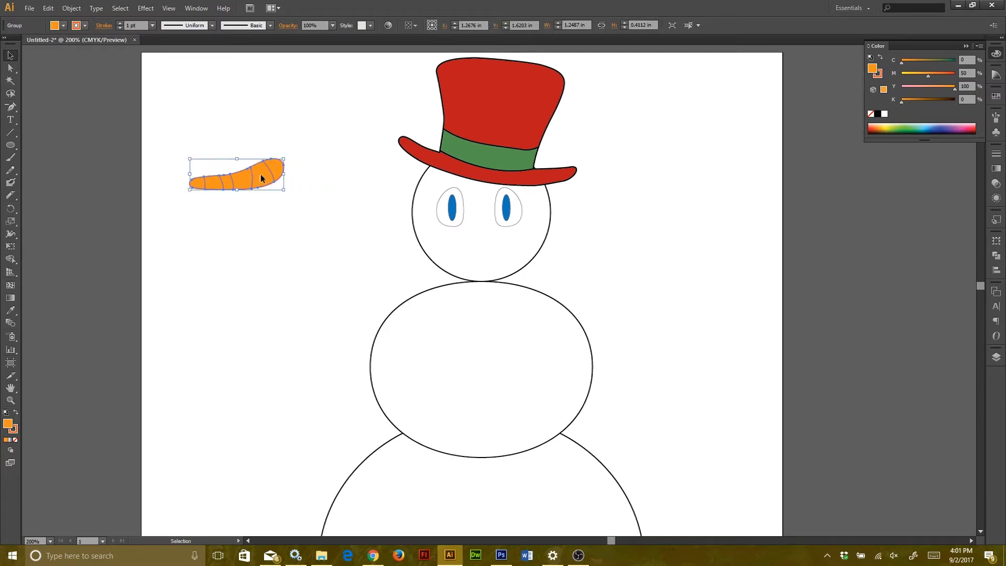
{"action": "left_click_drag", "start_coordinate": [262, 178], "coordinate": [464, 242]}
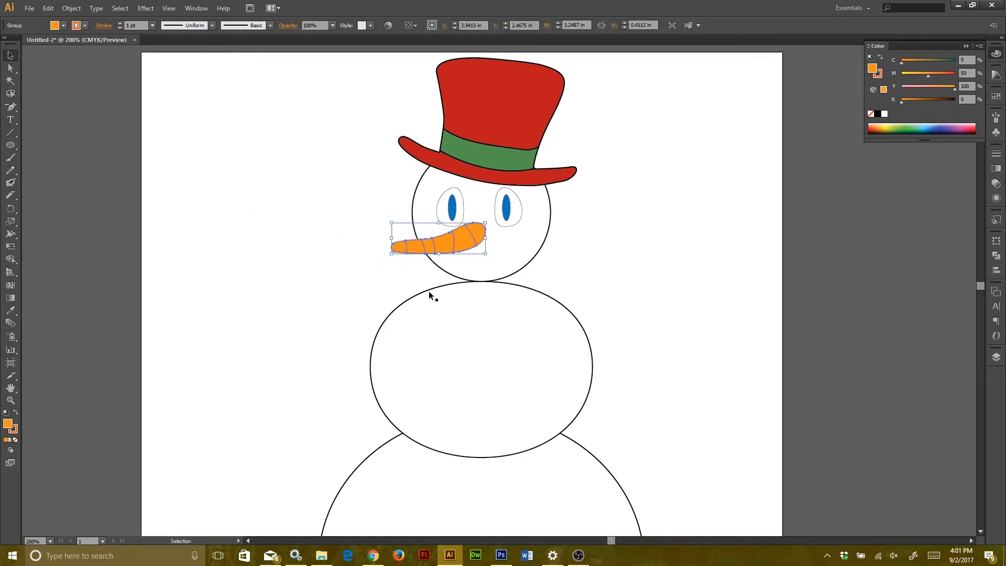
{"action": "left_click_drag", "start_coordinate": [570, 263], "coordinate": [552, 233]}
{"action": "left_click", "coordinate": [10, 157]}
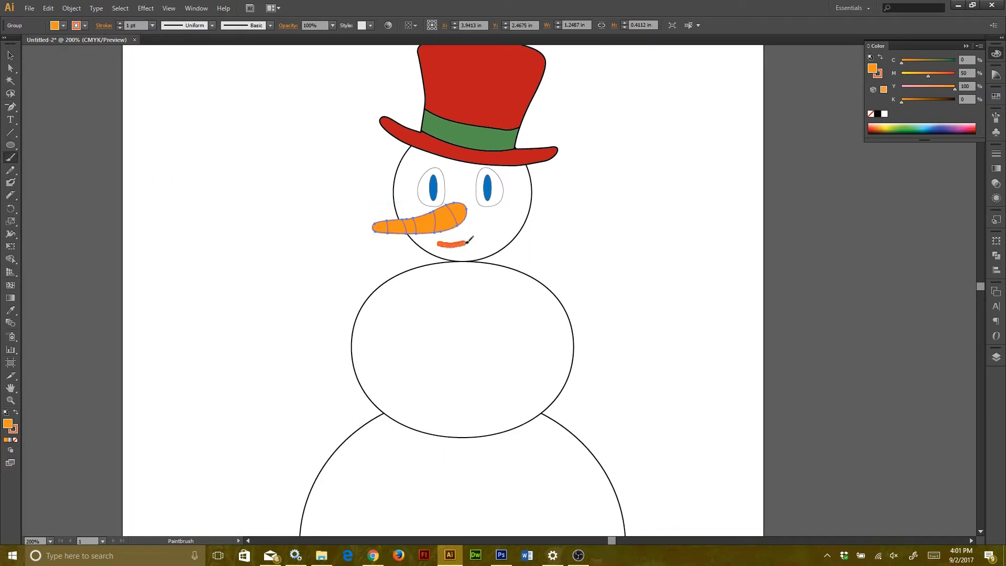
- Change the drawn mouth stroke to the plain Basic brush and zoom in on it
{"action": "key", "text": "ctrl+shift+a"}
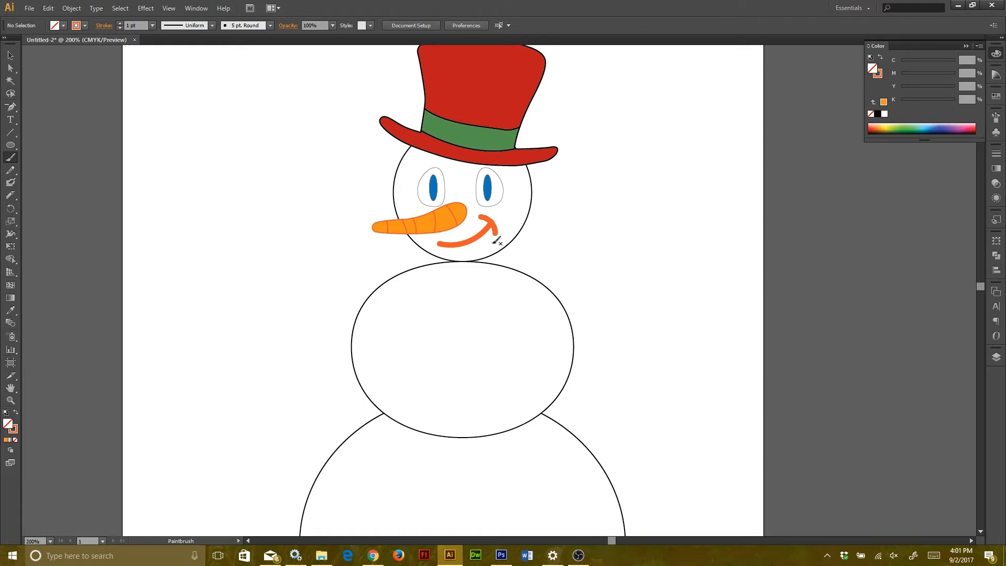
{"action": "left_click", "coordinate": [495, 229]}
{"action": "left_click", "coordinate": [269, 25]}
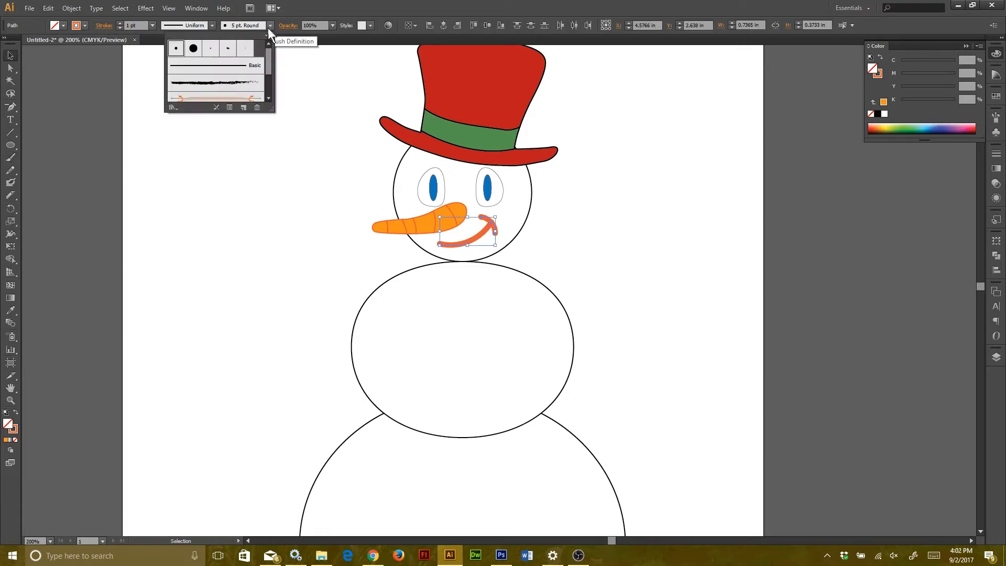
{"action": "left_click", "coordinate": [241, 66]}
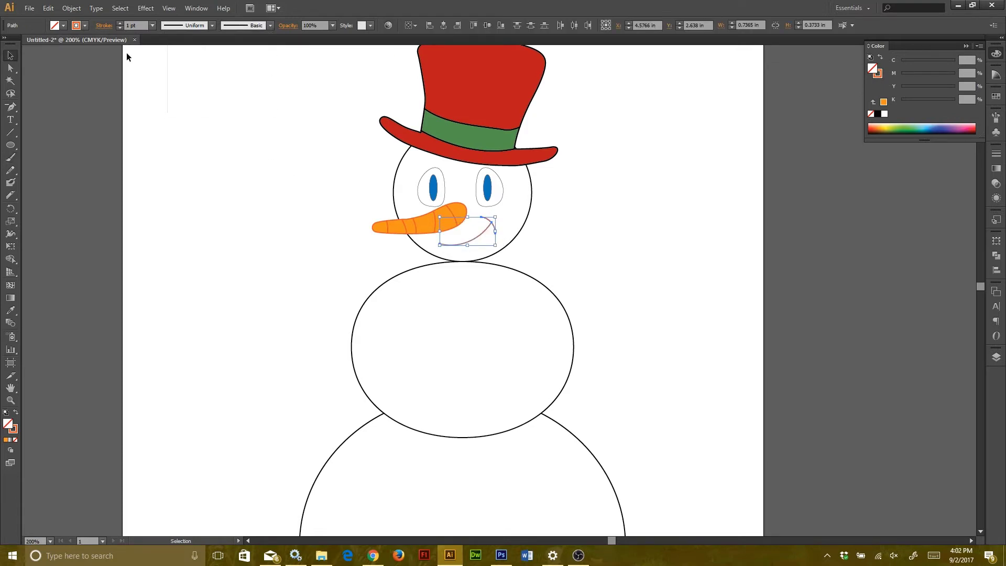
{"action": "left_click", "coordinate": [104, 25]}
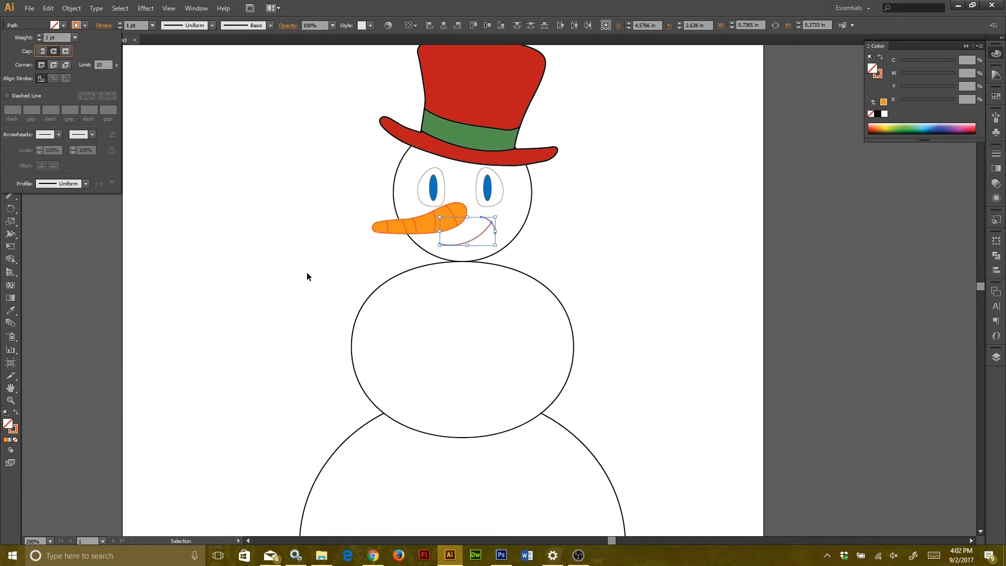
{"action": "scroll", "coordinate": [545, 265], "scroll_direction": "up", "scroll_amount": 6}
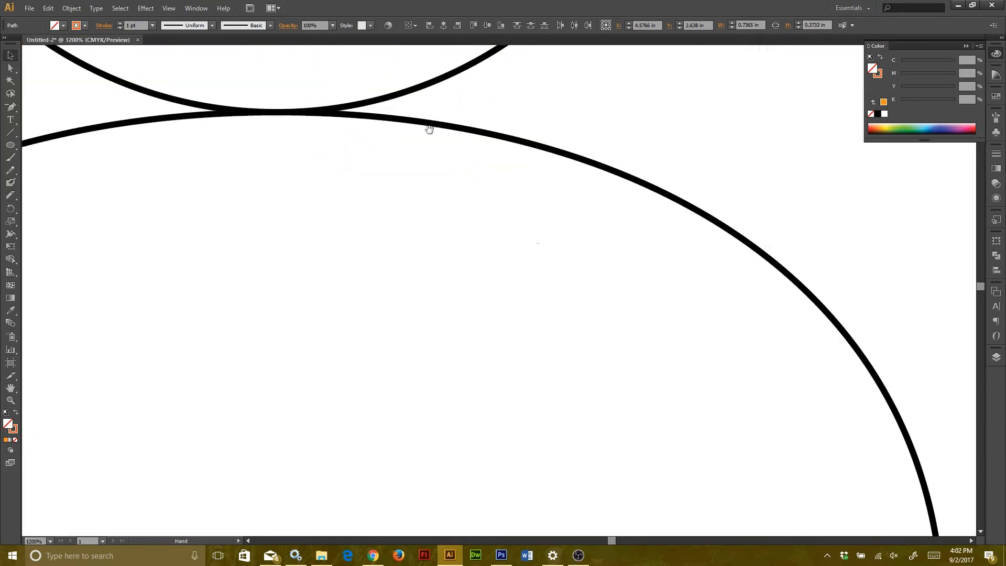
{"action": "left_click_drag", "start_coordinate": [429, 126], "coordinate": [494, 386]}
- Adjust the mouth's end anchor, group the smile and its end curl, and stroke them black
{"action": "key", "text": "a"}
{"action": "left_click", "coordinate": [515, 225]}
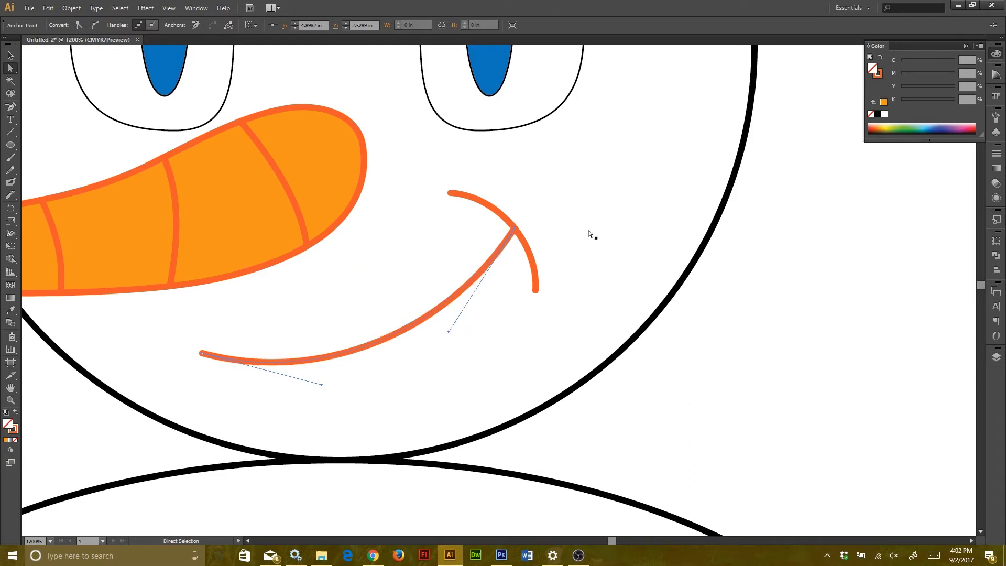
{"action": "left_click", "coordinate": [589, 234]}
{"action": "key", "text": "v"}
{"action": "left_click", "coordinate": [527, 246]}
{"action": "left_click", "coordinate": [492, 258], "text": "shift"}
{"action": "key", "text": "ctrl+g"}
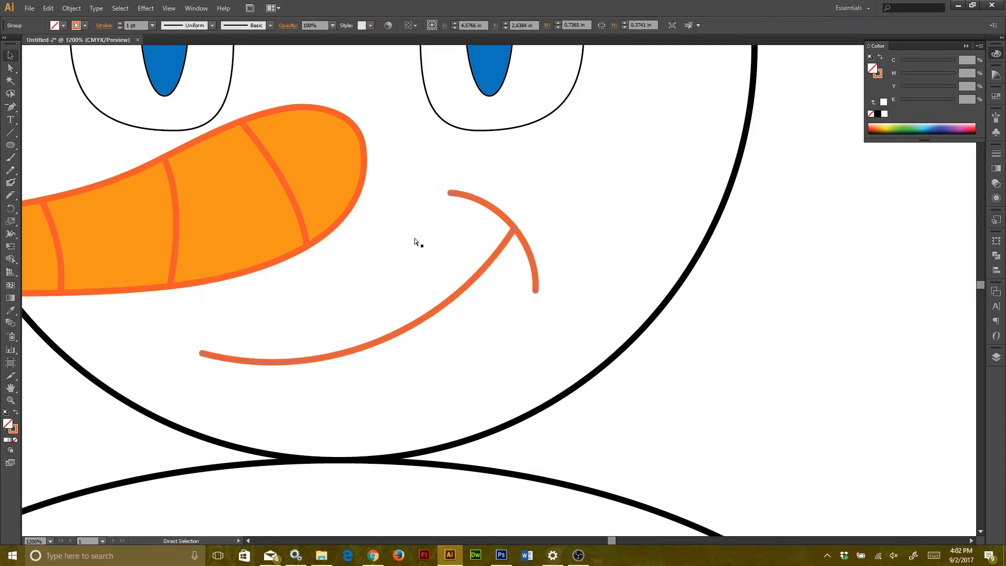
{"action": "key", "text": "ctrl+minus"}
{"action": "left_click", "coordinate": [76, 26]}
{"action": "left_click", "coordinate": [92, 34]}
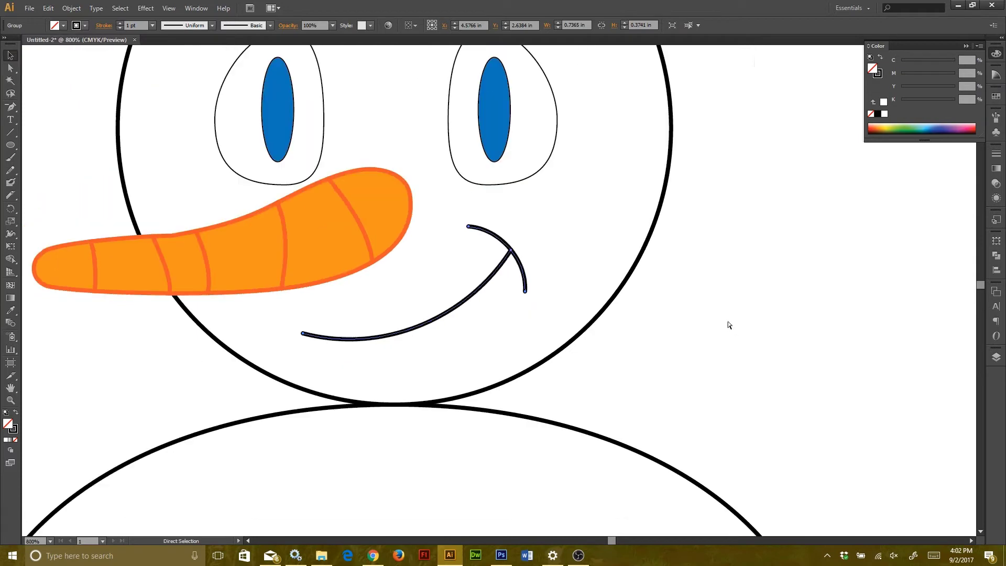
- Draw a rectangle in the empty space left of the snowman
{"action": "key", "text": "ctrl+minus"}
{"action": "key", "text": "ctrl+minus"}
{"action": "key", "text": "ctrl+minus"}
{"action": "key", "text": "ctrl+minus"}
{"action": "key", "text": "ctrl+minus"}
{"action": "key", "text": "ctrl+minus"}
{"action": "key", "text": "ctrl+plus"}
{"action": "key", "text": "ctrl+plus"}
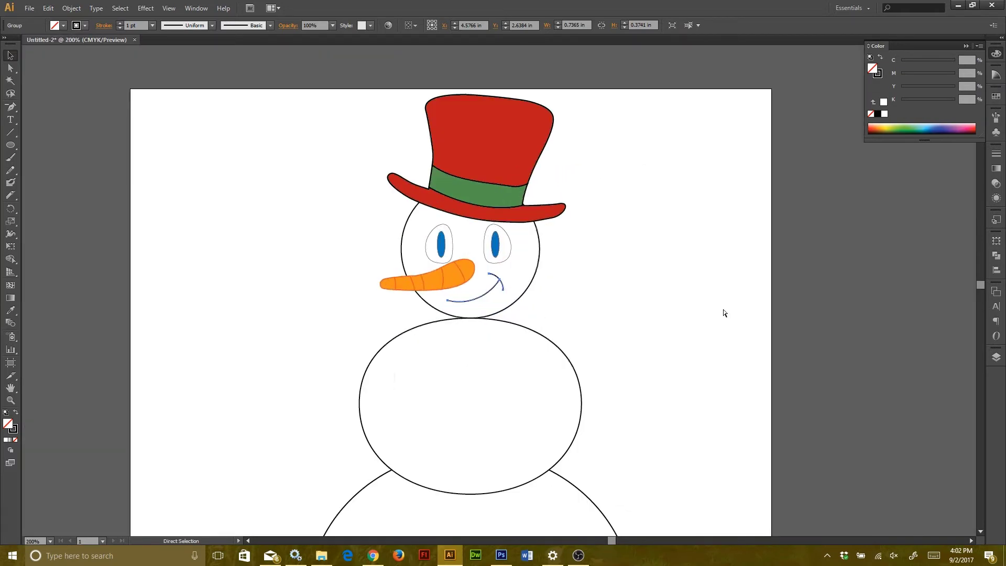
{"action": "left_click_drag", "start_coordinate": [595, 74], "coordinate": [366, 254]}
{"action": "mouse_move", "coordinate": [483, 167]}
{"action": "left_mouse_down"}
{"action": "mouse_move", "coordinate": [468, 150]}
{"action": "mouse_move", "coordinate": [483, 167]}
{"action": "left_mouse_up"}
{"action": "scroll", "coordinate": [328, 225], "scroll_direction": "left", "scroll_amount": 3}
{"action": "left_click", "coordinate": [328, 225]}
{"action": "left_click_drag", "start_coordinate": [10, 145], "coordinate": [57, 140]}
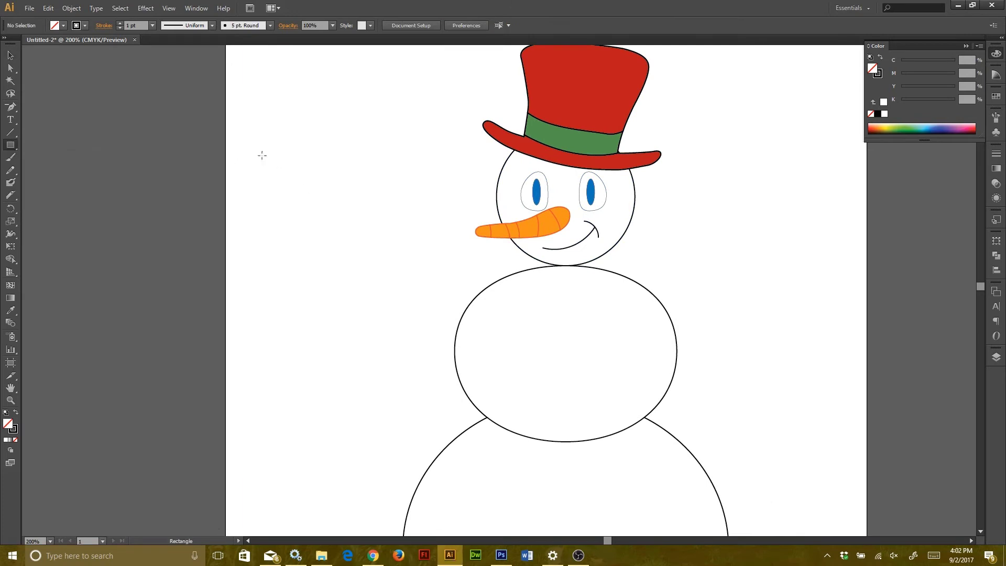
{"action": "left_click_drag", "start_coordinate": [262, 155], "coordinate": [416, 203]}
- Reshape the rectangle's corners and round them into a curved scarf band
{"action": "key", "text": "a"}
{"action": "left_click_drag", "start_coordinate": [259, 152], "coordinate": [261, 149]}
{"action": "mouse_move", "coordinate": [259, 203]}
{"action": "left_mouse_down"}
{"action": "mouse_move", "coordinate": [268, 203]}
{"action": "mouse_move", "coordinate": [251, 198]}
{"action": "left_mouse_up"}
{"action": "left_click_drag", "start_coordinate": [418, 153], "coordinate": [435, 150]}
{"action": "left_click_drag", "start_coordinate": [418, 203], "coordinate": [414, 200]}
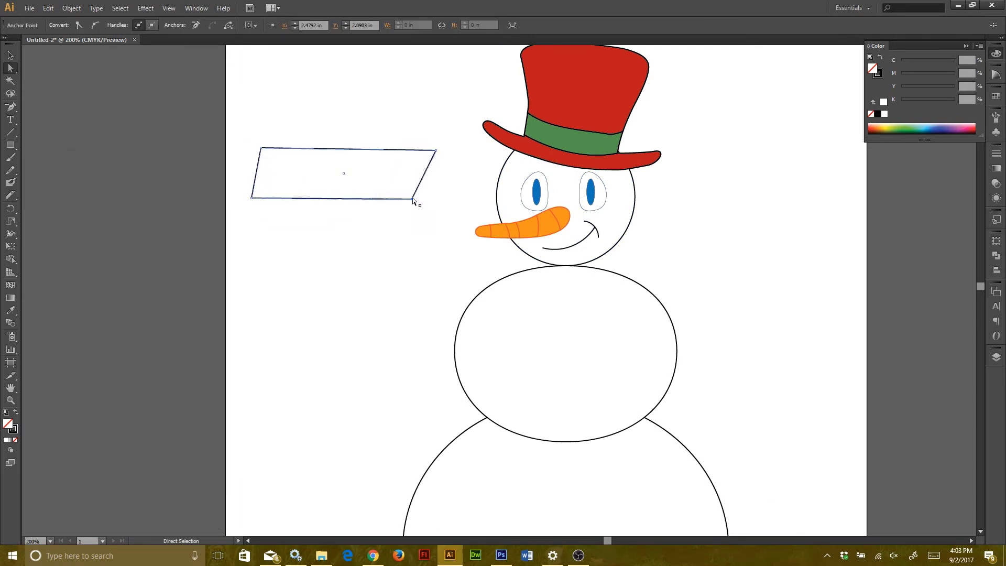
{"action": "left_click_drag", "start_coordinate": [14, 106], "coordinate": [53, 137]}
{"action": "left_click_drag", "start_coordinate": [251, 198], "coordinate": [247, 192]}
{"action": "left_click_drag", "start_coordinate": [261, 149], "coordinate": [307, 152]}
{"action": "left_click_drag", "start_coordinate": [436, 150], "coordinate": [440, 161]}
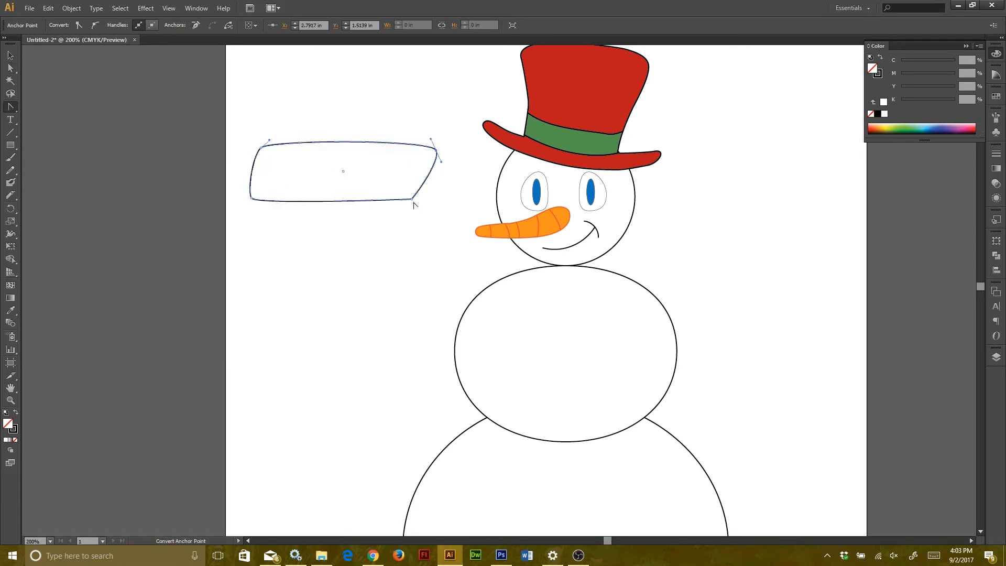
{"action": "left_click_drag", "start_coordinate": [413, 199], "coordinate": [411, 213]}
{"action": "left_click_drag", "start_coordinate": [427, 150], "coordinate": [433, 166]}
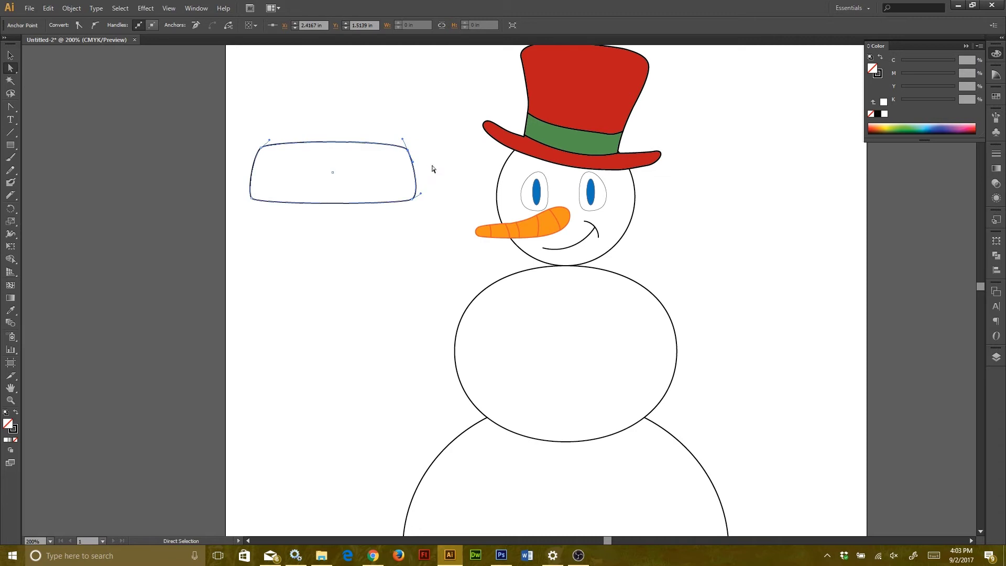
{"action": "key", "text": "v"}
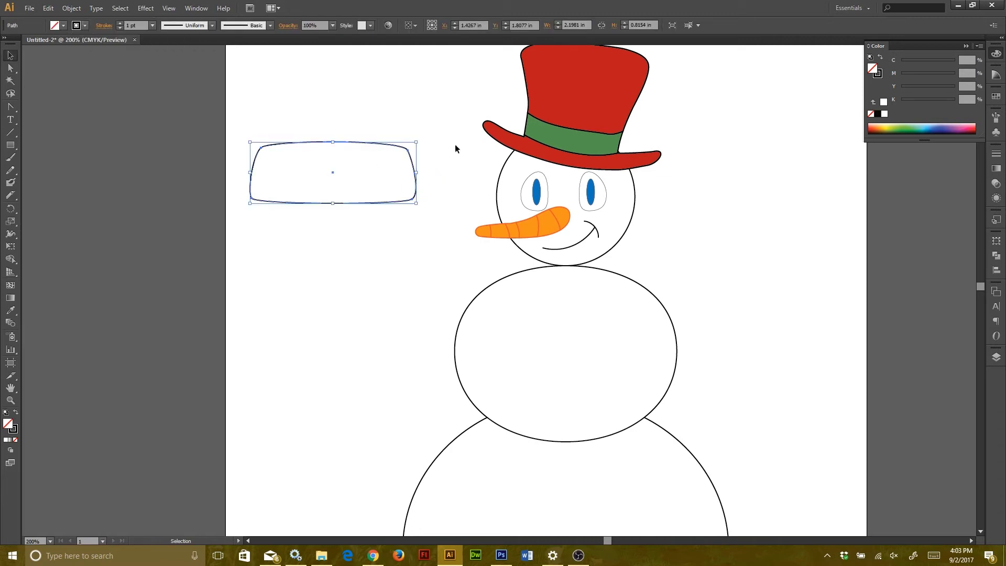
- Fill the band with the hat's red and knife-cut it into stripes
{"action": "left_click", "coordinate": [13, 311]}
{"action": "left_click", "coordinate": [599, 101]}
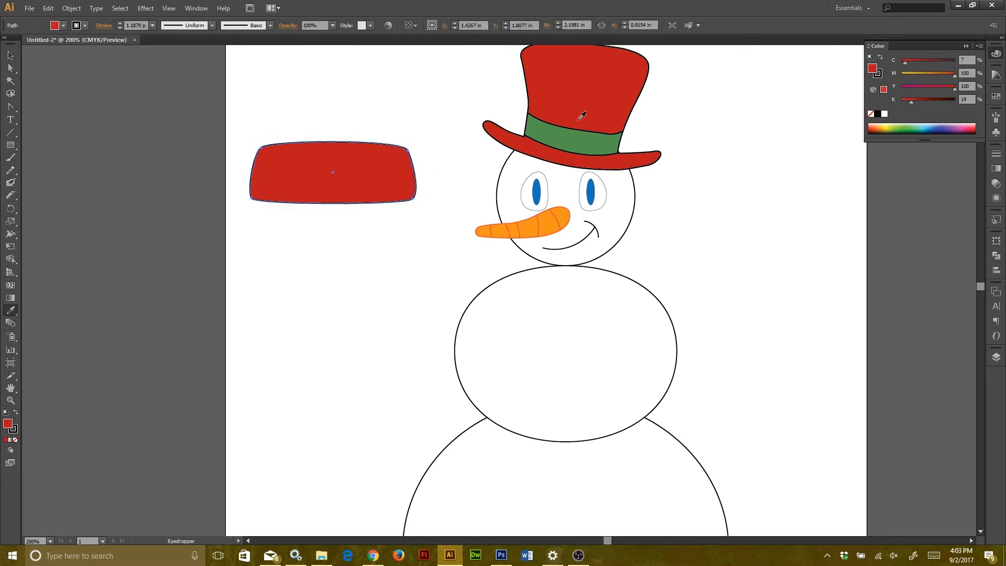
{"action": "left_click", "coordinate": [11, 195]}
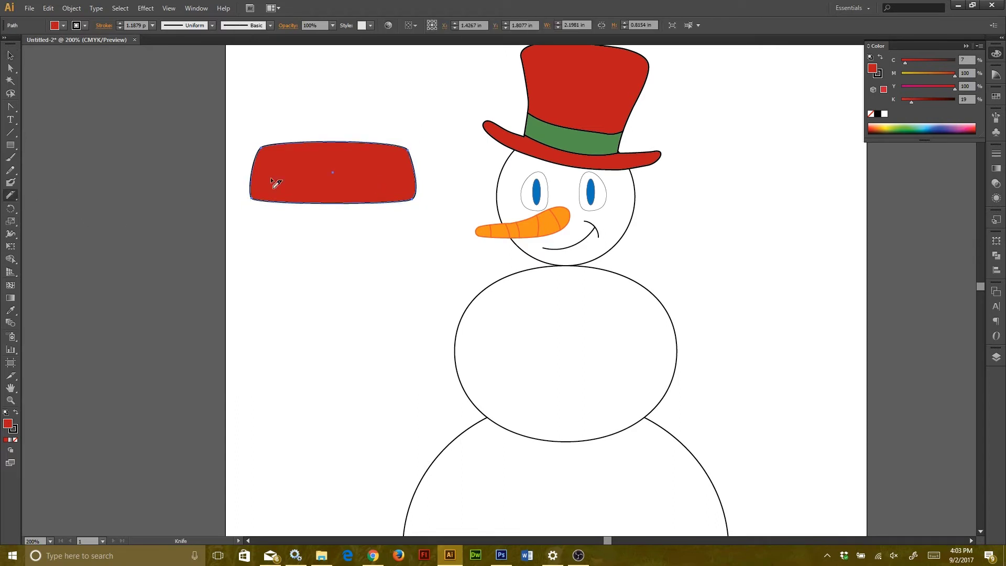
{"action": "left_click_drag", "start_coordinate": [261, 212], "coordinate": [262, 214]}
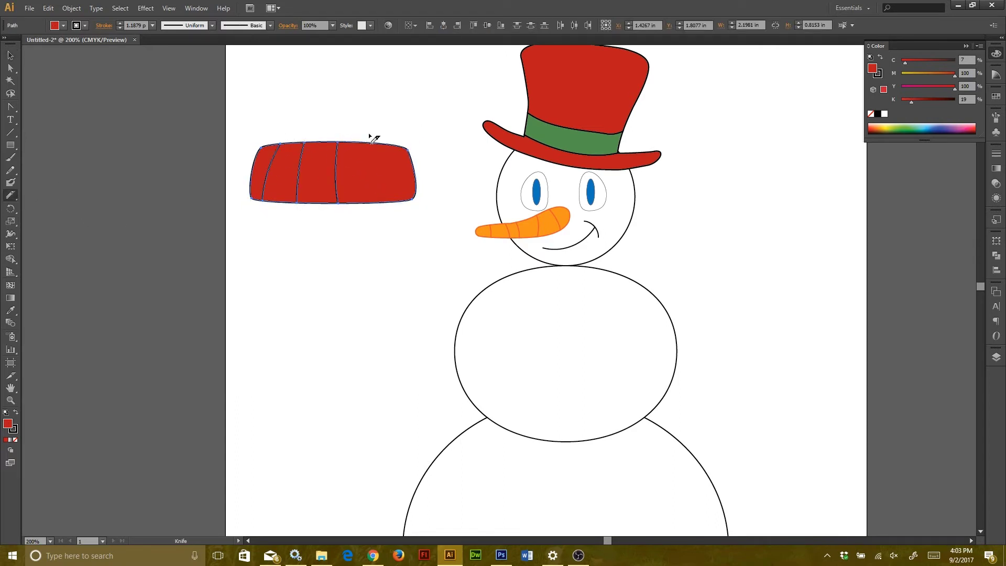
- Colour the second, fourth and sixth stripes with the hat band's green
{"action": "key", "text": "v"}
{"action": "left_click", "coordinate": [388, 224]}
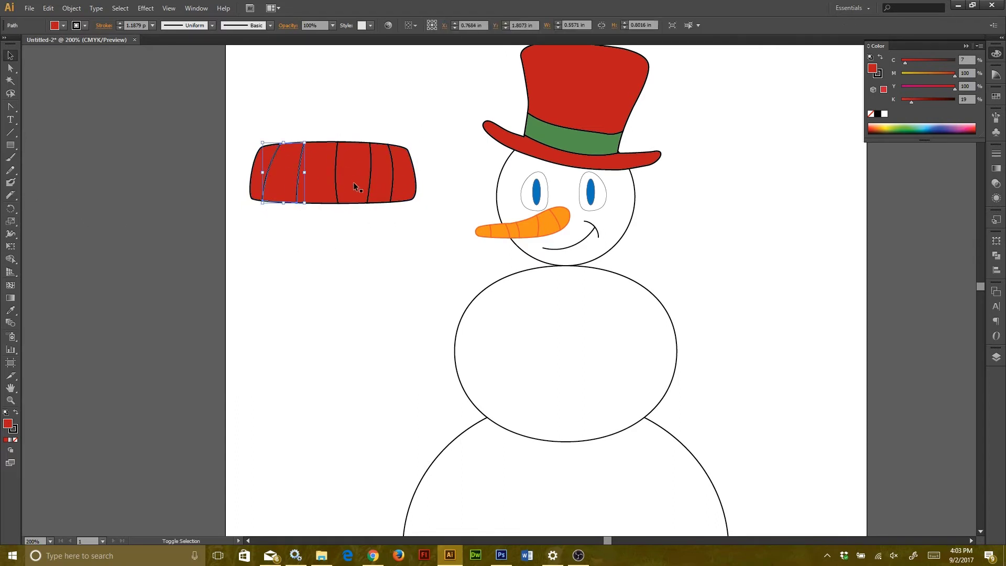
{"action": "left_click", "coordinate": [282, 173]}
{"action": "left_click", "coordinate": [358, 184], "text": "shift"}
{"action": "left_click", "coordinate": [400, 172], "text": "shift"}
{"action": "key", "text": "i"}
{"action": "left_click", "coordinate": [544, 151]}
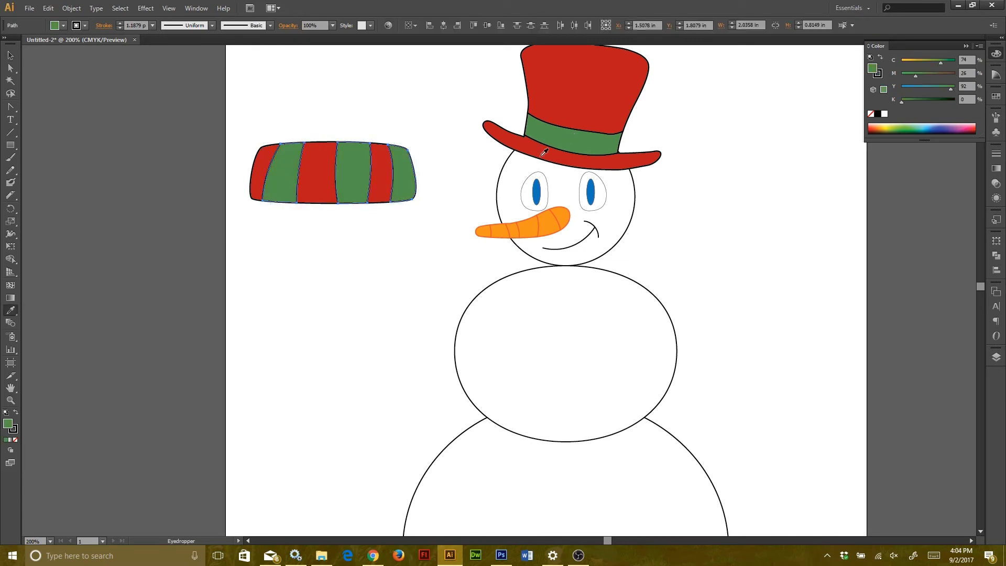
{"action": "key", "text": "v"}
- Fit the striped scarf onto the neck, then resize and tilt the head and hat
{"action": "left_click", "coordinate": [337, 205]}
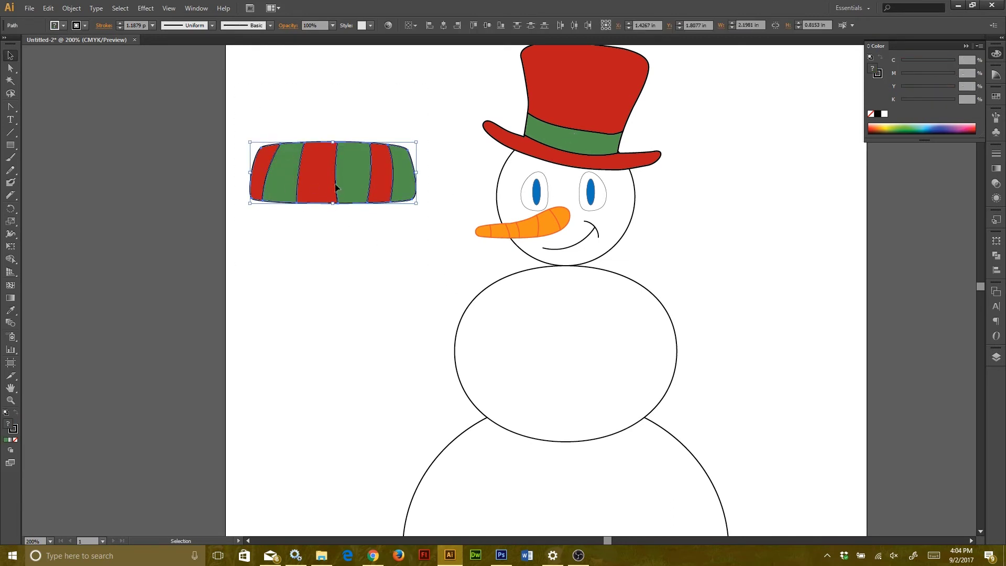
{"action": "left_click_drag", "start_coordinate": [336, 187], "coordinate": [570, 283]}
{"action": "left_click_drag", "start_coordinate": [649, 239], "coordinate": [629, 247]}
{"action": "left_click_drag", "start_coordinate": [580, 270], "coordinate": [588, 259]}
{"action": "left_click", "coordinate": [629, 231]}
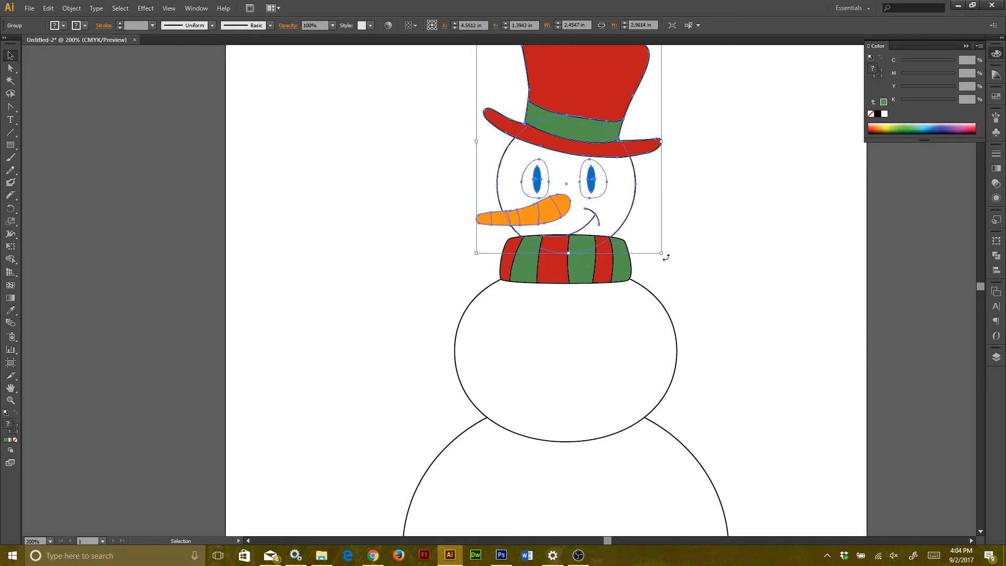
{"action": "left_click_drag", "start_coordinate": [665, 257], "coordinate": [661, 247]}
{"action": "scroll", "coordinate": [576, 262], "scroll_direction": "up", "scroll_amount": 2}
{"action": "scroll", "coordinate": [576, 261], "scroll_direction": "right", "scroll_amount": 3}
{"action": "left_click_drag", "start_coordinate": [549, 154], "coordinate": [561, 119]}
- Draw a tapered scarf tail shape left of the snowman and level its top edge
{"action": "left_click", "coordinate": [595, 202]}
{"action": "scroll", "coordinate": [595, 202], "scroll_direction": "down", "scroll_amount": 2}
{"action": "scroll", "coordinate": [124, 145], "scroll_direction": "left", "scroll_amount": 3}
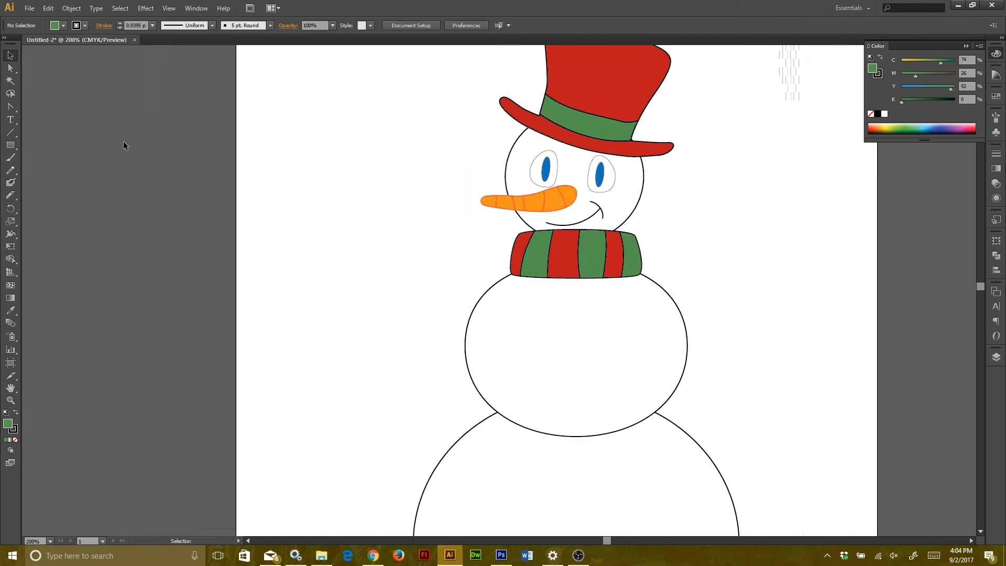
{"action": "key", "text": "p"}
{"action": "left_click", "coordinate": [333, 131]}
{"action": "left_click", "coordinate": [326, 262]}
{"action": "left_click", "coordinate": [364, 262]}
{"action": "left_click", "coordinate": [349, 134]}
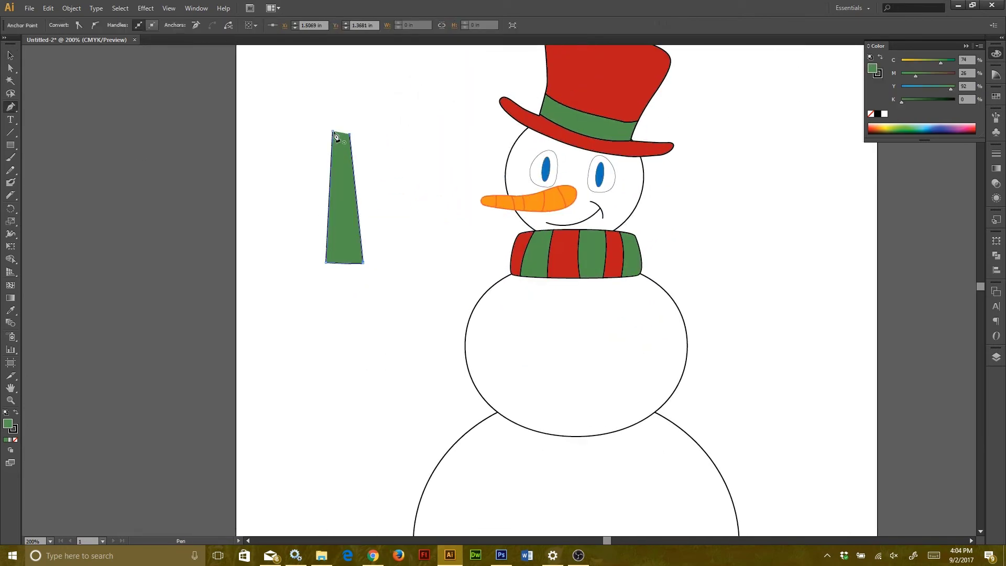
{"action": "left_click", "coordinate": [334, 132]}
{"action": "key", "text": "a"}
{"action": "left_click_drag", "start_coordinate": [380, 139], "coordinate": [320, 122]}
{"action": "left_click", "coordinate": [996, 270]}
{"action": "left_click", "coordinate": [938, 258]}
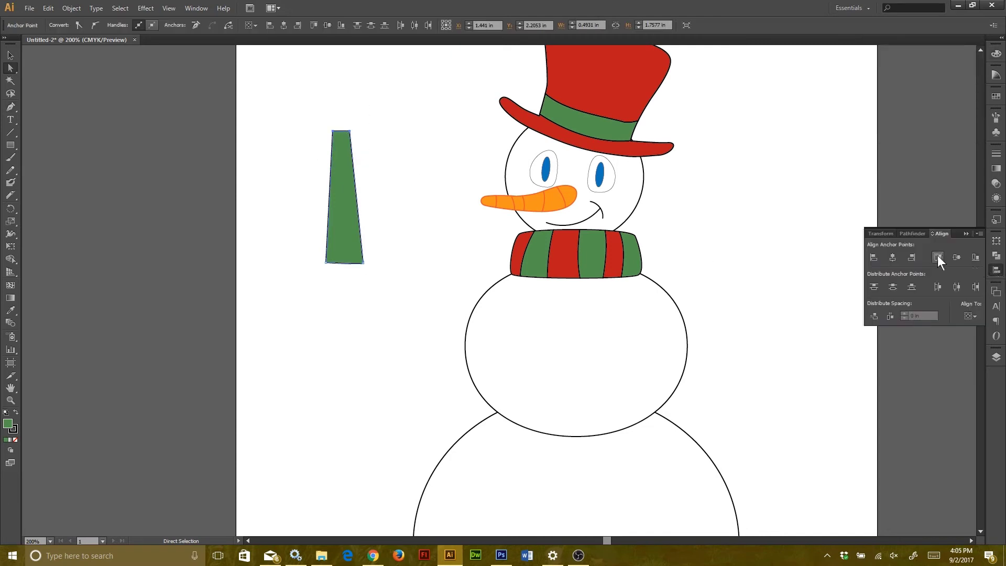
- Slice the tail into bands and colour the first, third and fifth bands with the scarf's red
{"action": "key", "text": "shift+e"}
{"action": "left_click_drag", "start_coordinate": [320, 242], "coordinate": [381, 231]}
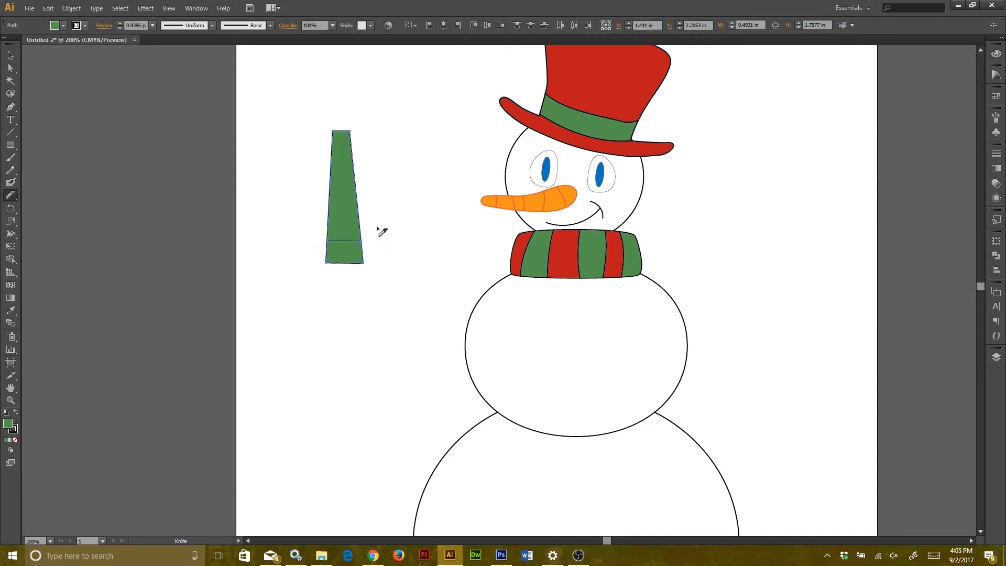
{"action": "left_click", "coordinate": [341, 140], "text": "ctrl"}
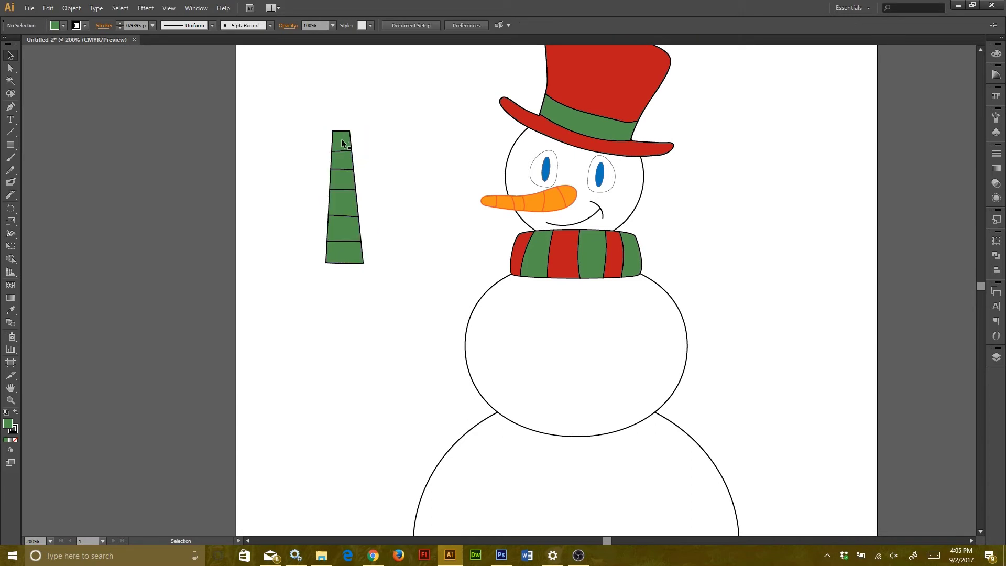
{"action": "left_click", "coordinate": [342, 179], "text": "ctrl+shift"}
{"action": "left_click", "coordinate": [345, 231], "text": "ctrl+shift"}
{"action": "key", "text": "i"}
{"action": "left_click", "coordinate": [566, 255]}
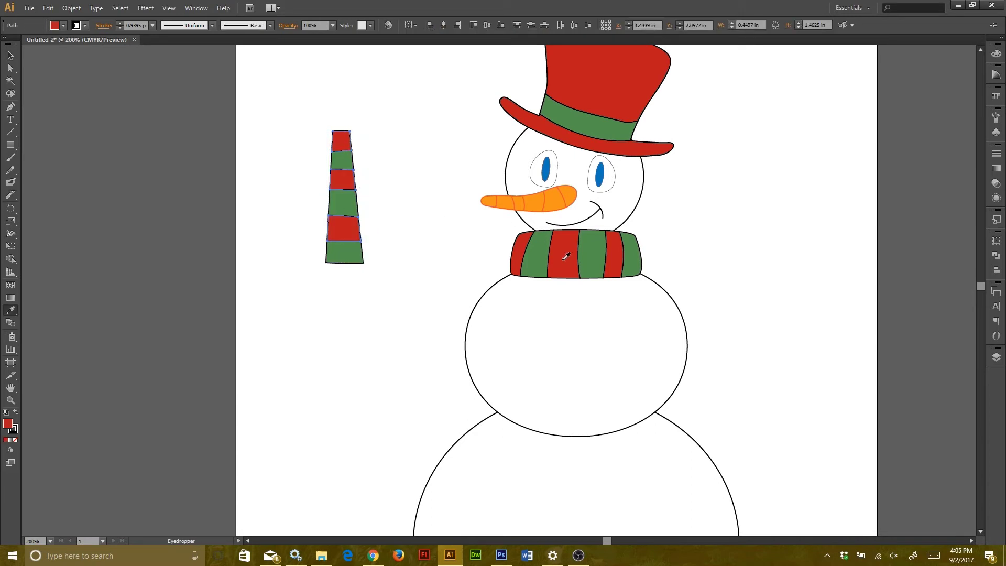
{"action": "left_click", "coordinate": [381, 265], "text": "ctrl"}
- Draw fringe lines along the tail's bottom, duplicating them across its width
{"action": "left_click", "coordinate": [10, 133]}
{"action": "left_click_drag", "start_coordinate": [327, 291], "coordinate": [324, 293]}
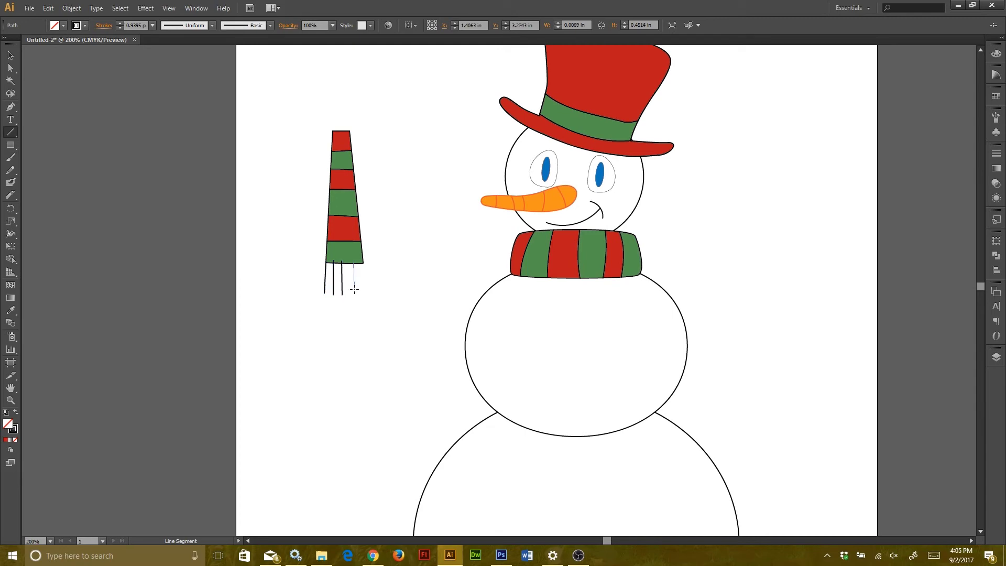
{"action": "left_click_drag", "start_coordinate": [366, 292], "coordinate": [366, 294]}
{"action": "key", "text": "ctrl+z"}
{"action": "key", "text": "ctrl+z"}
{"action": "key", "text": "ctrl+z"}
{"action": "key", "text": "ctrl+z"}
{"action": "key", "text": "ctrl+z"}
{"action": "key", "text": "ctrl+equal"}
{"action": "key", "text": "ctrl+equal"}
{"action": "key", "text": "ctrl+equal"}
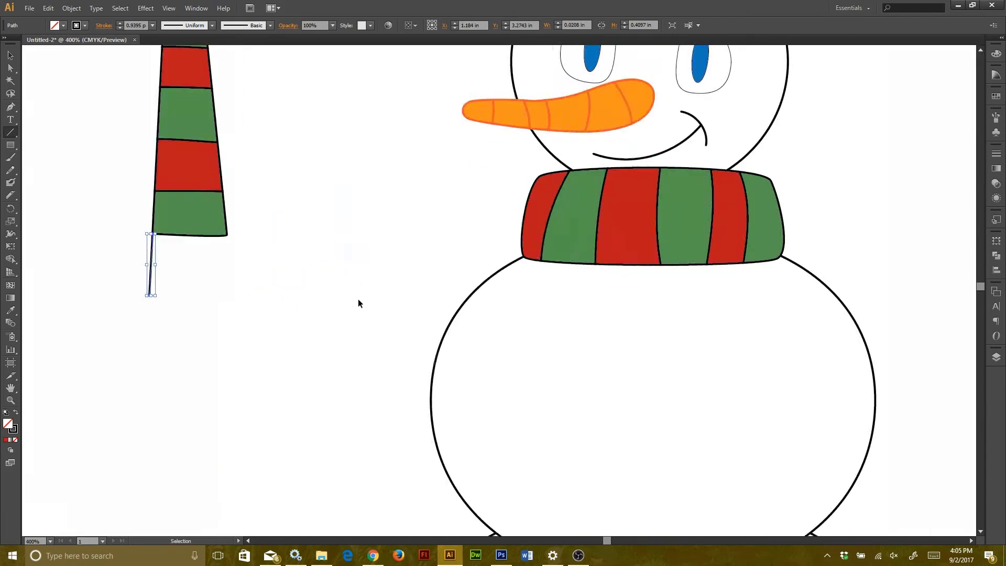
{"action": "key", "text": "alt+v"}
{"action": "left_click", "coordinate": [335, 287]}
{"action": "left_click", "coordinate": [531, 309]}
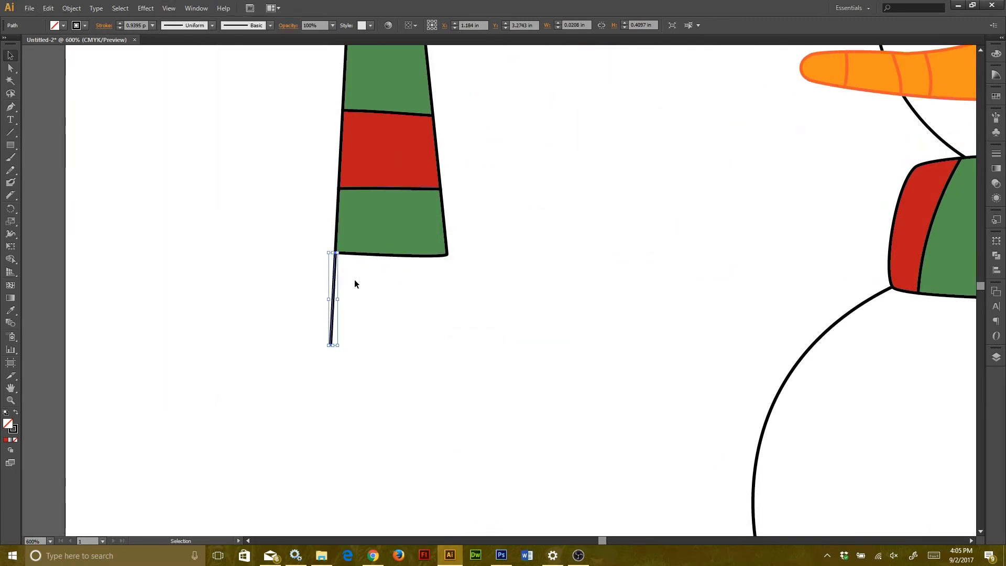
{"action": "key", "text": "v"}
{"action": "left_click_drag", "start_coordinate": [335, 287], "coordinate": [364, 288], "text": "alt"}
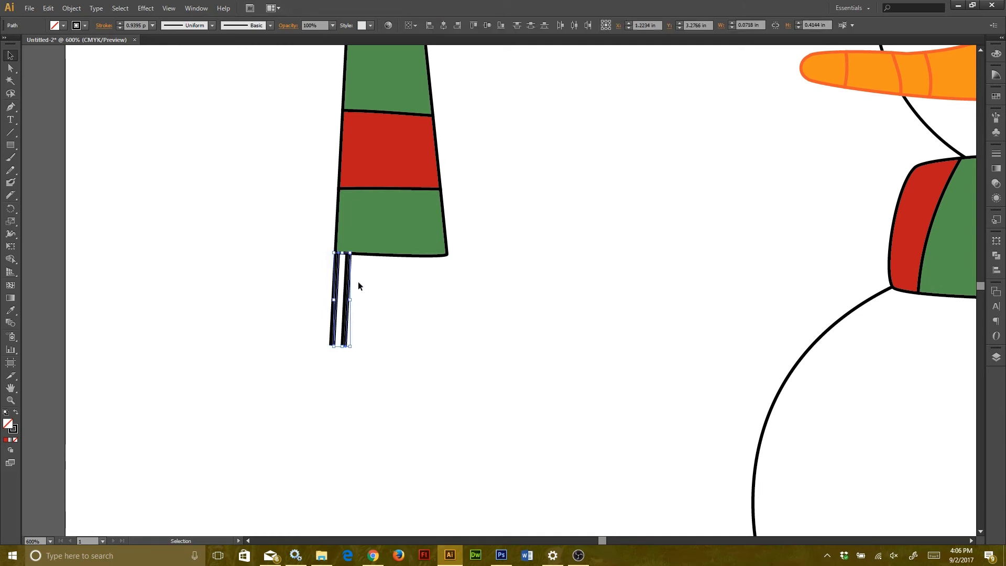
{"action": "key", "text": "ctrl+d"}
{"action": "key", "text": "ctrl+d"}
{"action": "key", "text": "ctrl+d"}
{"action": "key", "text": "ctrl+d"}
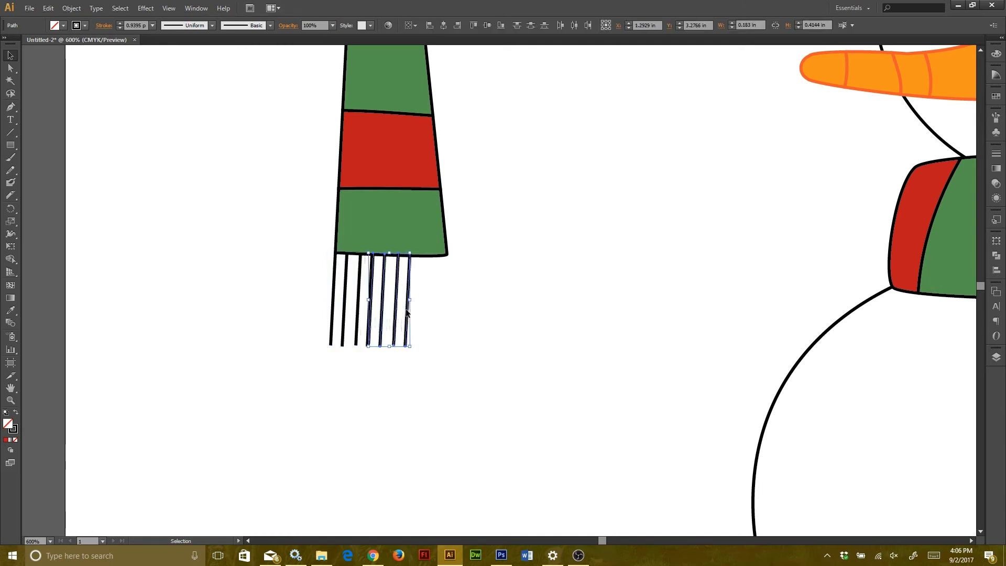
{"action": "left_click", "coordinate": [438, 294]}
{"action": "key", "text": "backslash"}
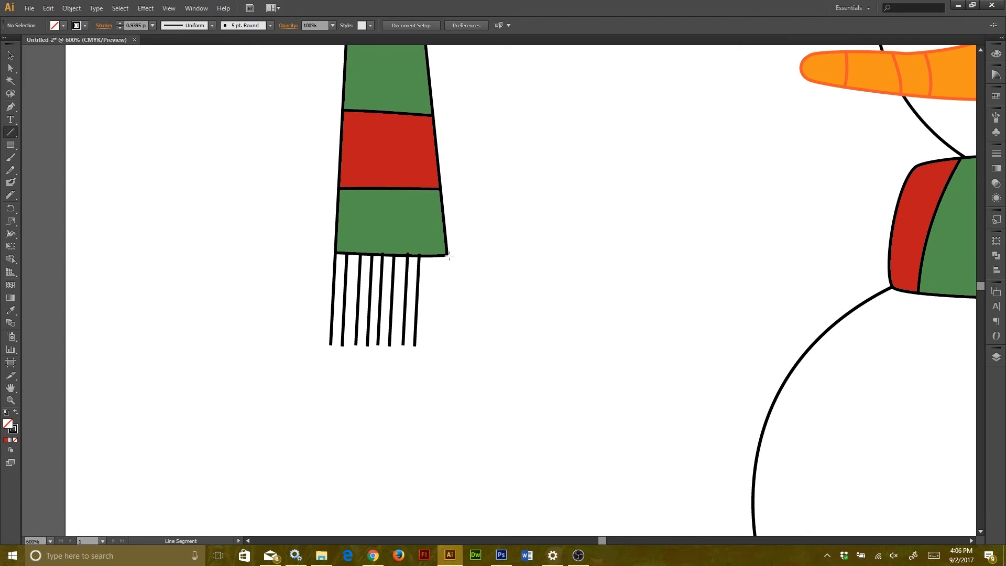
{"action": "mouse_move", "coordinate": [447, 255]}
{"action": "left_mouse_down"}
{"action": "mouse_move", "coordinate": [451, 340]}
{"action": "mouse_move", "coordinate": [391, 337]}
{"action": "mouse_move", "coordinate": [330, 353]}
{"action": "left_mouse_up"}
- Vary the fringe line lengths so their ends are uneven
{"action": "key", "text": "a"}
{"action": "left_click", "coordinate": [415, 343]}
{"action": "left_click_drag", "start_coordinate": [390, 337], "coordinate": [389, 347]}
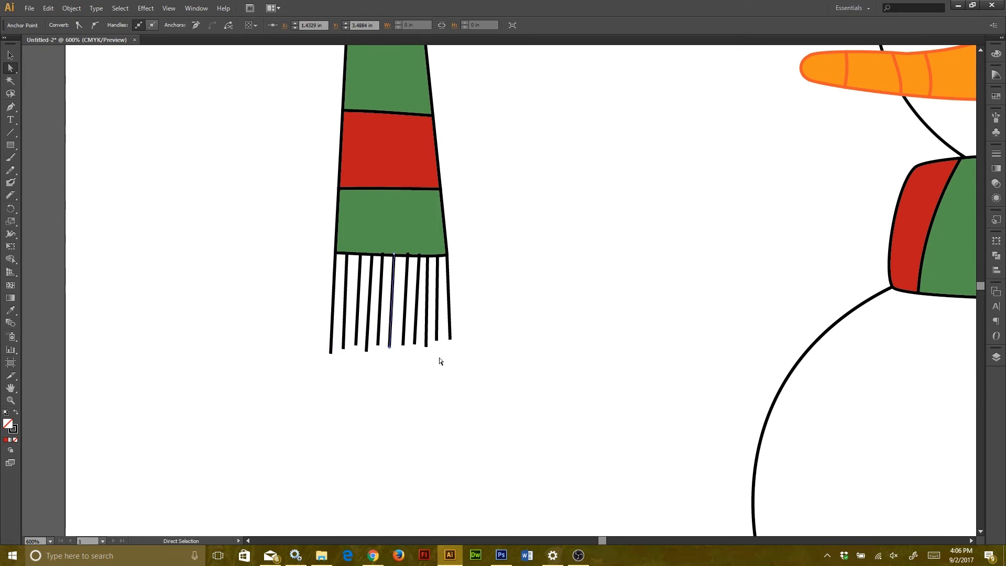
{"action": "left_click_drag", "start_coordinate": [330, 354], "coordinate": [333, 341]}
{"action": "left_click", "coordinate": [339, 382]}
{"action": "key", "text": "v"}
{"action": "left_click_drag", "start_coordinate": [327, 377], "coordinate": [472, 313]}
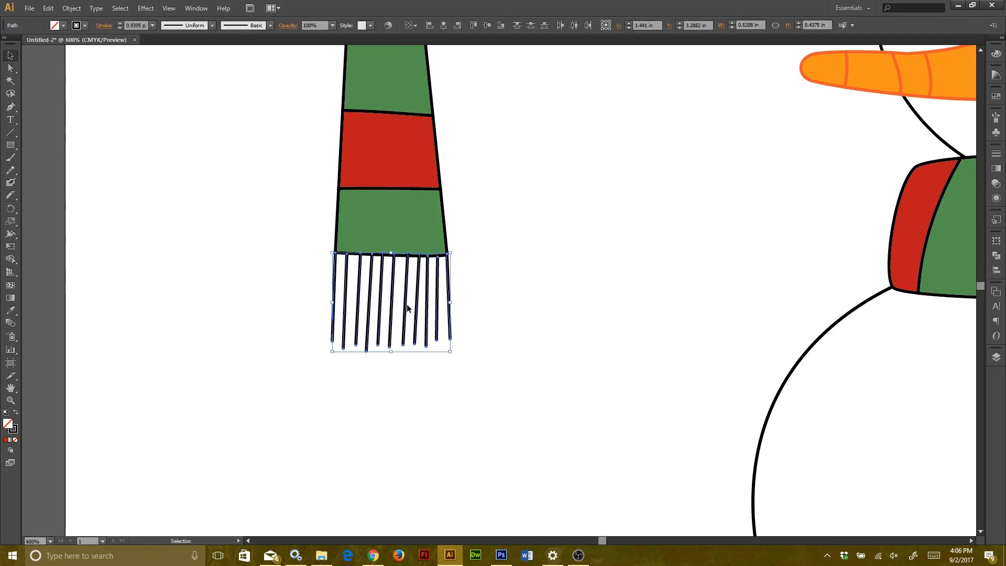
{"action": "left_click", "coordinate": [503, 285]}
- Group the tail with its fringe, hang it below the neck scarf, and add a rotated copy
{"action": "scroll", "coordinate": [505, 285], "scroll_direction": "down", "scroll_amount": 3}
{"action": "key", "text": "a"}
{"action": "left_click_drag", "start_coordinate": [419, 131], "coordinate": [509, 294]}
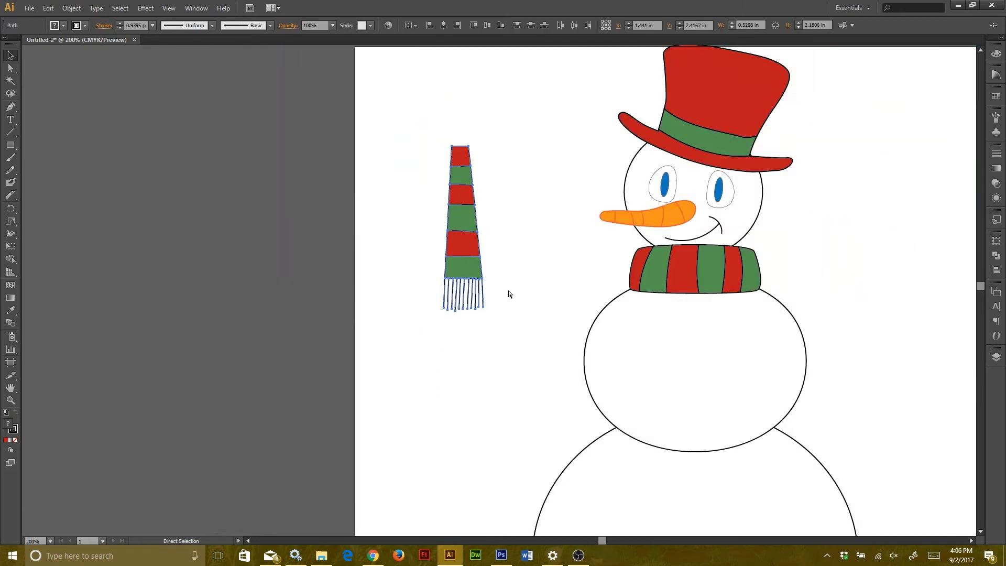
{"action": "key", "text": "ctrl+g"}
{"action": "scroll", "coordinate": [530, 294], "scroll_direction": "right", "scroll_amount": 3}
{"action": "left_click_drag", "start_coordinate": [285, 230], "coordinate": [571, 351]}
{"action": "left_click_drag", "start_coordinate": [603, 411], "coordinate": [681, 362]}
- Draw an octagonal button outline with the Pen tool beside the snowman's face
{"action": "left_click", "coordinate": [702, 347]}
{"action": "left_click_drag", "start_coordinate": [389, 369], "coordinate": [426, 358]}
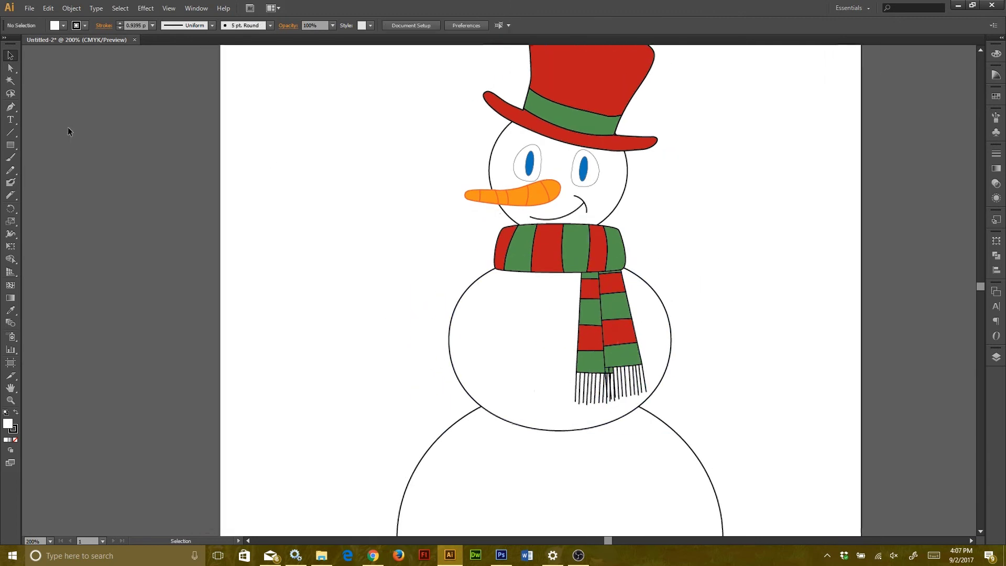
{"action": "key", "text": "p"}
{"action": "left_click", "coordinate": [327, 154]}
{"action": "left_click_drag", "start_coordinate": [343, 155], "coordinate": [353, 163]}
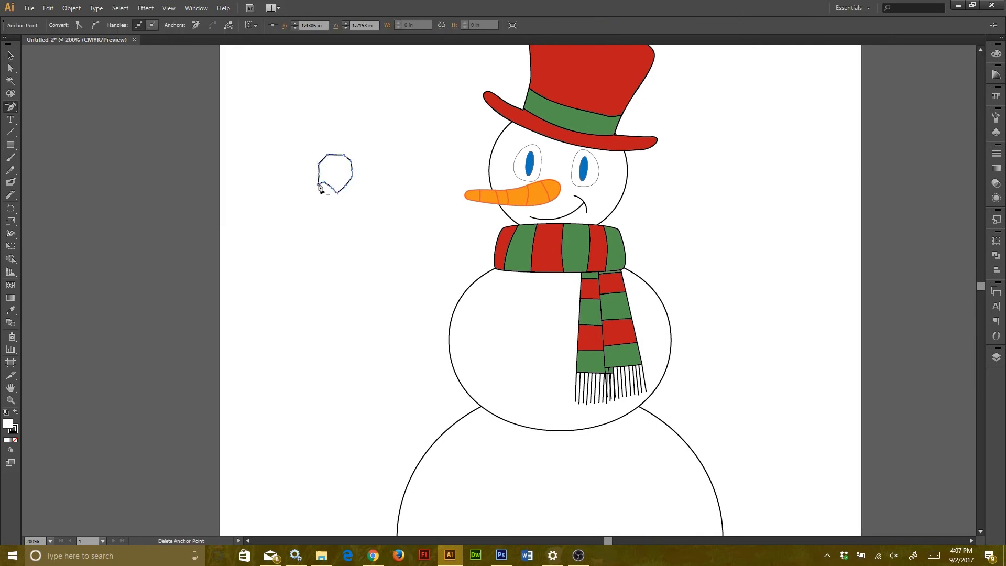
{"action": "key", "text": "v"}
{"action": "left_click", "coordinate": [326, 215]}
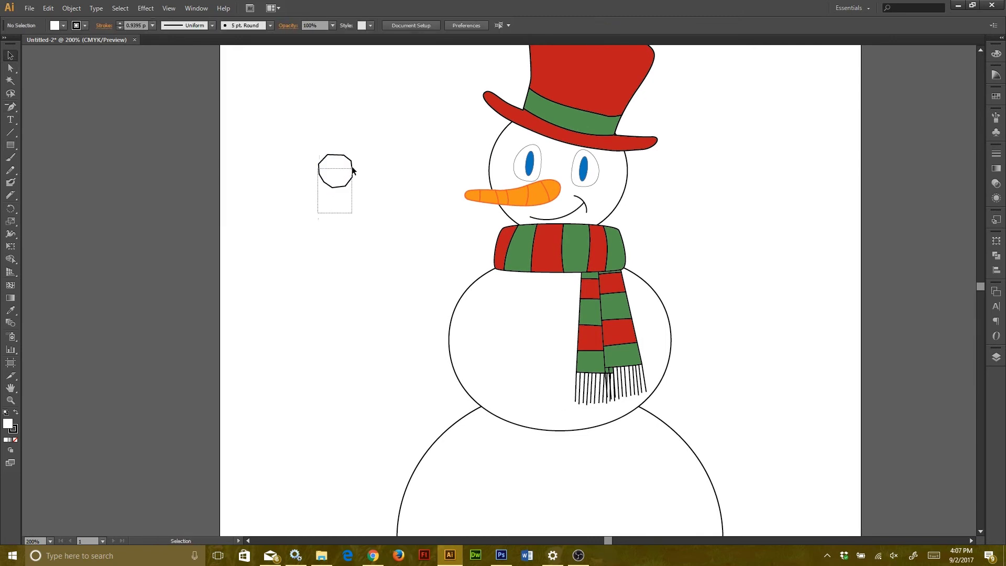
- Fill the octagon outline with dark grey
{"action": "left_click", "coordinate": [353, 170]}
{"action": "left_click", "coordinate": [55, 25]}
{"action": "left_click", "coordinate": [24, 77]}
{"action": "left_click", "coordinate": [361, 242]}
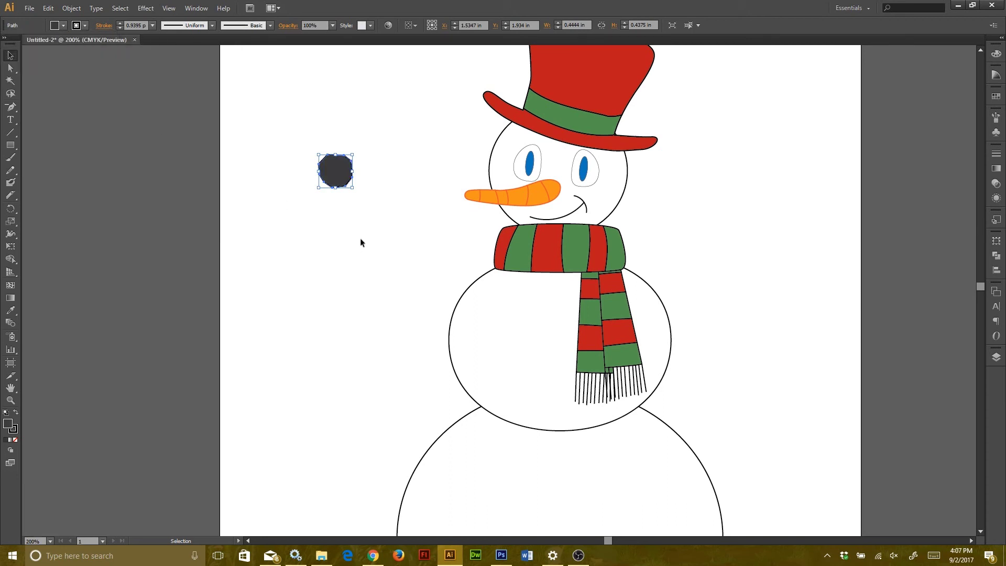
- Paint a Blob Brush highlight inside the octagon and colour it with the K=90 swatch
{"action": "key", "text": "shift+b"}
{"action": "left_click_drag", "start_coordinate": [337, 166], "coordinate": [341, 176]}
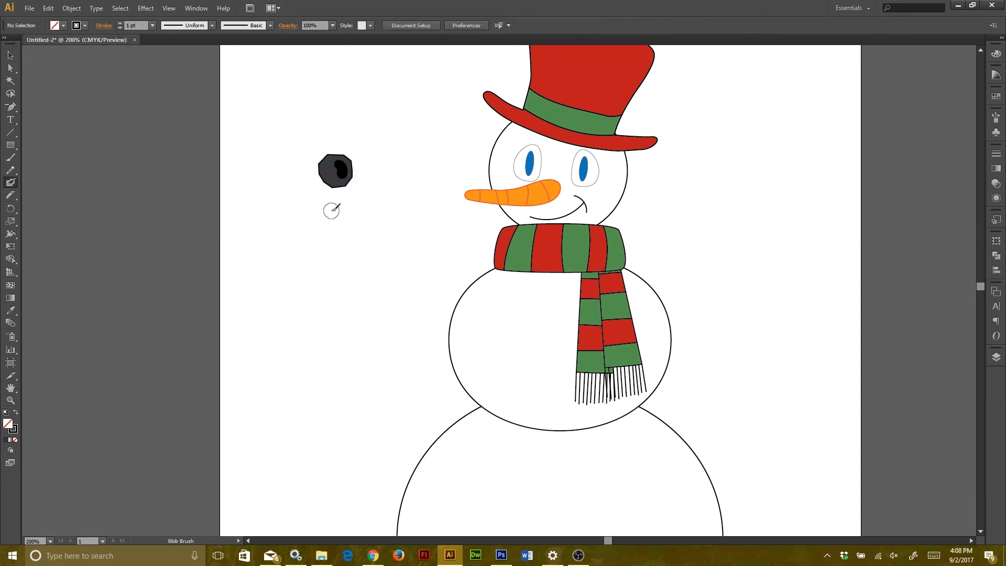
{"action": "key", "text": "v"}
{"action": "left_click", "coordinate": [55, 25]}
{"action": "left_click", "coordinate": [22, 77]}
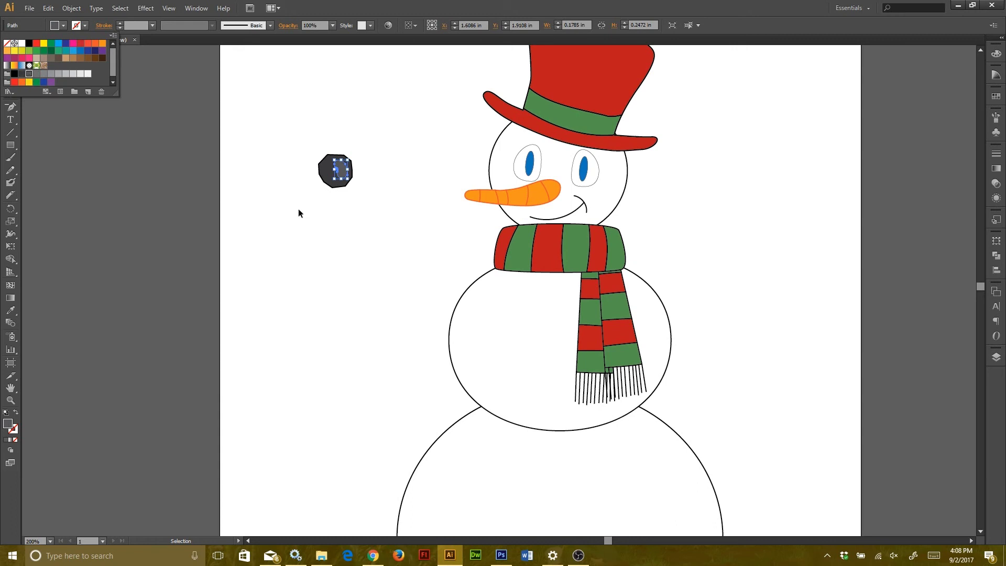
- Make the octagon button black, keeping its inner highlight shape
{"action": "left_click", "coordinate": [327, 180]}
{"action": "left_click", "coordinate": [54, 26]}
{"action": "left_click", "coordinate": [340, 172]}
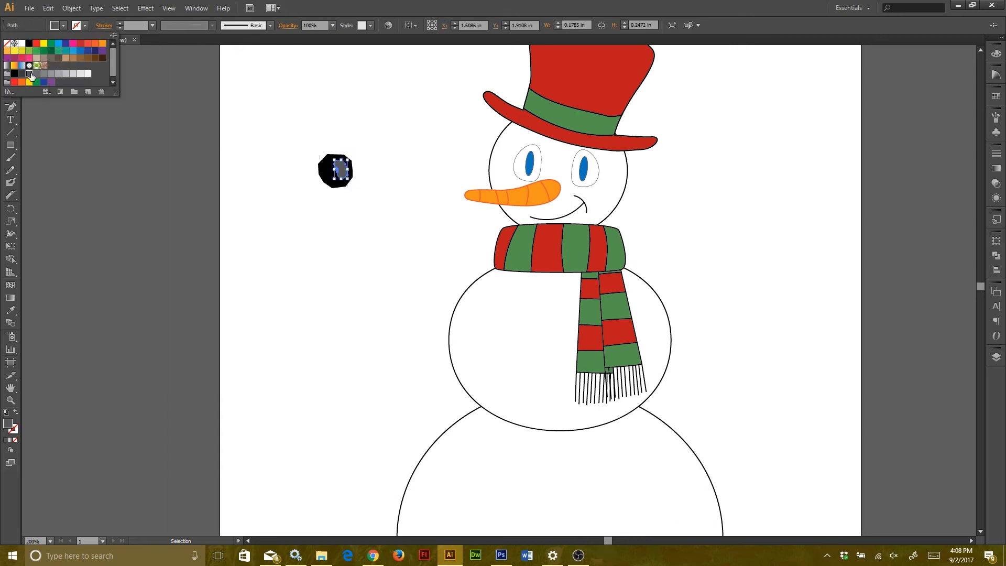
{"action": "double_click", "coordinate": [343, 173]}
{"action": "double_click", "coordinate": [370, 172]}
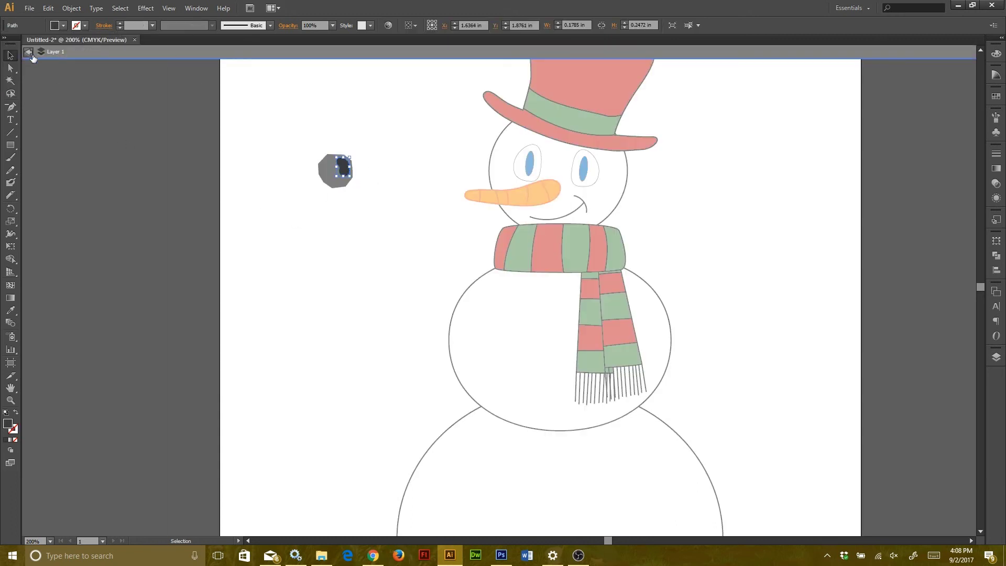
- Move the button onto the middle body and Alt-drag copies down below it
{"action": "left_click_drag", "start_coordinate": [343, 178], "coordinate": [555, 341]}
{"action": "left_click_drag", "start_coordinate": [554, 333], "coordinate": [552, 367]}
{"action": "left_click_drag", "start_coordinate": [552, 364], "coordinate": [553, 397]}
- Align the four buttons vertically, distribute them evenly, and shift the column up the body
{"action": "left_click", "coordinate": [554, 303]}
{"action": "left_click", "coordinate": [554, 330], "text": "shift"}
{"action": "left_click", "coordinate": [551, 366], "text": "shift"}
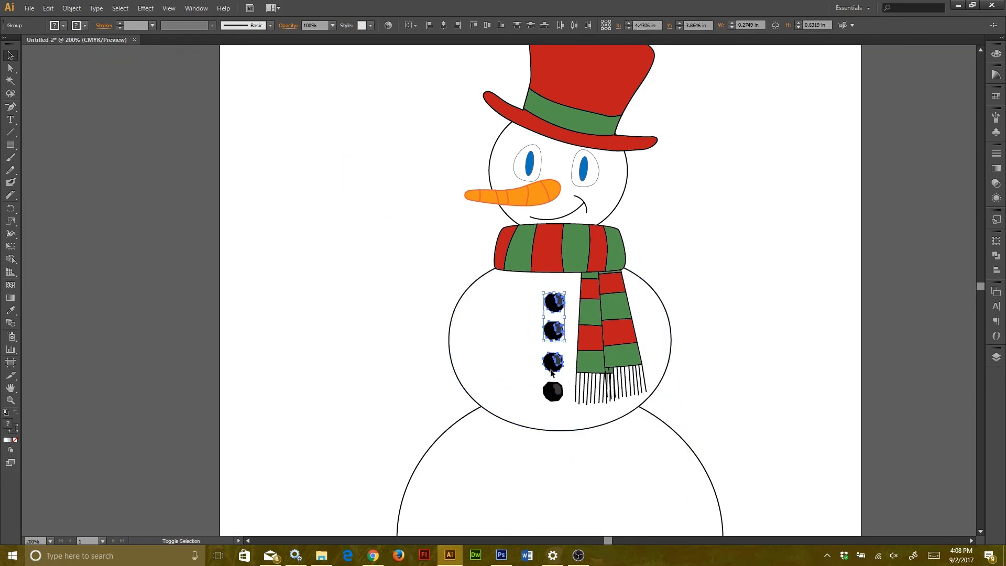
{"action": "left_click", "coordinate": [553, 391], "text": "shift"}
{"action": "left_click", "coordinate": [996, 270]}
{"action": "left_click", "coordinate": [894, 262]}
{"action": "left_click", "coordinate": [996, 270]}
{"action": "left_click_drag", "start_coordinate": [548, 301], "coordinate": [550, 291]}
{"action": "left_click", "coordinate": [766, 276]}
{"action": "scroll", "coordinate": [766, 276], "scroll_direction": "down", "scroll_amount": 3}
- Set the Blob Brush size to 3 pt and paint the left and right twig arms
{"action": "scroll", "coordinate": [766, 276], "scroll_direction": "up", "scroll_amount": 3}
{"action": "double_click", "coordinate": [10, 183]}
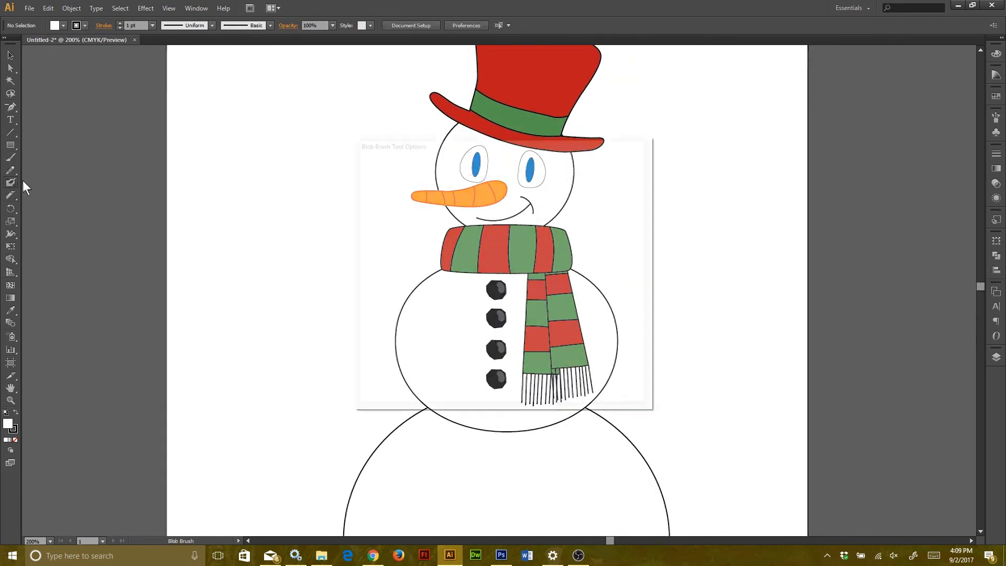
{"action": "type", "text": "3"}
{"action": "key", "text": "Return"}
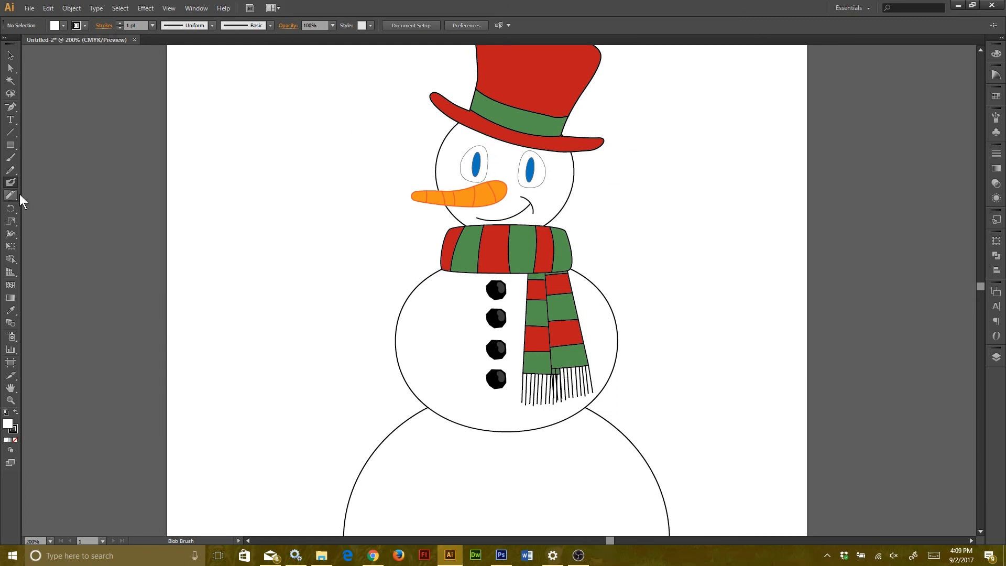
{"action": "double_click", "coordinate": [10, 182]}
{"action": "left_click", "coordinate": [567, 384]}
{"action": "double_click", "coordinate": [10, 182]}
{"action": "left_click", "coordinate": [568, 384]}
{"action": "left_click_drag", "start_coordinate": [416, 312], "coordinate": [267, 161]}
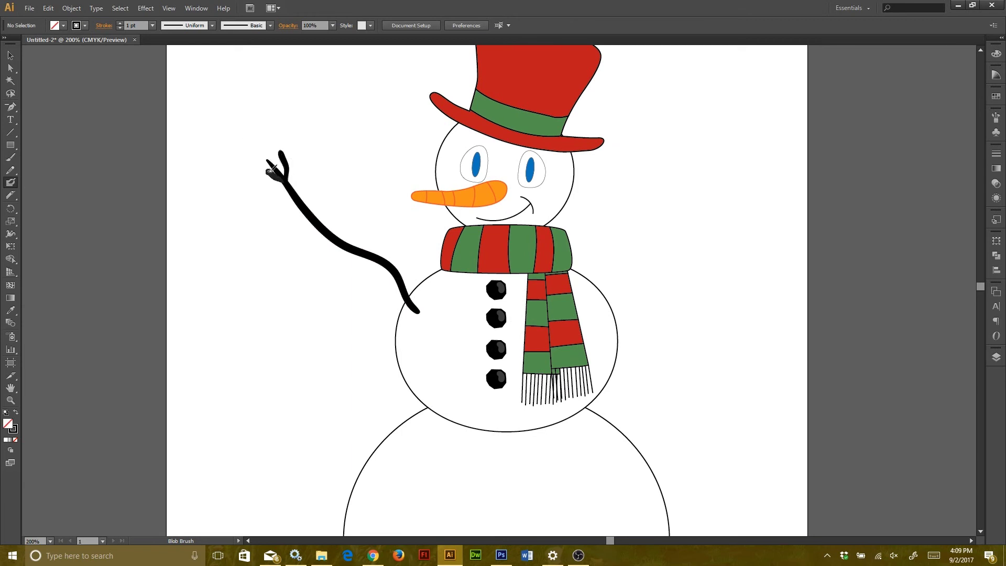
{"action": "mouse_move", "coordinate": [602, 313]}
{"action": "left_mouse_down"}
{"action": "mouse_move", "coordinate": [731, 260]}
{"action": "mouse_move", "coordinate": [773, 220]}
{"action": "left_mouse_up"}
- Colour both arms brown and send them to the back behind the body
{"action": "key", "text": "v"}
{"action": "left_click", "coordinate": [676, 308]}
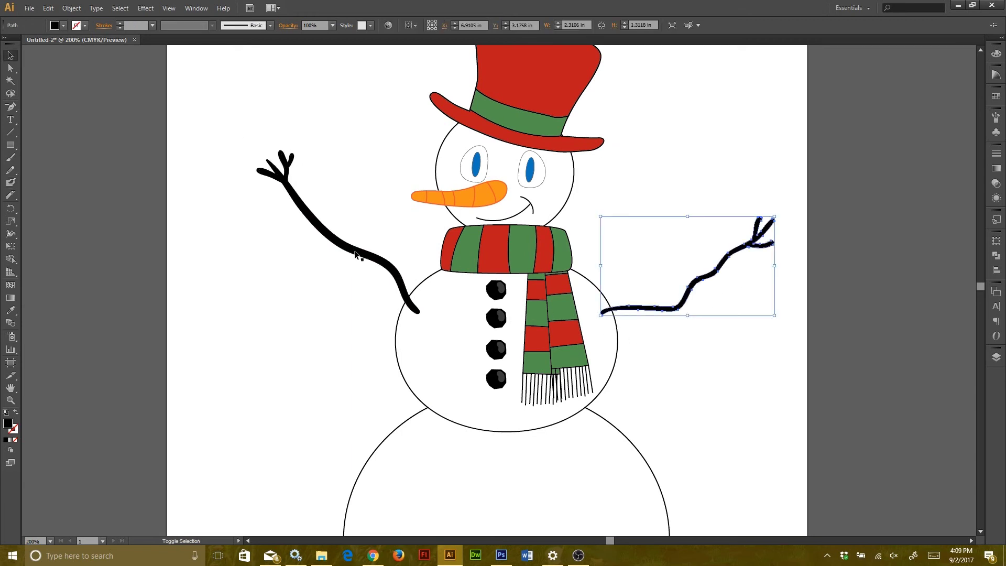
{"action": "left_click", "coordinate": [367, 255], "text": "shift"}
{"action": "left_click", "coordinate": [64, 25]}
{"action": "left_click", "coordinate": [98, 62]}
{"action": "right_click", "coordinate": [399, 284]}
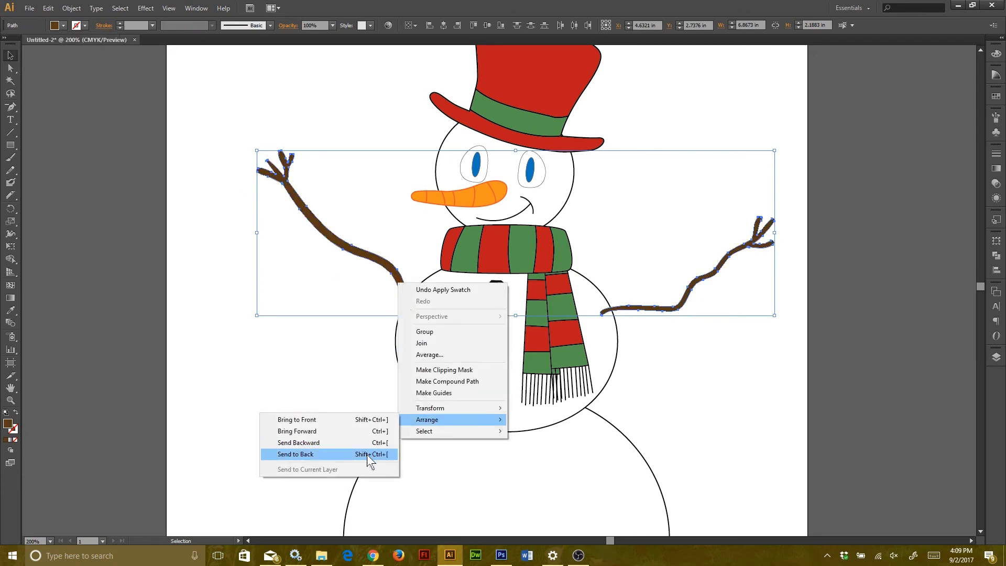
{"action": "left_click", "coordinate": [367, 453]}
{"action": "left_click", "coordinate": [714, 410]}
- Fit the page in view, group all the snowman artwork, and drag it lower on the page
{"action": "key", "text": "ctrl+minus"}
{"action": "key", "text": "ctrl+0"}
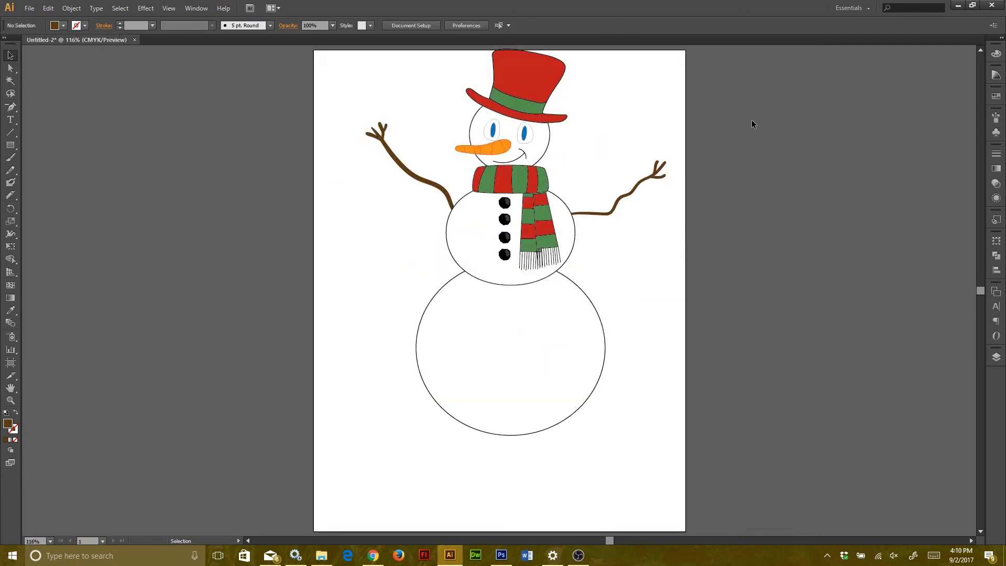
{"action": "key", "text": "ctrl+a"}
{"action": "key", "text": "ctrl+g"}
{"action": "left_click_drag", "start_coordinate": [604, 187], "coordinate": [587, 233]}
{"action": "left_click", "coordinate": [704, 178]}
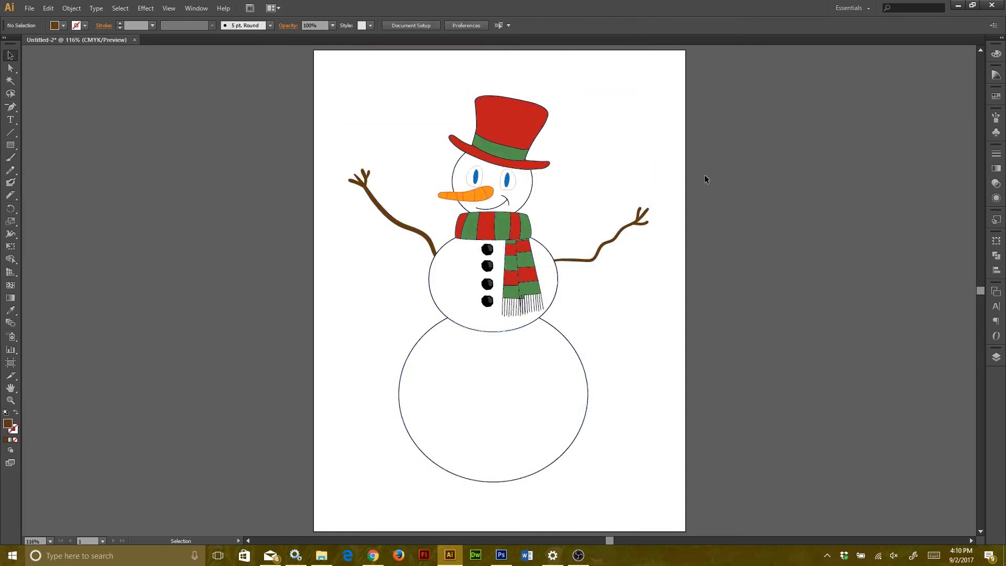
{"action": "left_click_drag", "start_coordinate": [573, 279], "coordinate": [548, 281]}
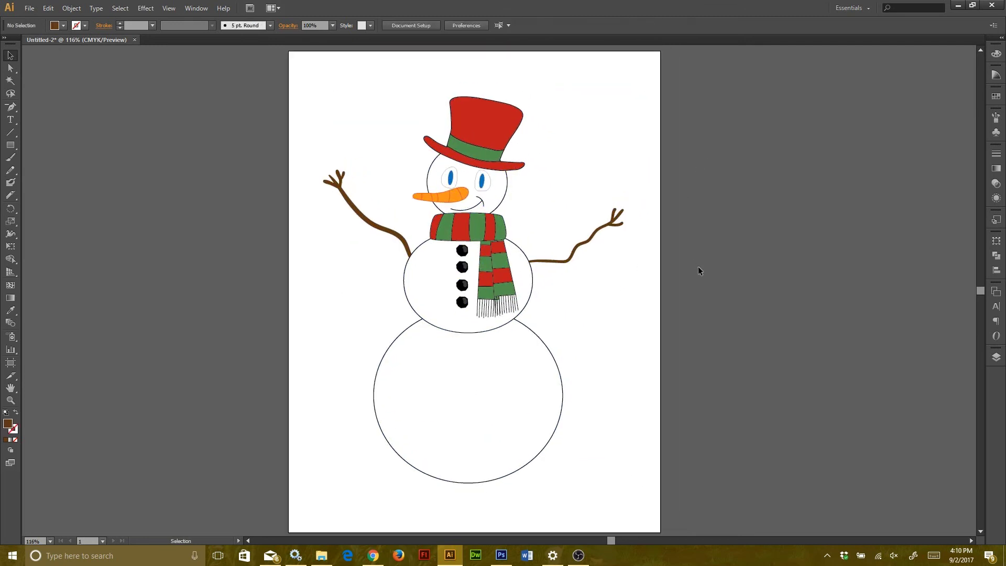